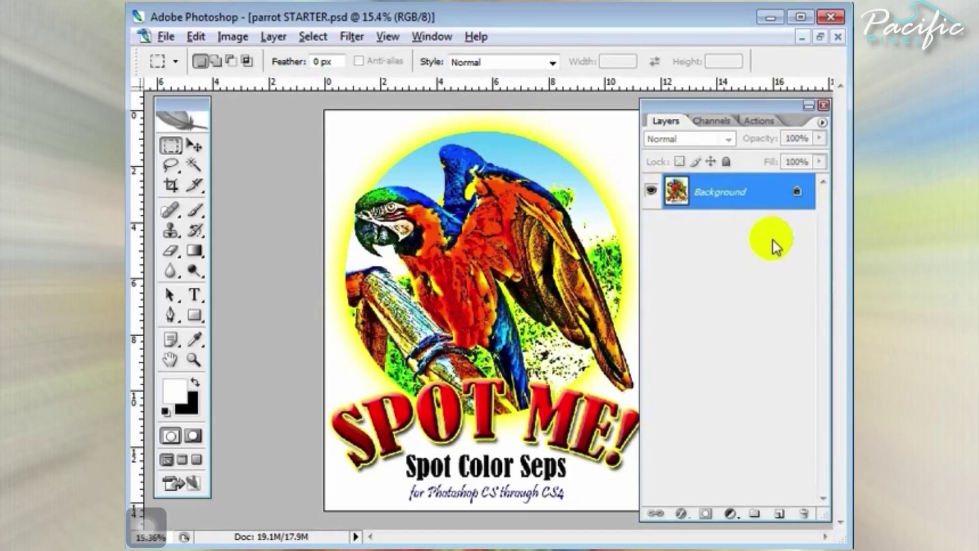
# Step: Run the Steve's CS Simulated Process action on the parrot image and continue through its messages
pyautogui.click(763, 119)
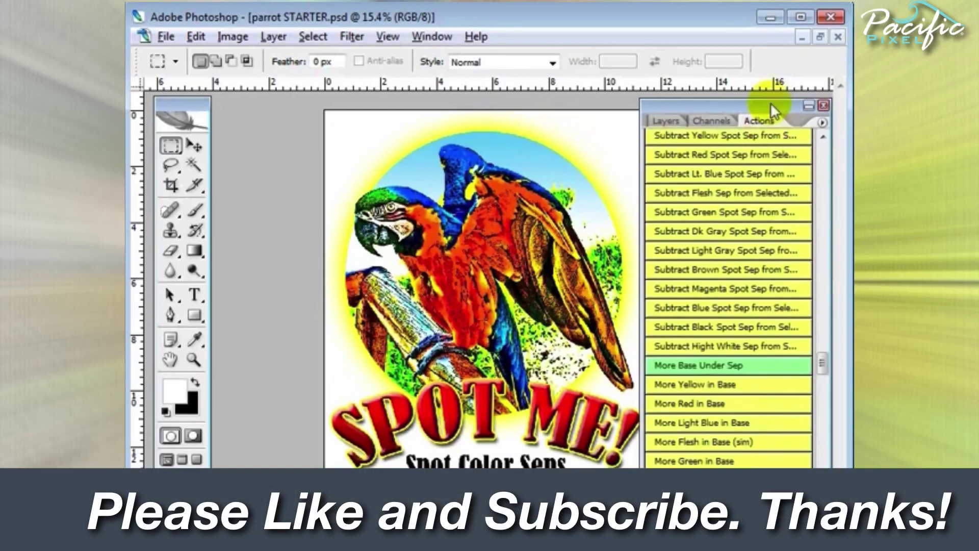
pyautogui.scroll(15, 730, 304)
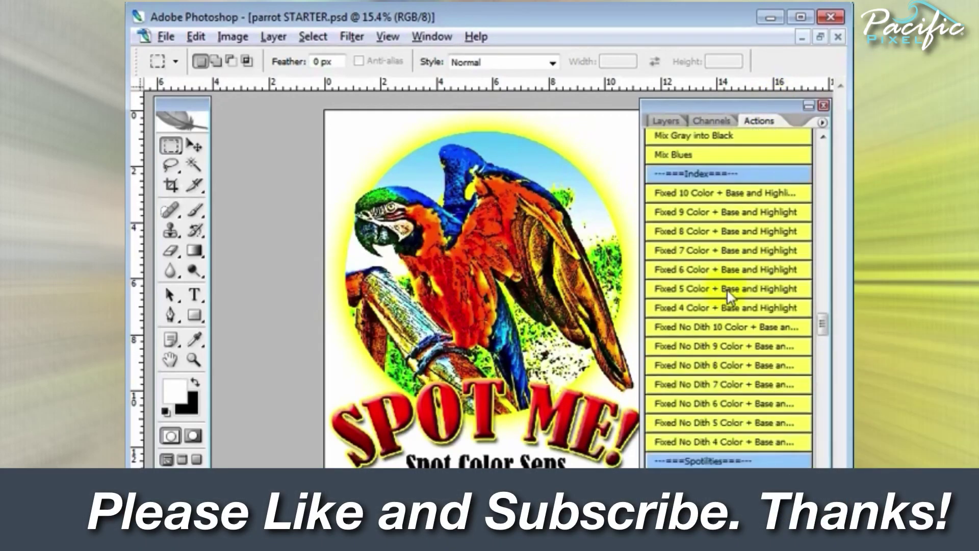
pyautogui.scroll(4, 730, 297)
pyautogui.scroll(-1, 731, 296)
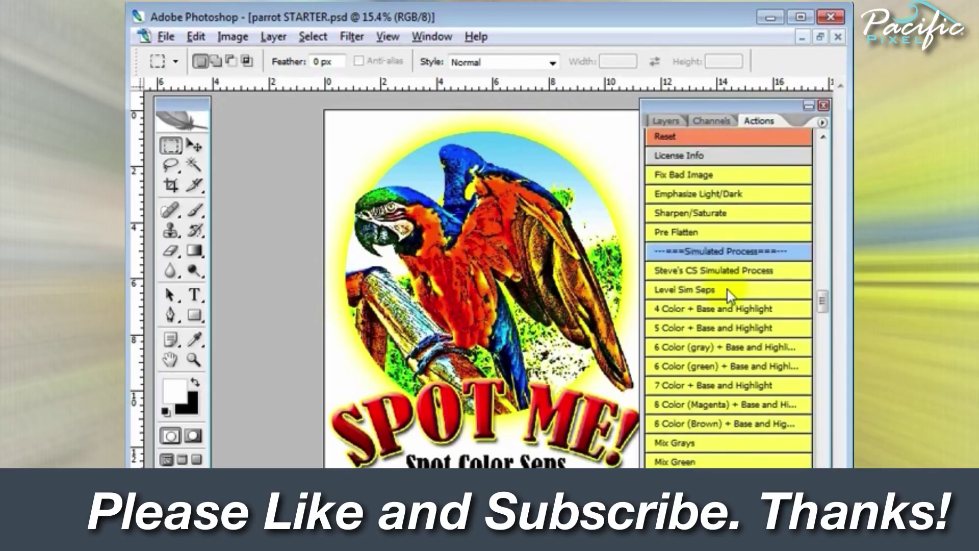
pyautogui.scroll(-2, 727, 290)
pyautogui.scroll(-1, 730, 295)
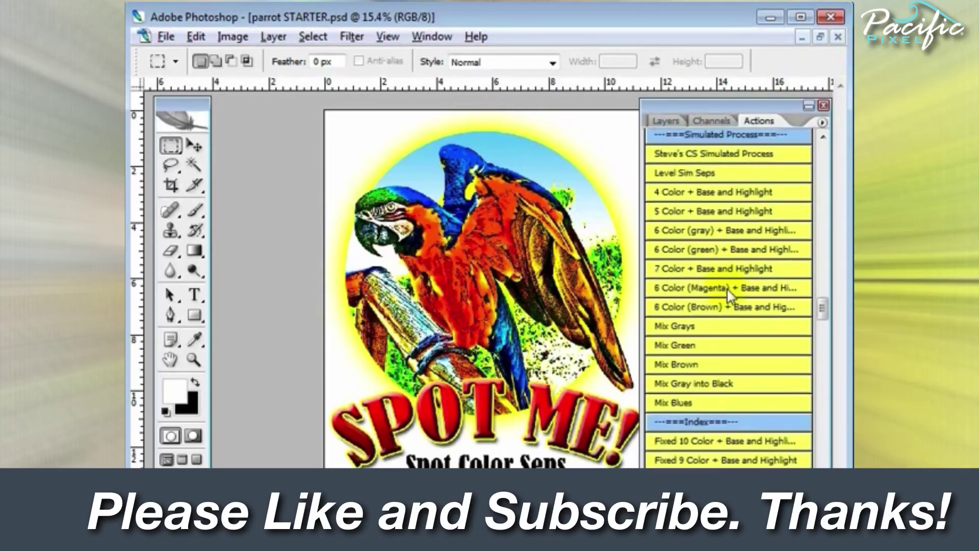
pyautogui.scroll(5, 727, 280)
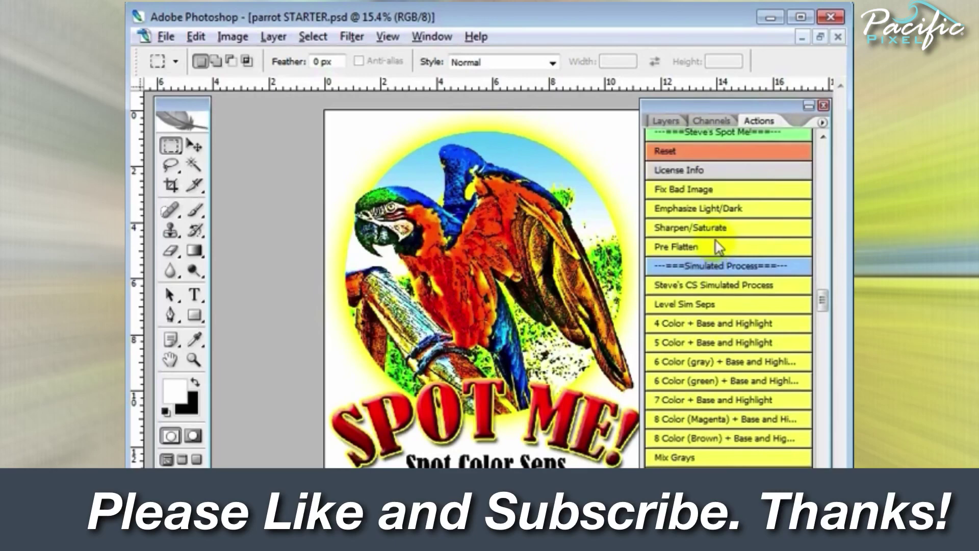
pyautogui.scroll(1, 748, 311)
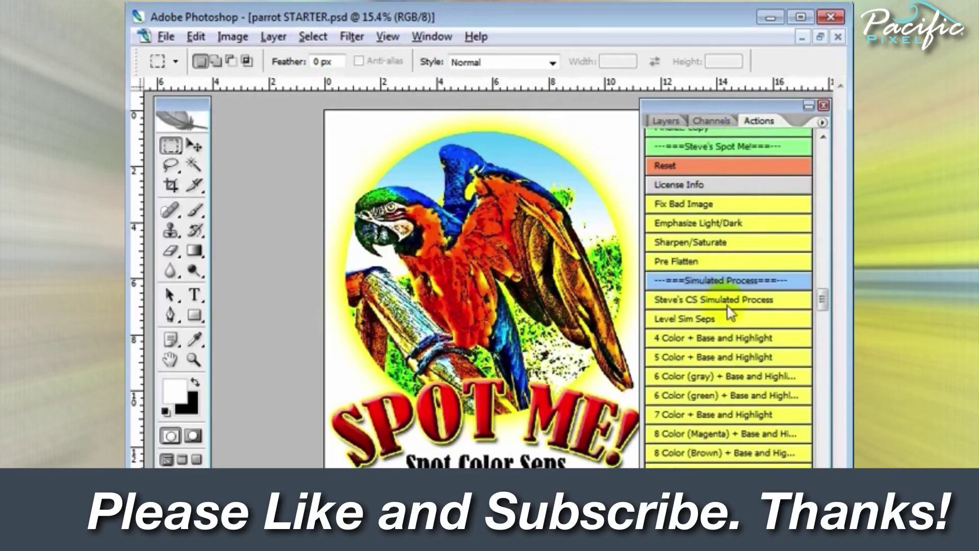
pyautogui.click(768, 302)
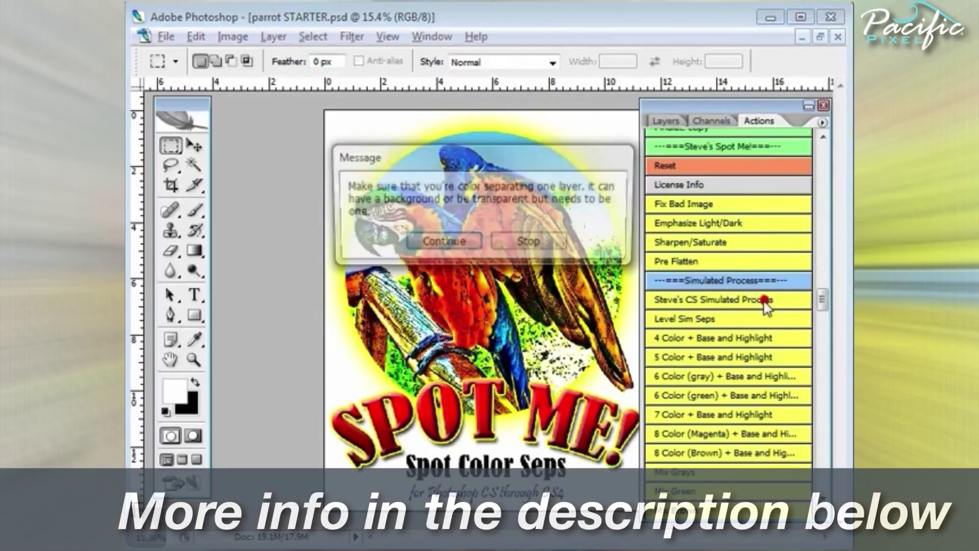
pyautogui.click(439, 249)
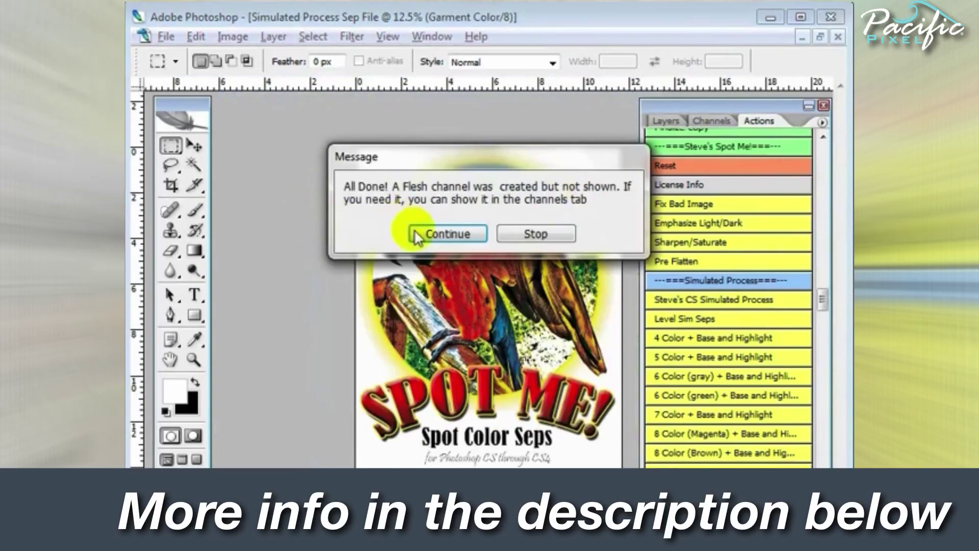
pyautogui.click(417, 232)
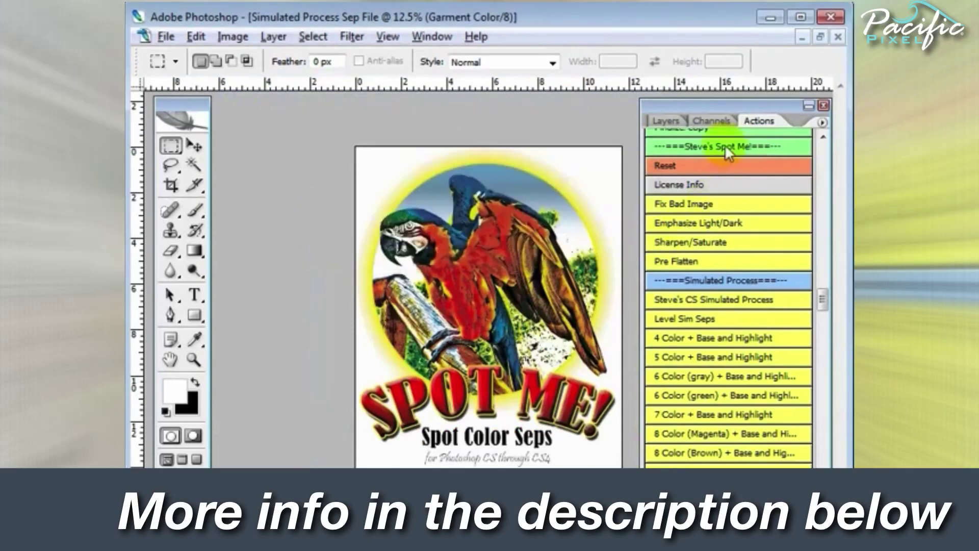
# Step: Show only the Base and Yellow Spot channels of the separated file, with Yellow Spot as the active channel
pyautogui.click(711, 118)
pyautogui.click(652, 280)
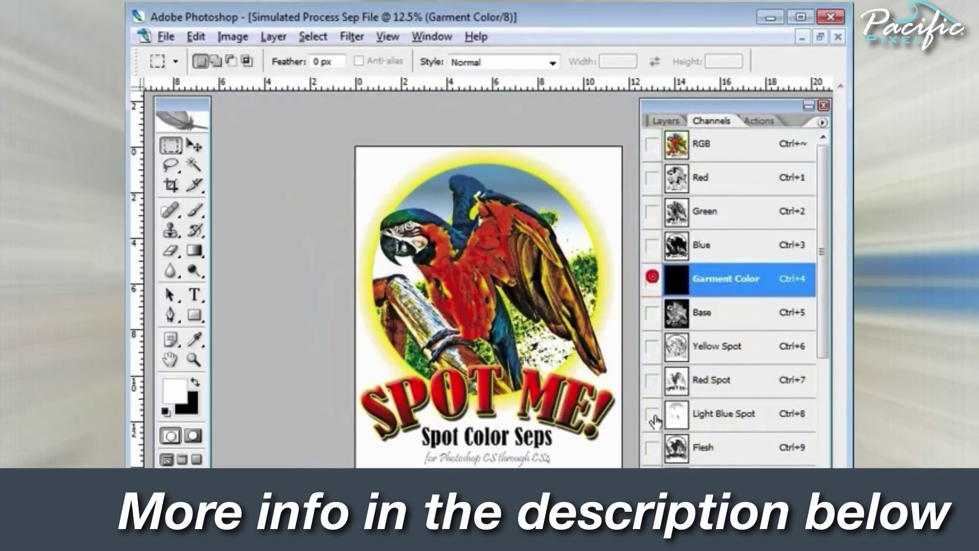
pyautogui.scroll(-5, 730, 296)
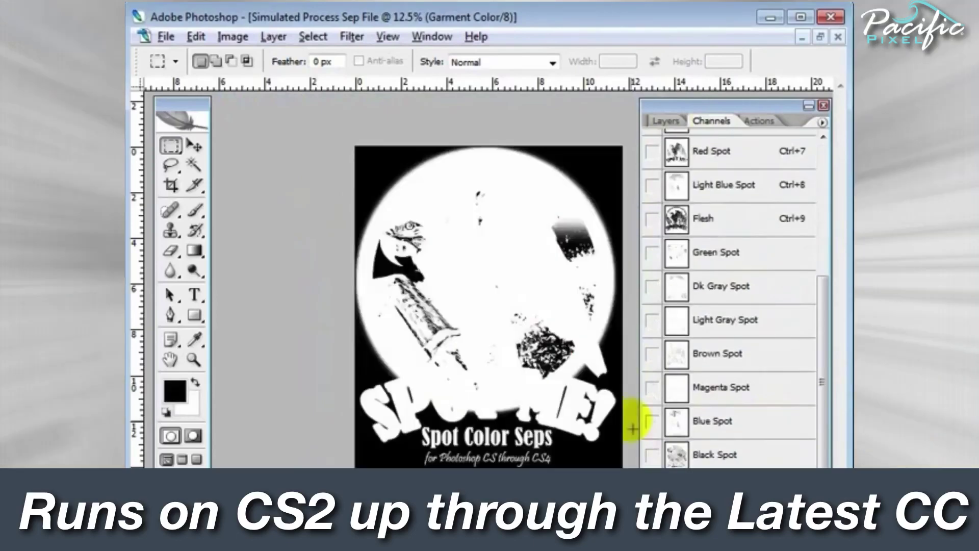
pyautogui.scroll(5, 683, 351)
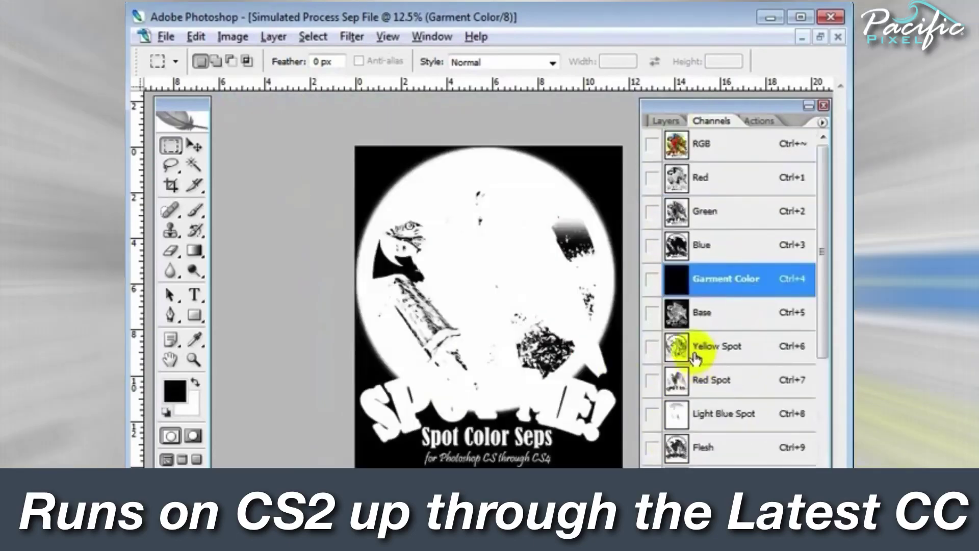
pyautogui.click(711, 311)
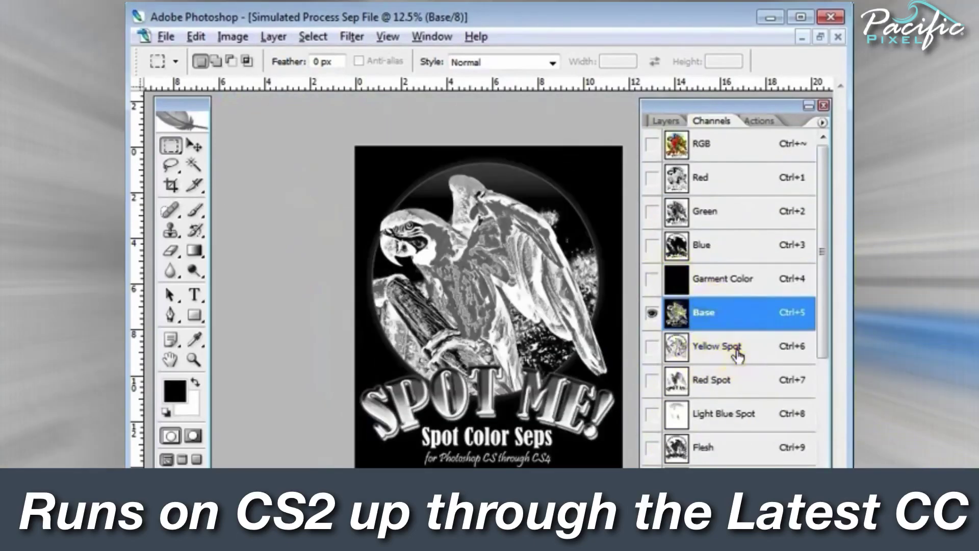
pyautogui.click(727, 346)
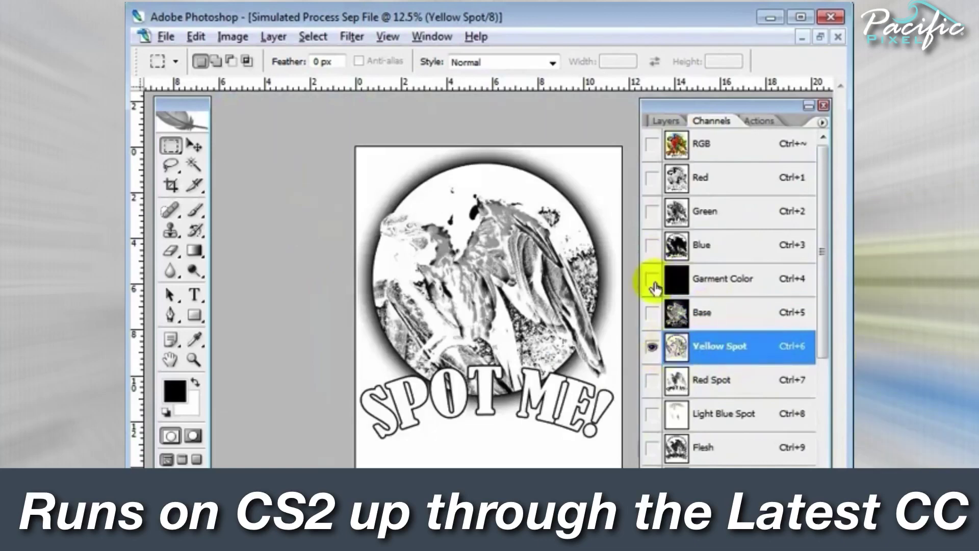
pyautogui.click(653, 312)
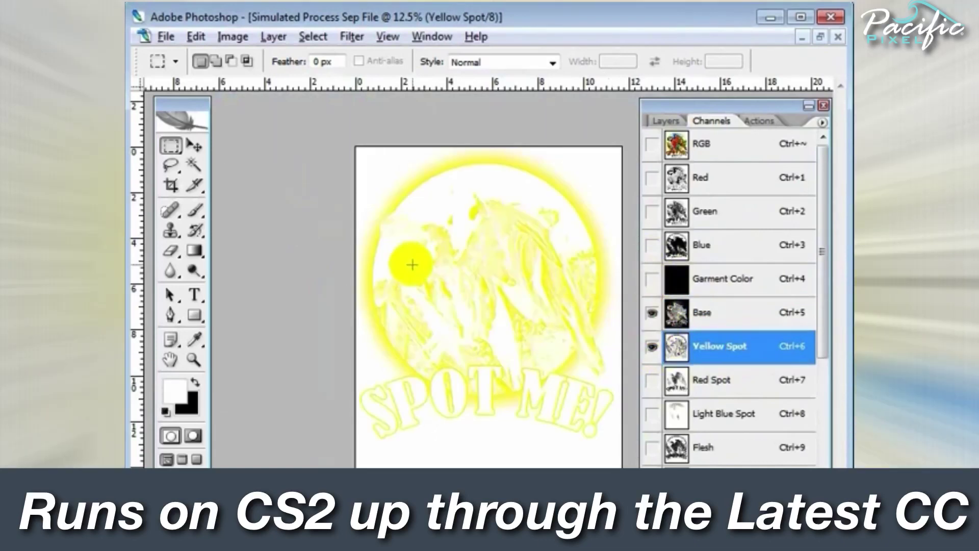
# Step: Switch the Yellow Spot channel's visibility off and back on to inspect its contribution over the Base
pyautogui.press('x')
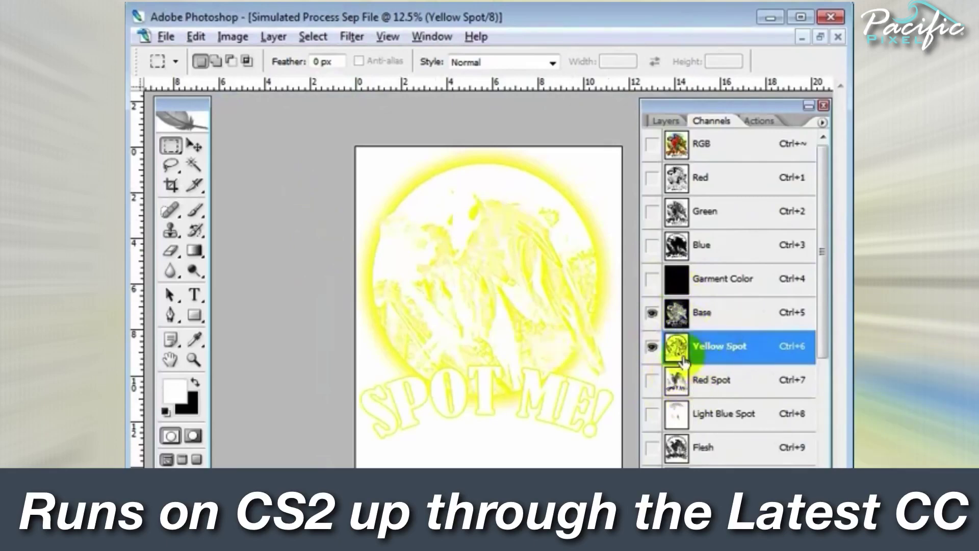
pyautogui.click(652, 347)
pyautogui.press('x')
pyautogui.click(652, 347)
pyautogui.press('x')
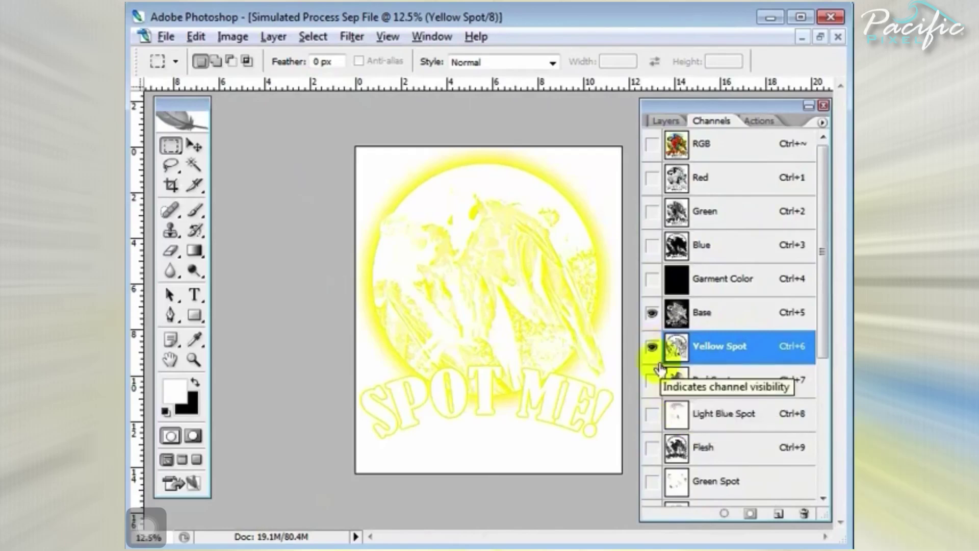
# Step: Add the Red Spot and Light Blue Spot channels to the visible separations
pyautogui.click(653, 379)
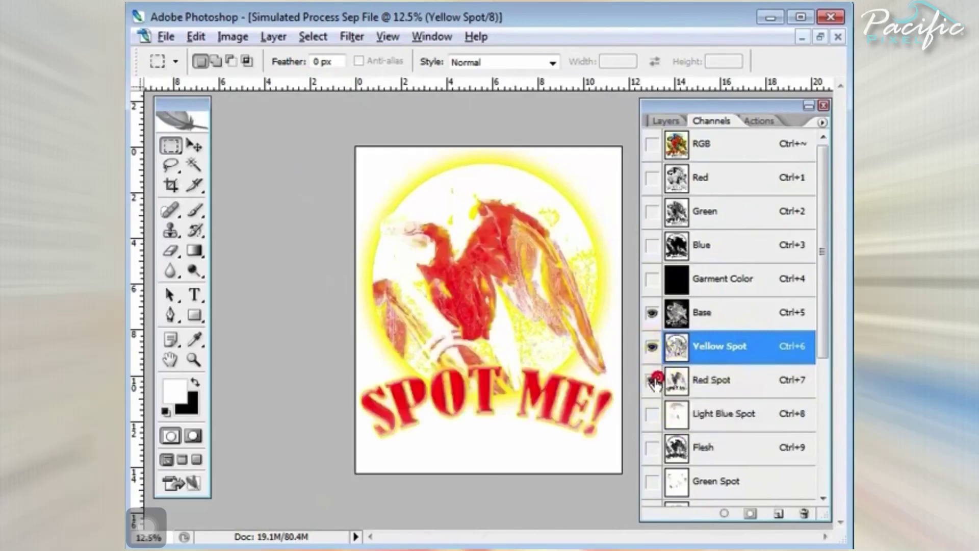
pyautogui.click(654, 413)
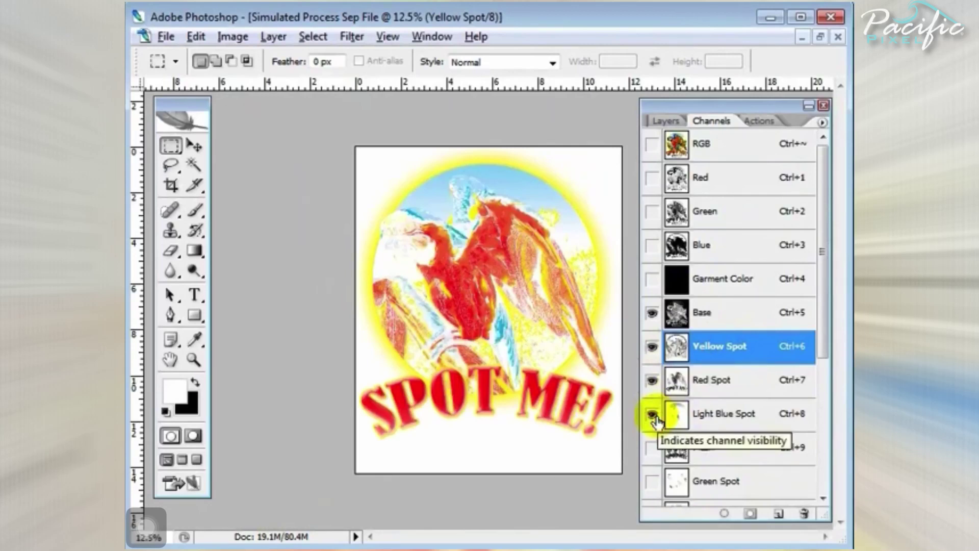
# Step: Preview the effect of the Flesh channel by toggling its visibility several times, leaving it hidden
pyautogui.scroll(-3, 649, 451)
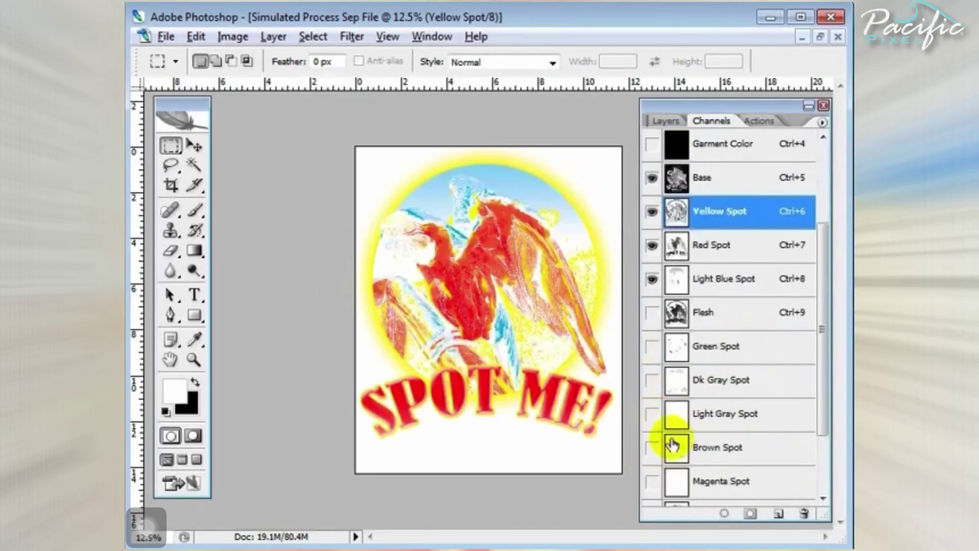
pyautogui.click(651, 313)
pyautogui.click(651, 314)
pyautogui.click(652, 314)
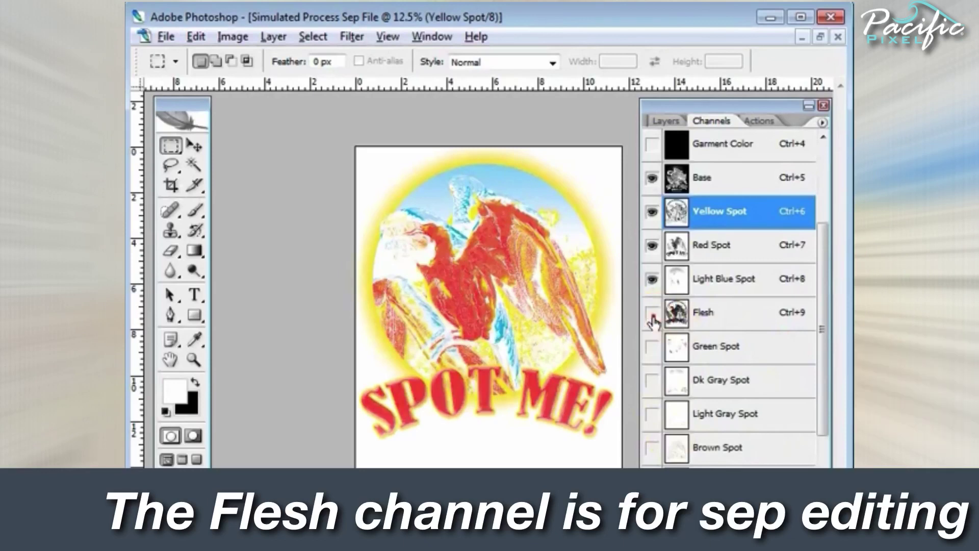
pyautogui.click(651, 313)
pyautogui.click(652, 314)
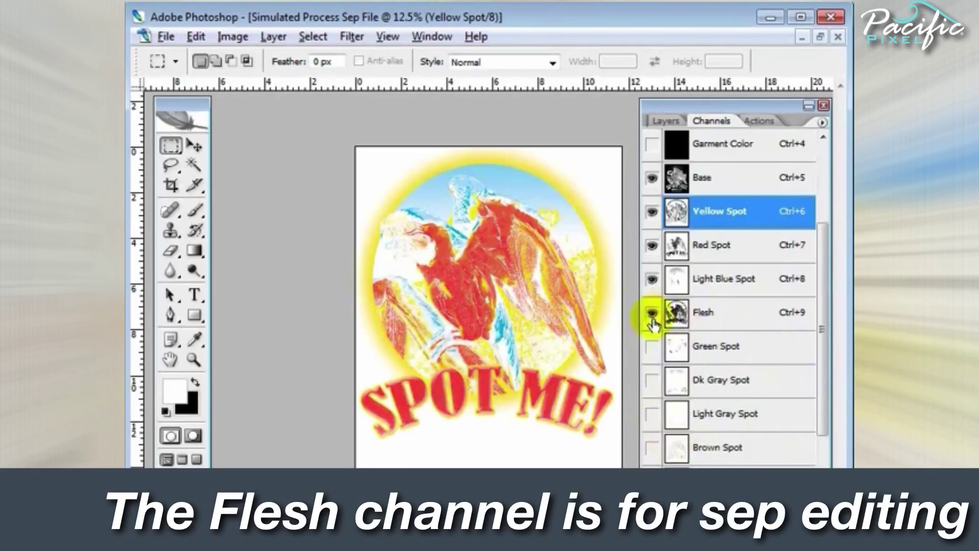
pyautogui.click(651, 314)
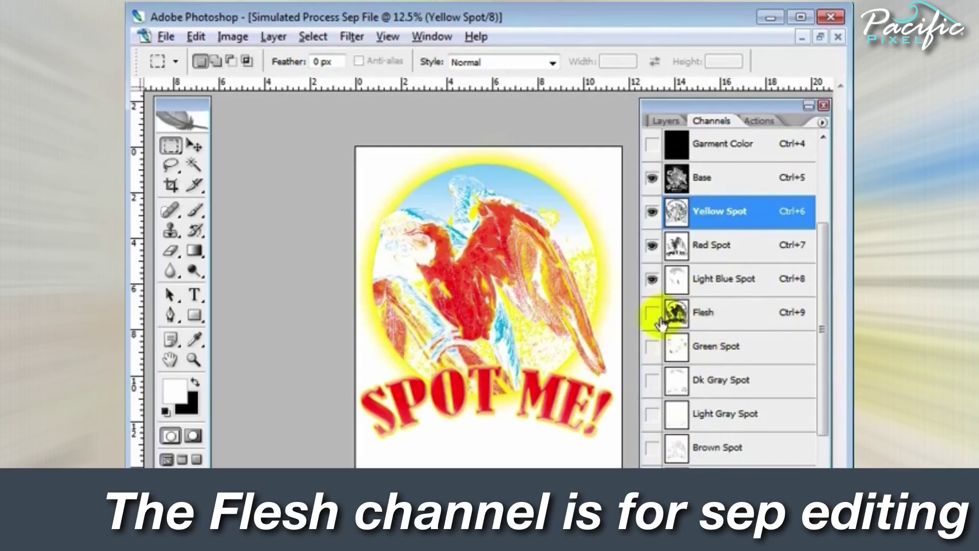
# Step: Show the Green Spot channel and preview the Dk Gray Spot and Light Gray Spot channels, leaving both grays hidden
pyautogui.click(652, 346)
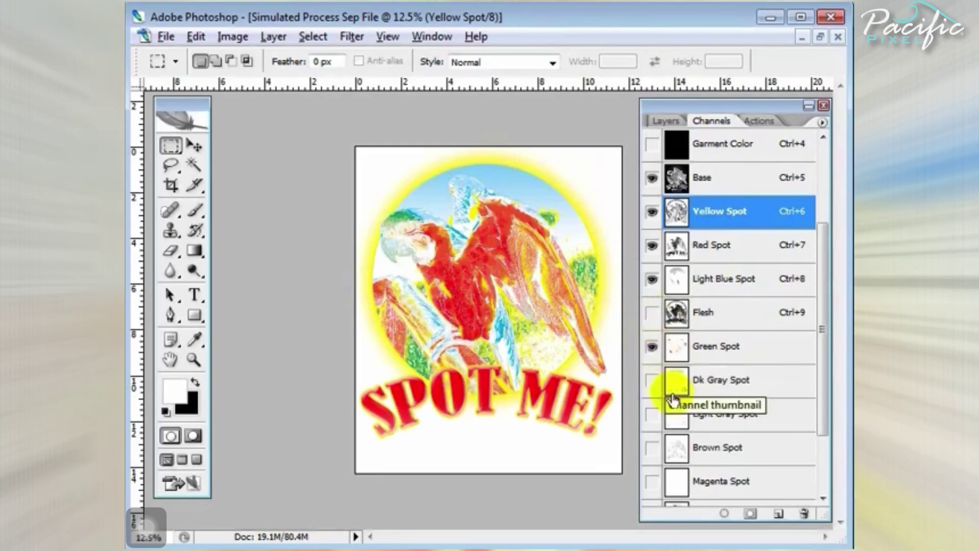
pyautogui.click(652, 382)
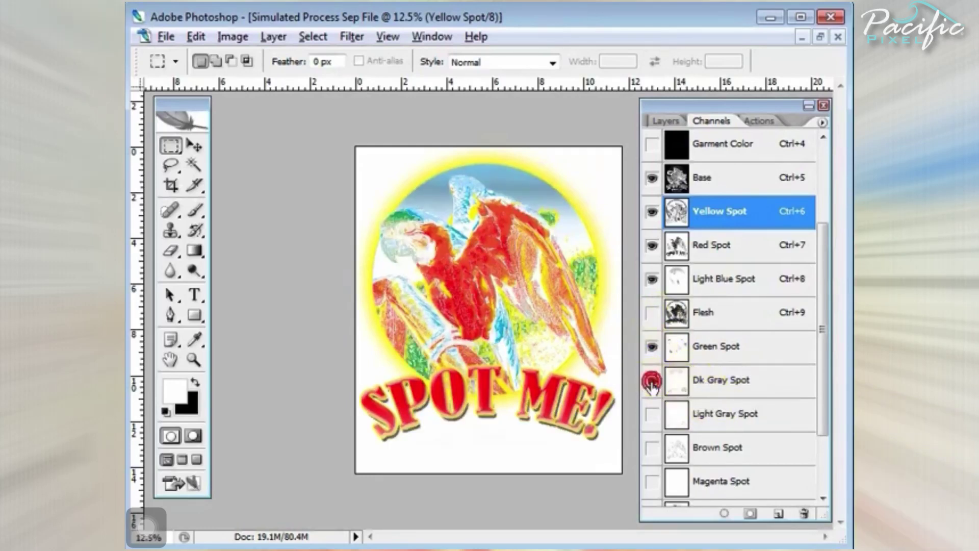
pyautogui.click(651, 382)
pyautogui.click(652, 415)
pyautogui.click(652, 415)
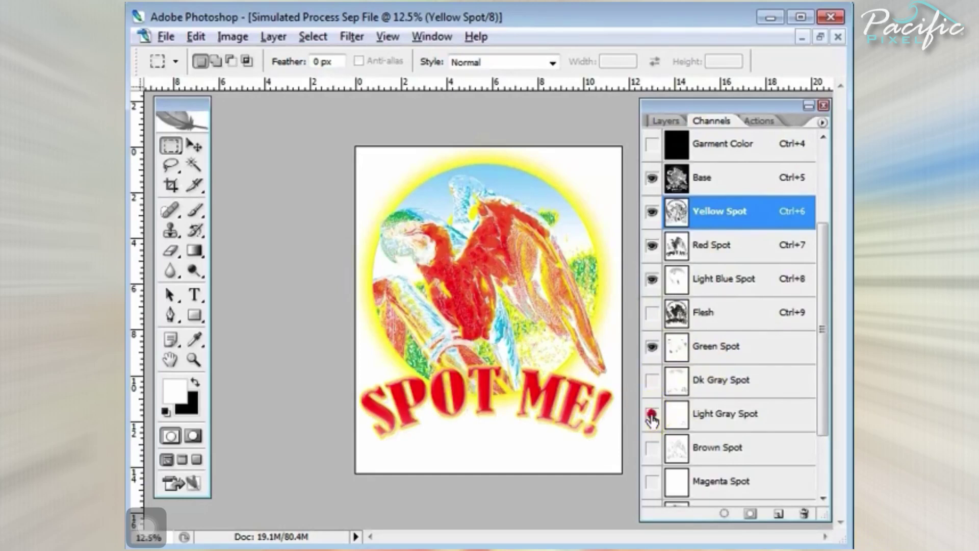
pyautogui.click(653, 381)
pyautogui.click(655, 383)
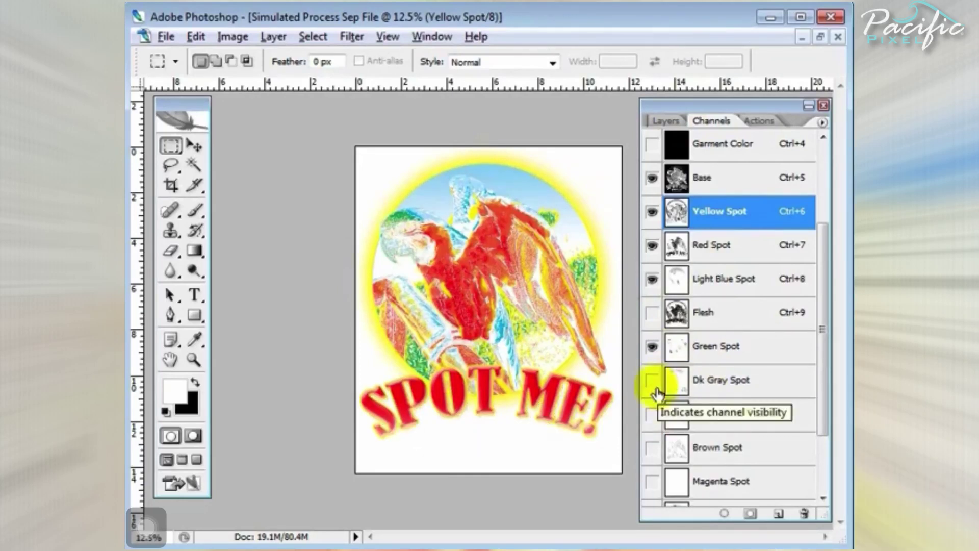
# Step: Preview the Brown Spot and Magenta Spot channels one at a time, leaving both hidden
pyautogui.scroll(-3, 663, 390)
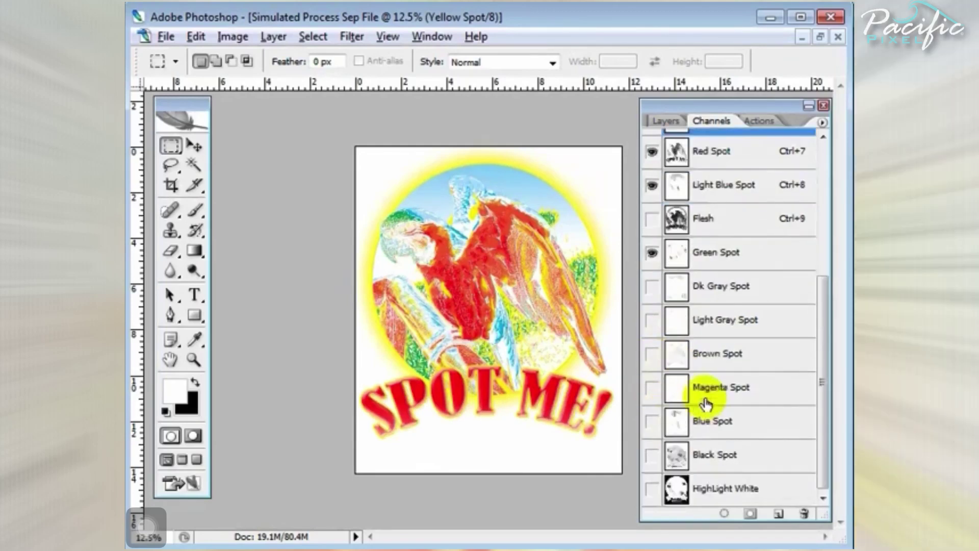
pyautogui.click(653, 357)
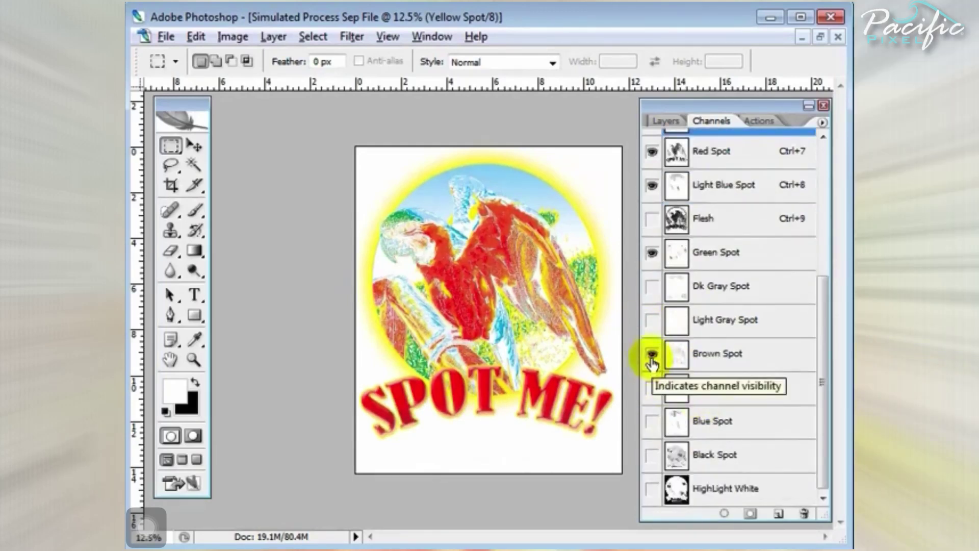
pyautogui.click(652, 356)
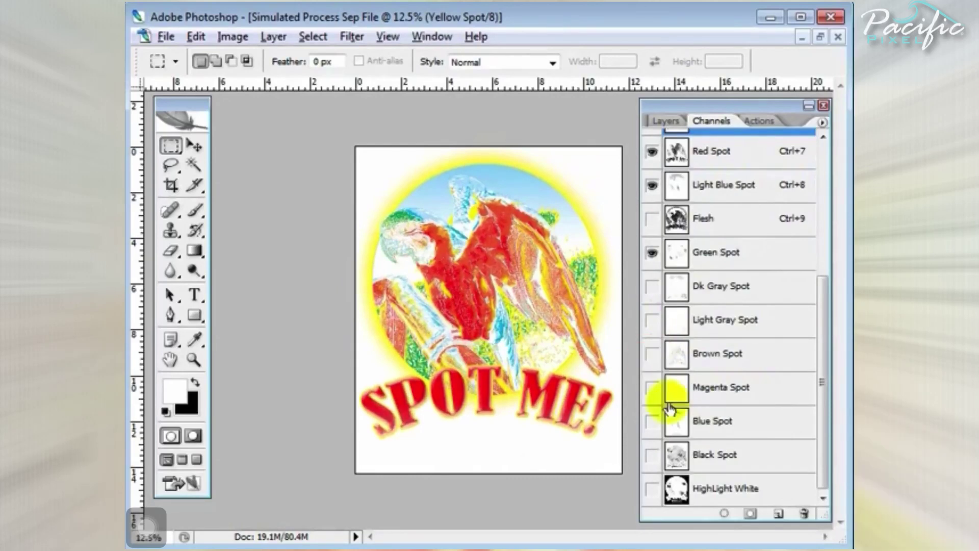
pyautogui.click(649, 384)
pyautogui.click(649, 384)
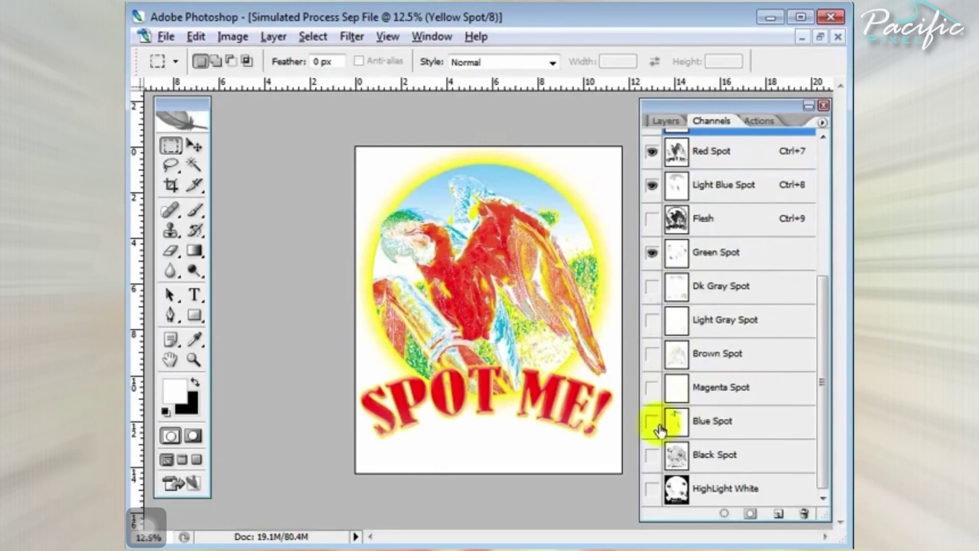
# Step: Show the Blue Spot and Black Spot channels and hide the Base channel
pyautogui.click(653, 424)
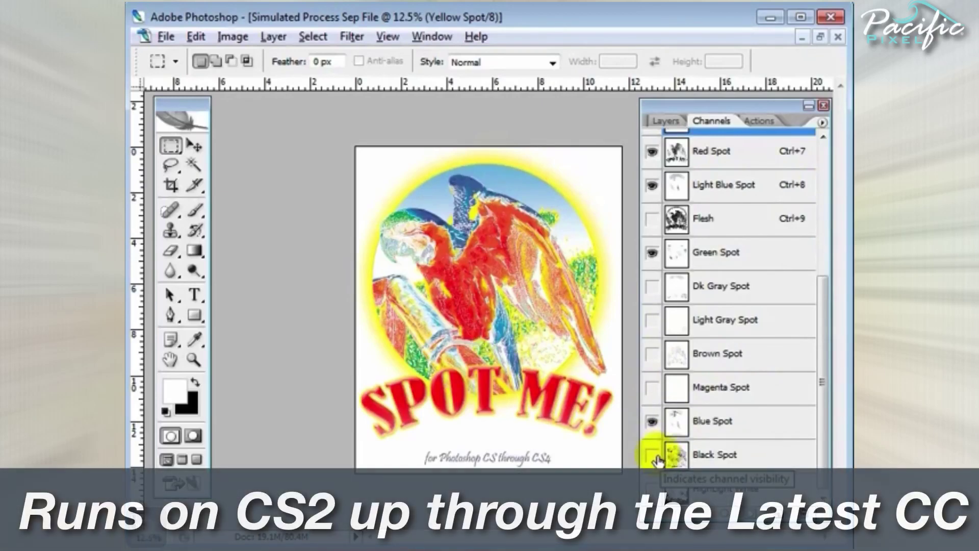
pyautogui.click(652, 454)
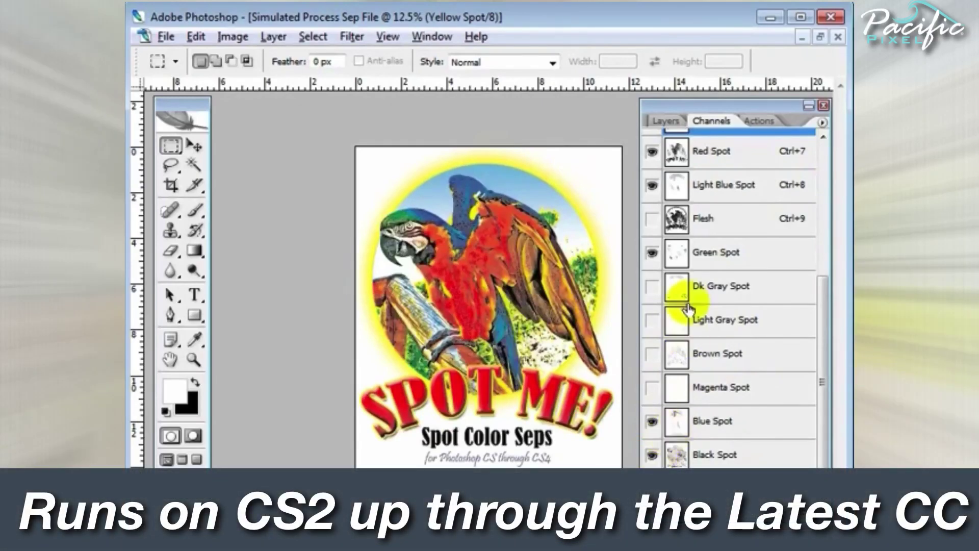
pyautogui.scroll(2, 720, 283)
pyautogui.scroll(1, 719, 280)
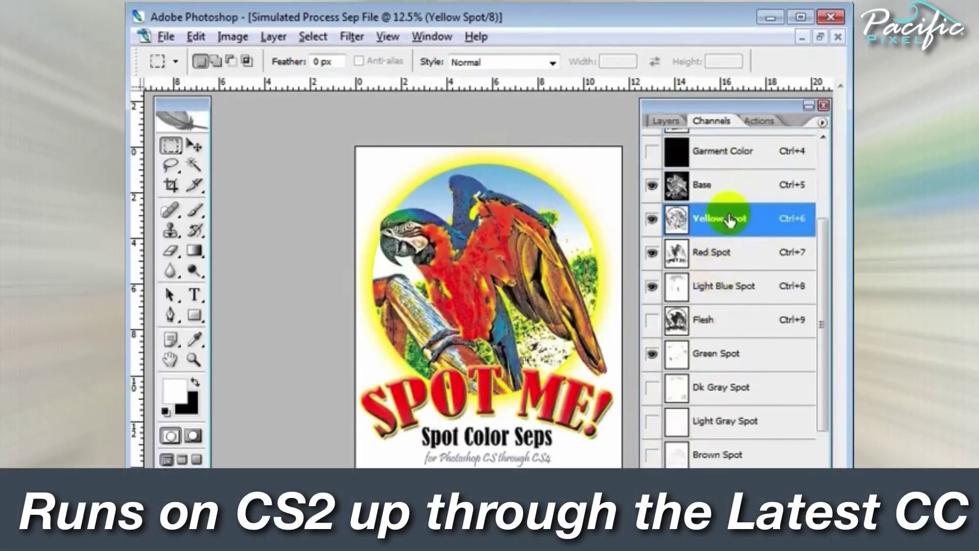
pyautogui.click(649, 189)
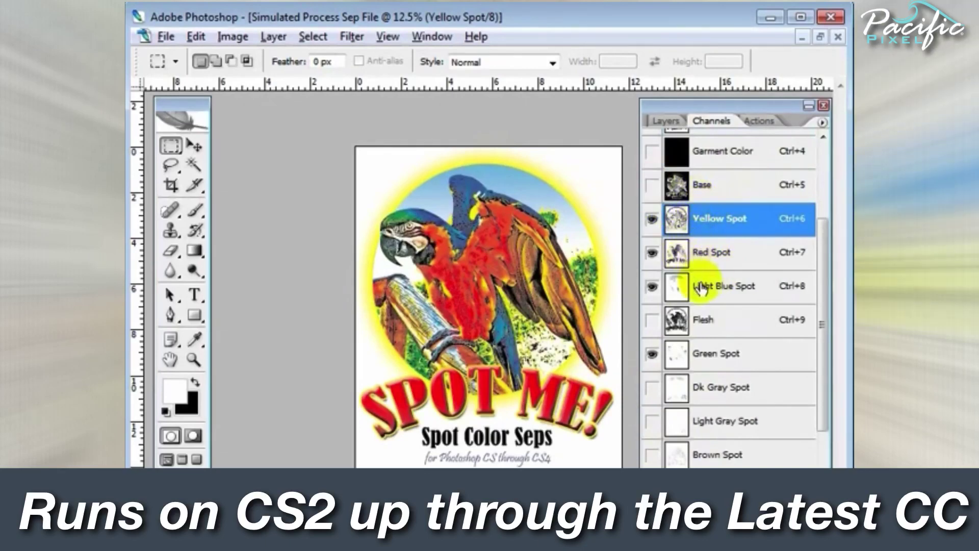
# Step: Select the Green Spot and Black Spot channels in turn, and preview the Brown Spot channel by toggling its visibility, leaving it shown
pyautogui.scroll(-3, 698, 353)
pyautogui.click(714, 252)
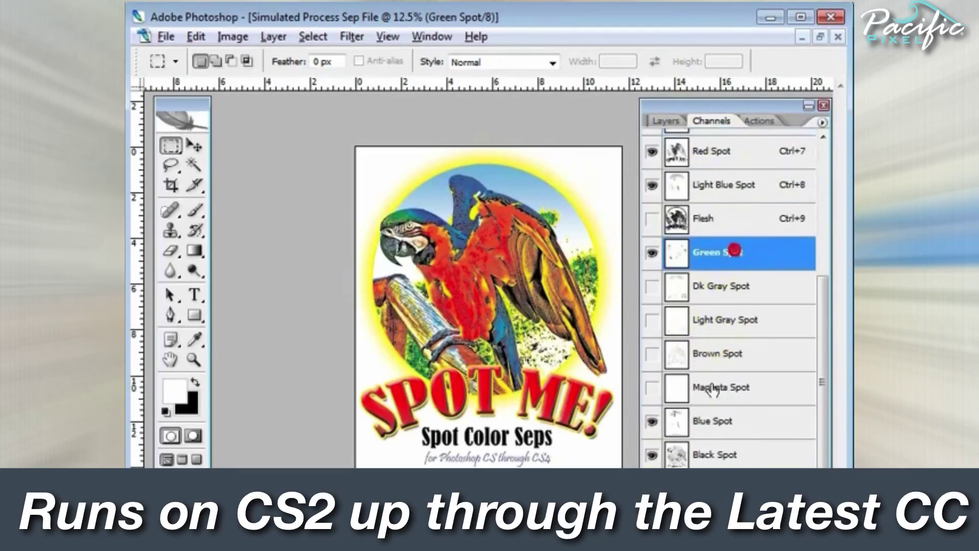
pyautogui.click(768, 453)
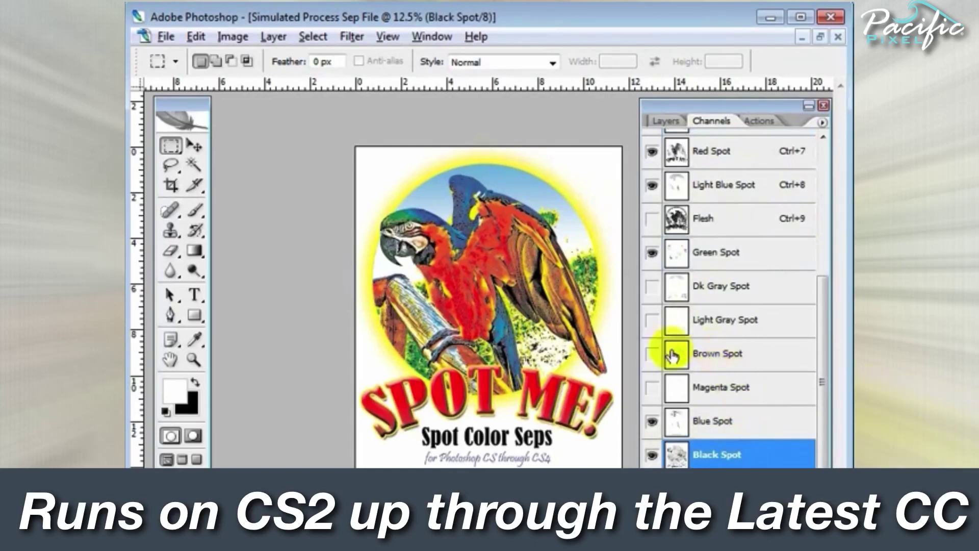
pyautogui.click(653, 355)
pyautogui.click(653, 355)
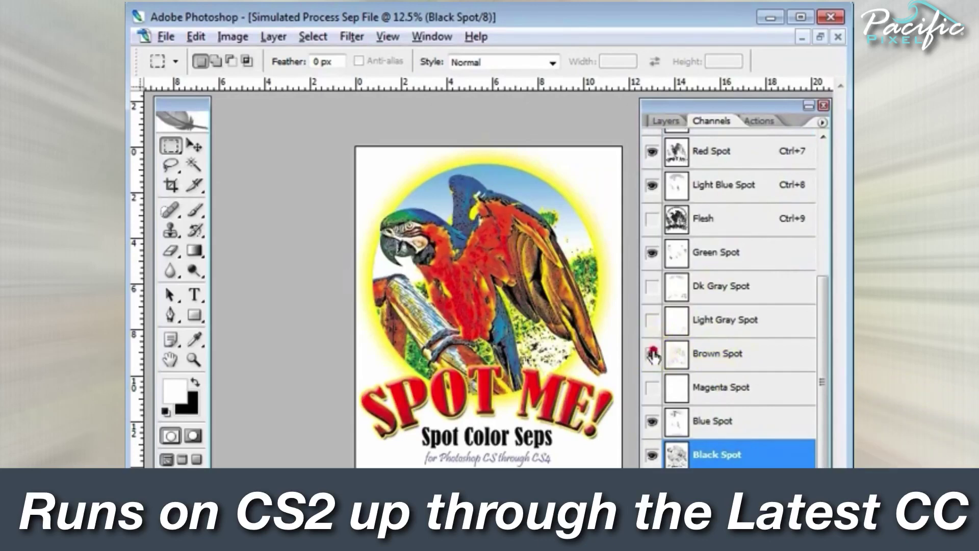
pyautogui.click(653, 355)
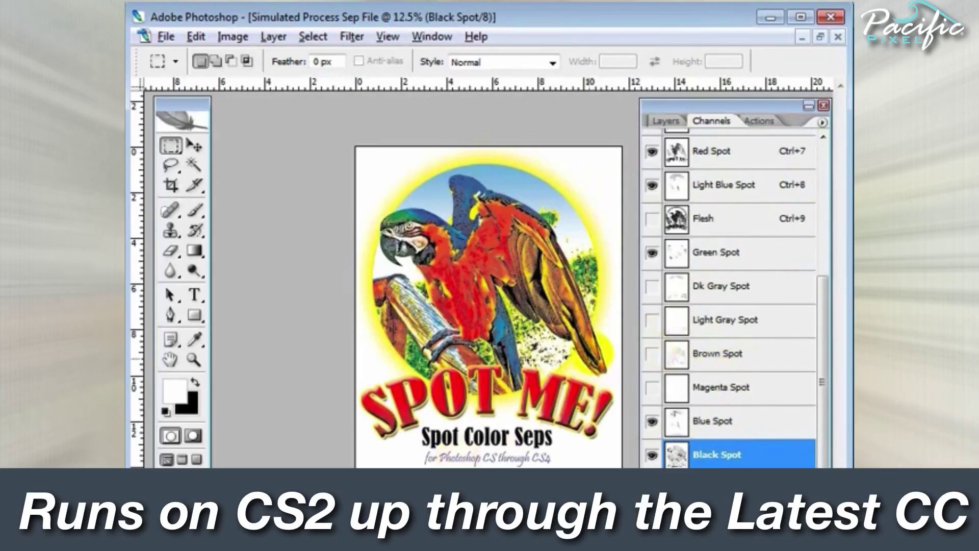
pyautogui.click(653, 355)
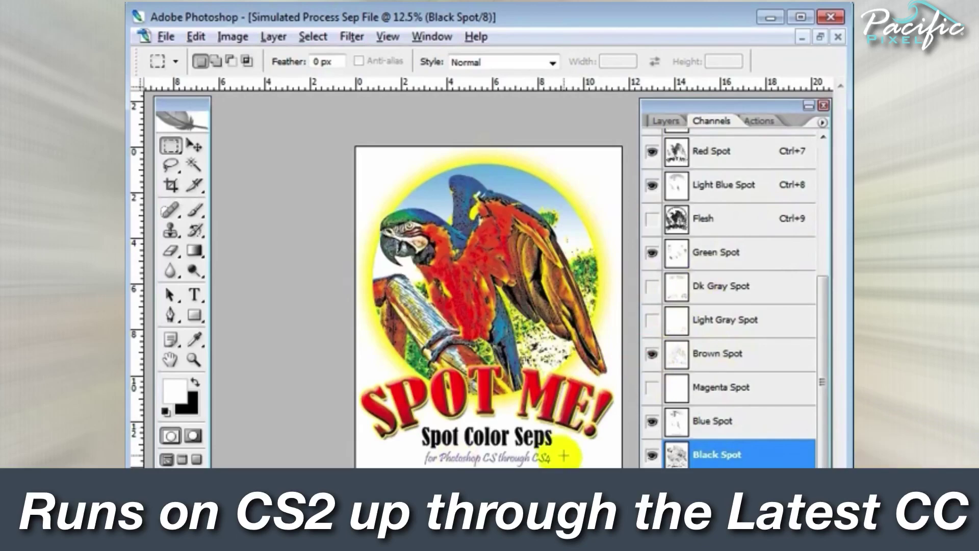
# Step: Look over the Simulated Process actions and check the Black Spot, Blue Spot and Brown Spot channels
pyautogui.click(760, 120)
pyautogui.scroll(-2, 778, 300)
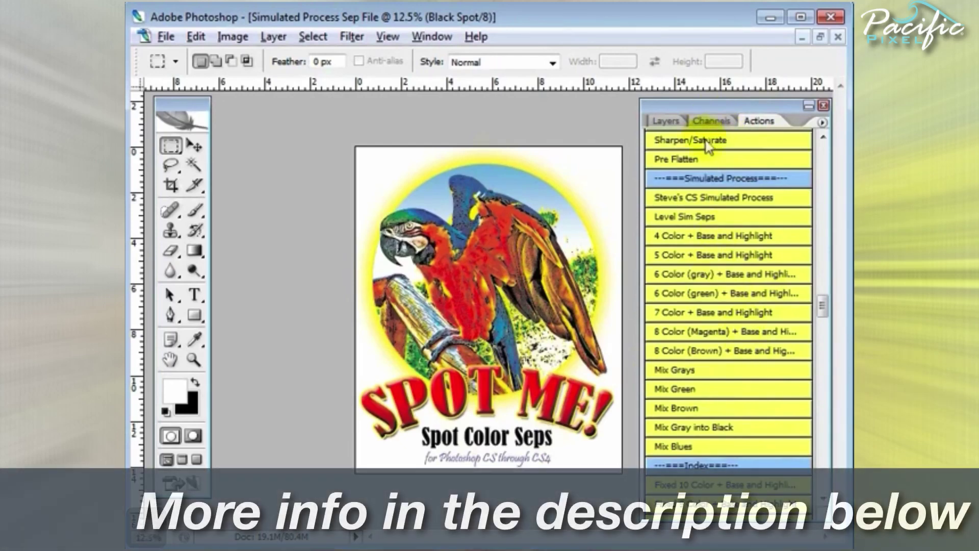
pyautogui.click(705, 120)
pyautogui.click(752, 459)
pyautogui.click(754, 423)
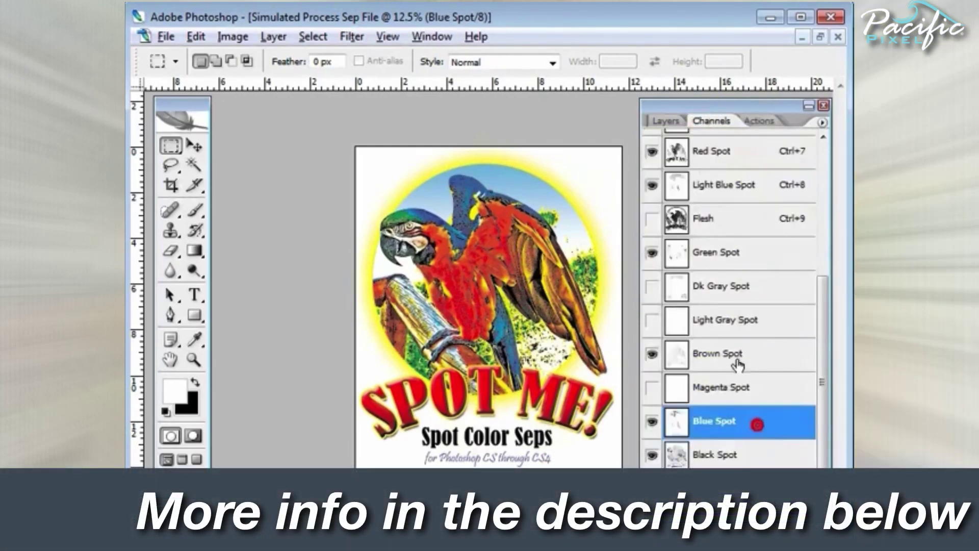
pyautogui.click(751, 354)
# Step: Select the Blue Spot channel and run the Spotilities action that adds the Brown separation to the selected channel
pyautogui.click(757, 123)
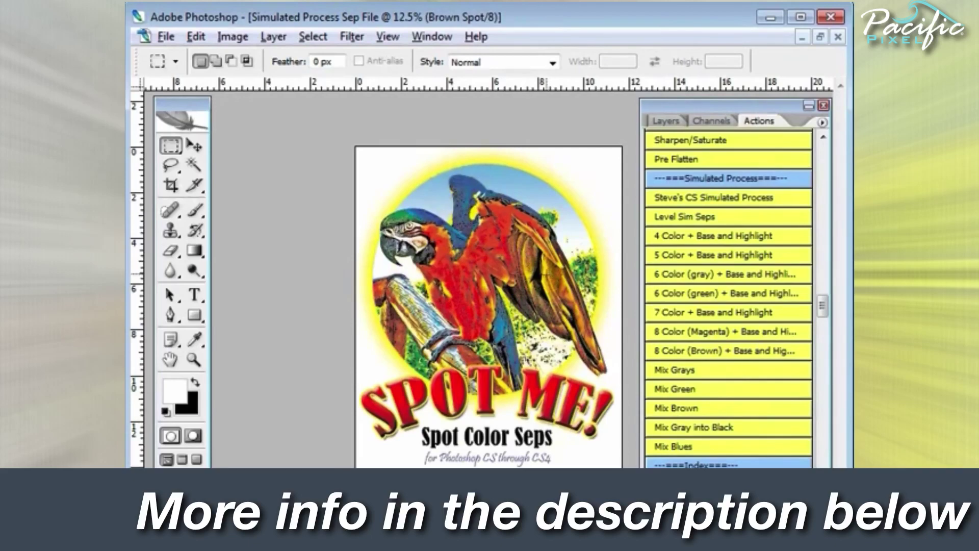
pyautogui.scroll(-7, 695, 321)
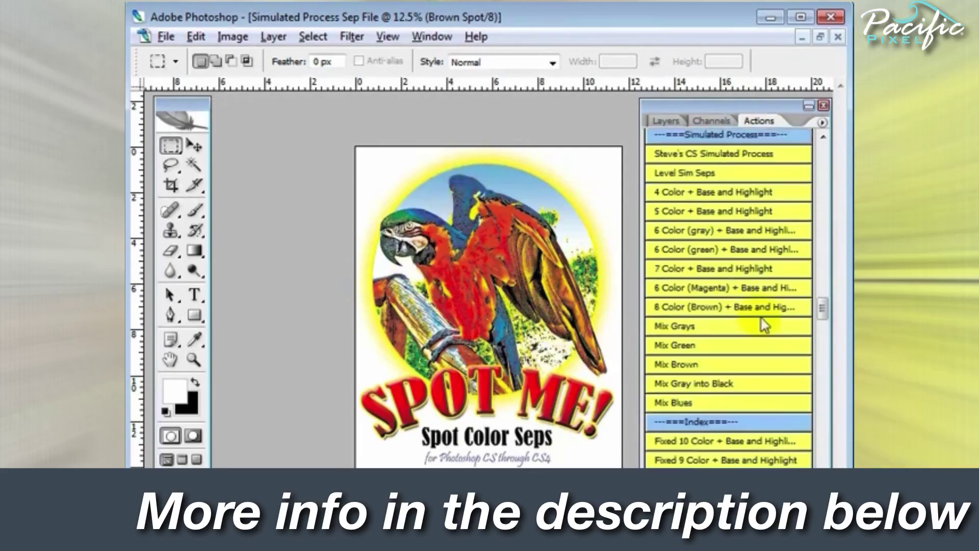
pyautogui.scroll(-4, 754, 321)
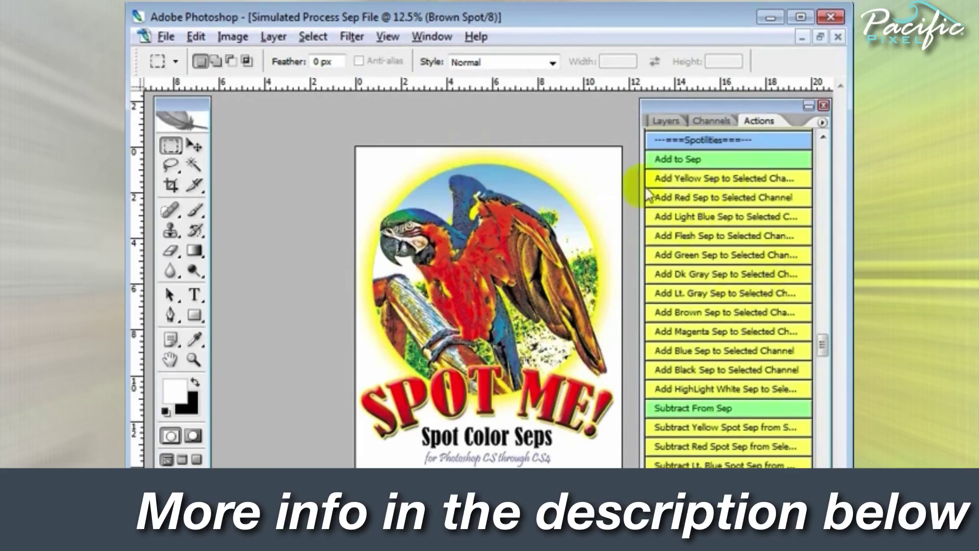
pyautogui.click(694, 122)
pyautogui.click(748, 432)
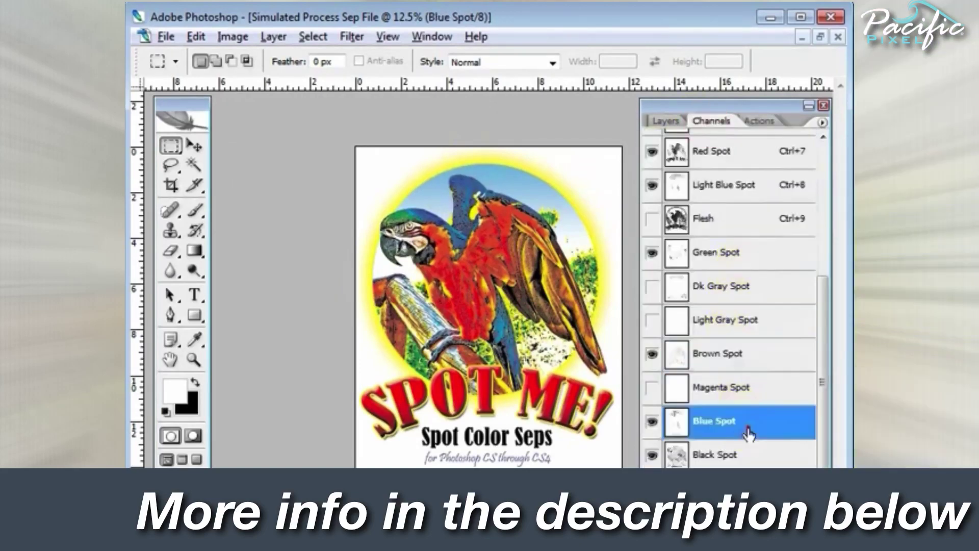
pyautogui.click(765, 121)
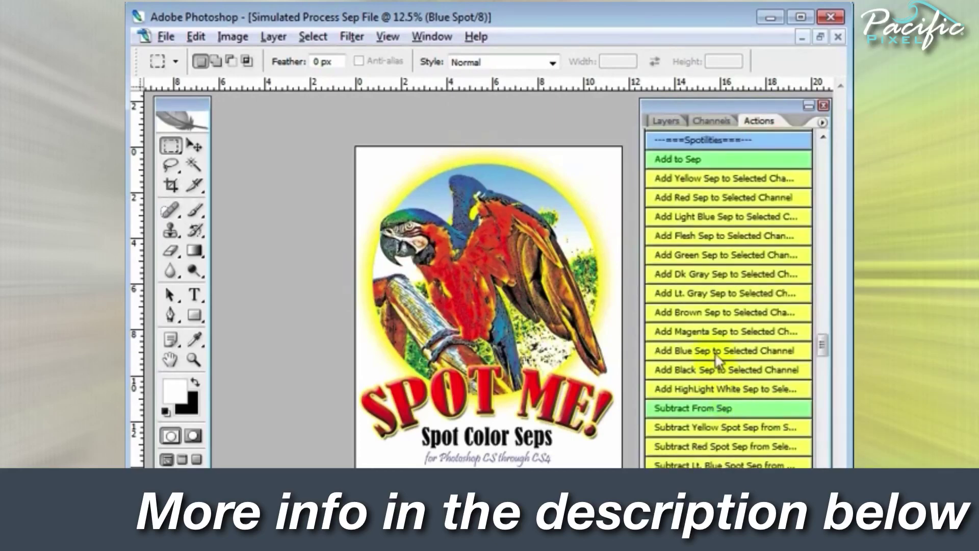
pyautogui.click(712, 312)
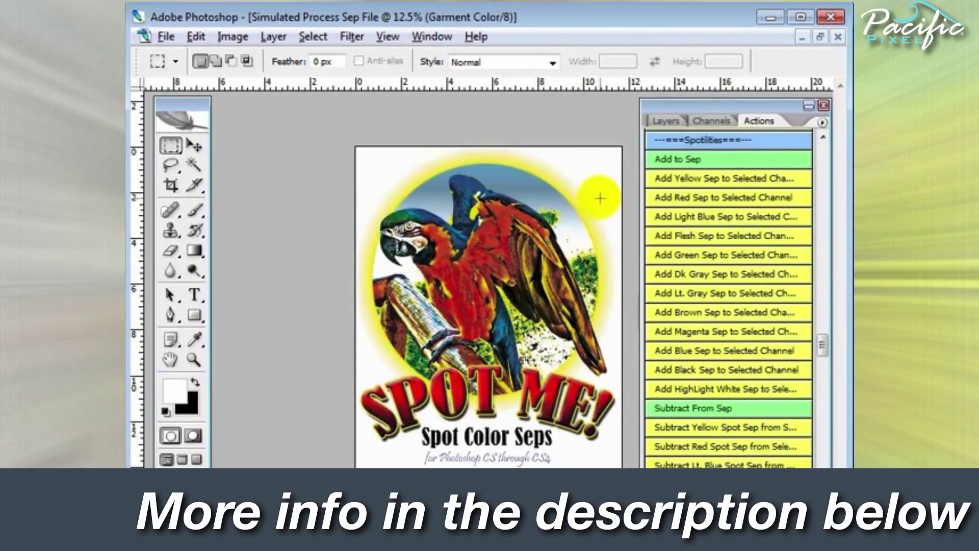
# Step: Hide all the spot channels as well as Base and HighLight White
pyautogui.click(719, 121)
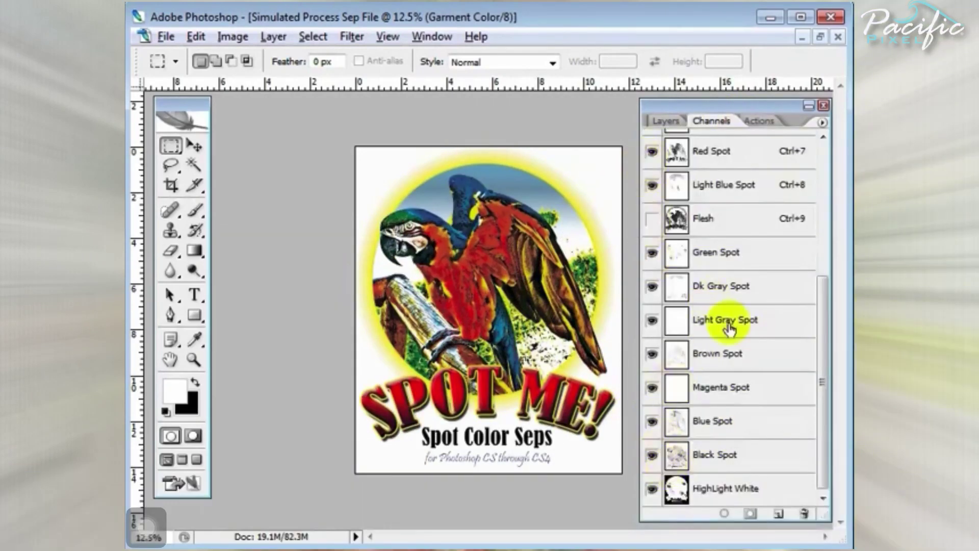
pyautogui.scroll(4, 663, 266)
pyautogui.moveTo(649, 192); pyautogui.dragTo(647, 545)
pyautogui.scroll(5, 721, 411)
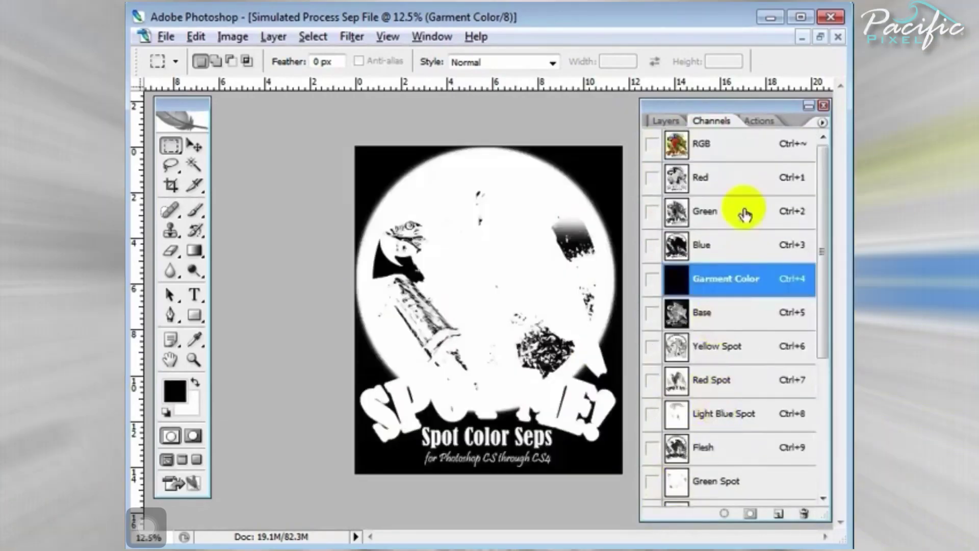
# Step: Show only the Yellow, Red, Light Blue, Green, Blue and Black Spot channels
pyautogui.click(743, 346)
pyautogui.click(651, 380)
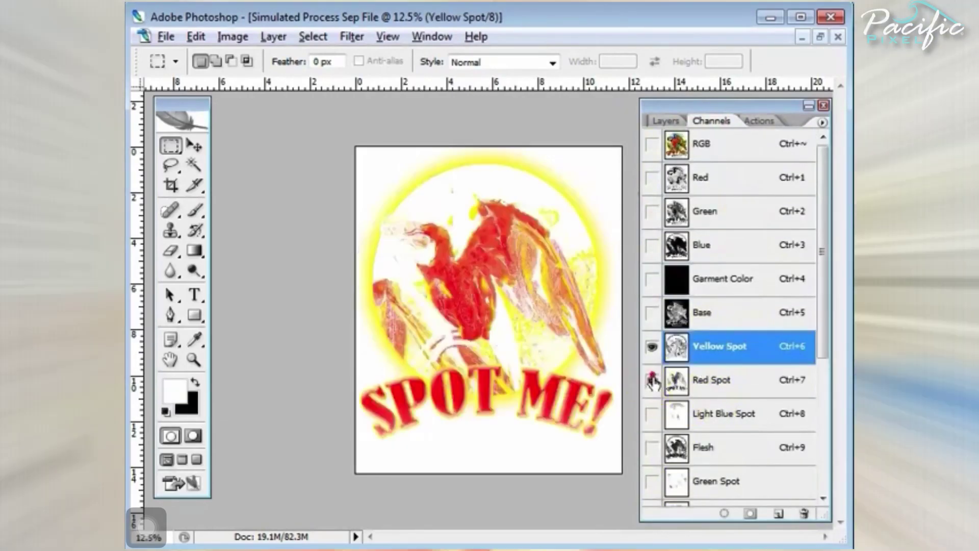
pyautogui.scroll(-3, 658, 398)
pyautogui.click(652, 312)
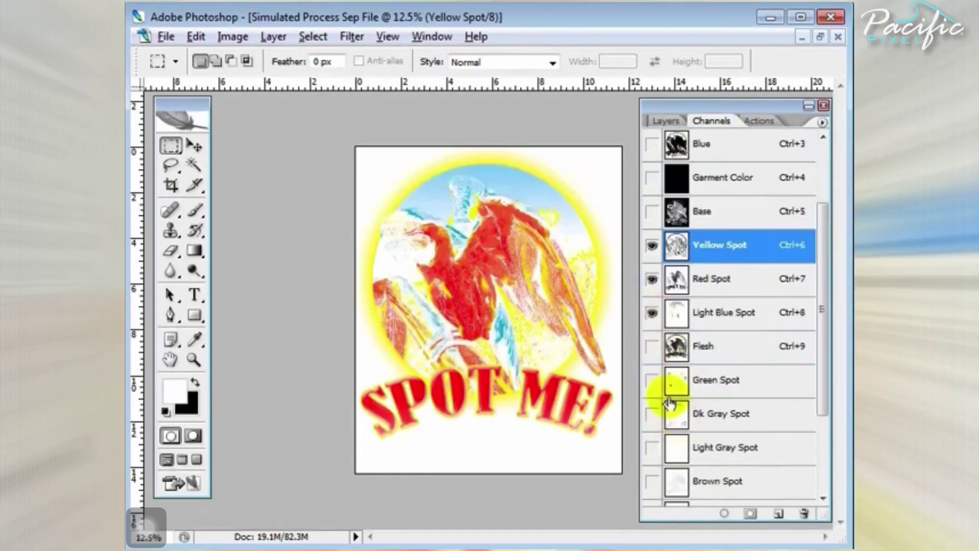
pyautogui.click(652, 380)
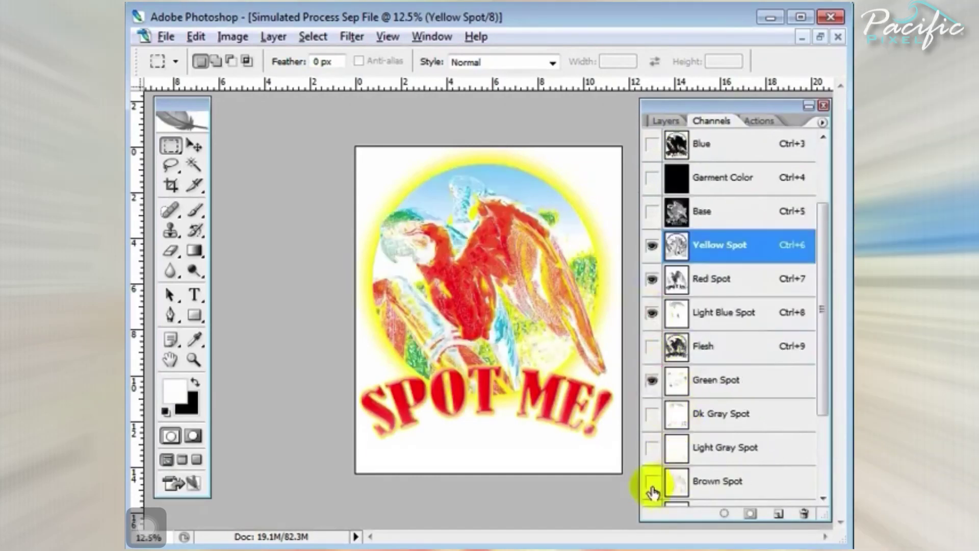
pyautogui.scroll(-4, 658, 403)
pyautogui.click(652, 422)
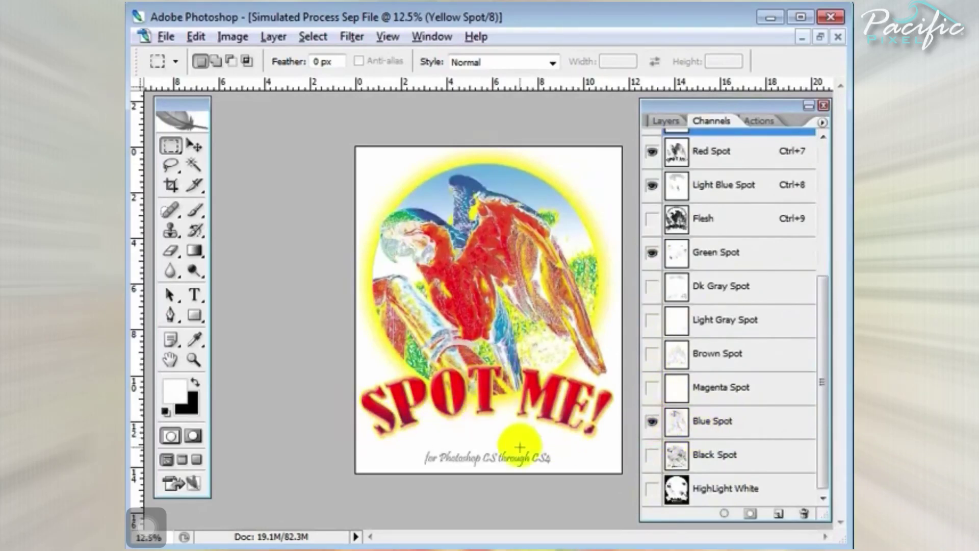
pyautogui.click(653, 454)
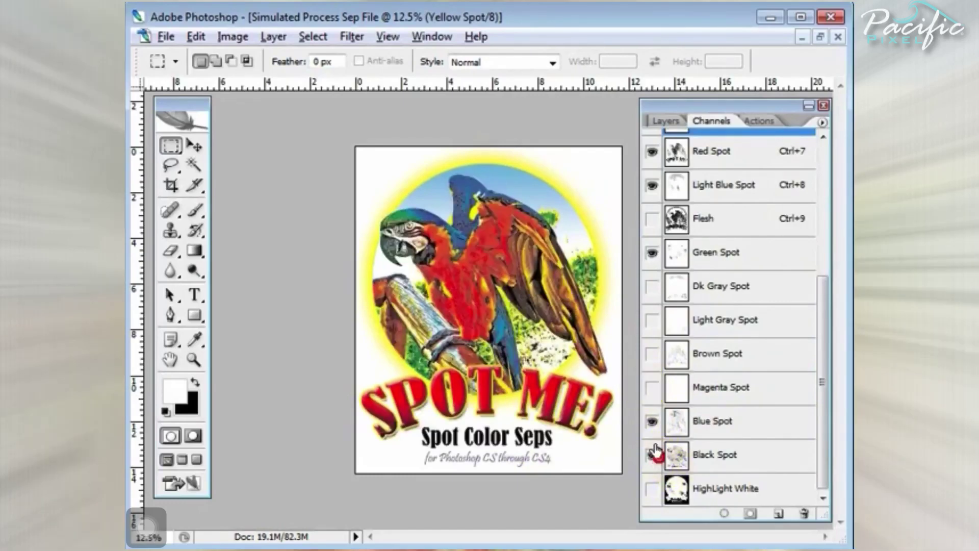
# Step: Examine the parrot's feathers, head, beak and the wooden perch at 100% magnification
pyautogui.doubleClick(194, 360)
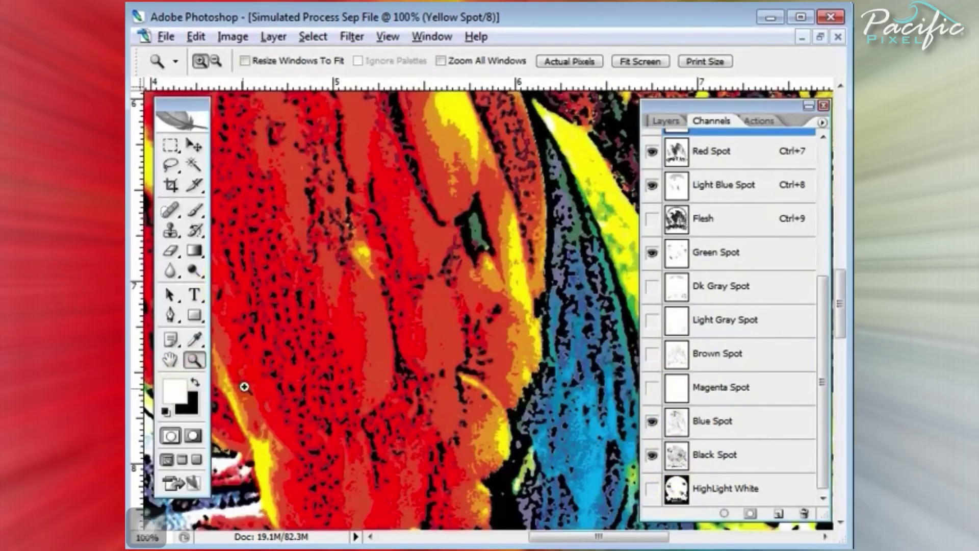
pyautogui.click(172, 360)
pyautogui.moveTo(391, 298); pyautogui.dragTo(574, 501)
pyautogui.moveTo(385, 237); pyautogui.dragTo(602, 532)
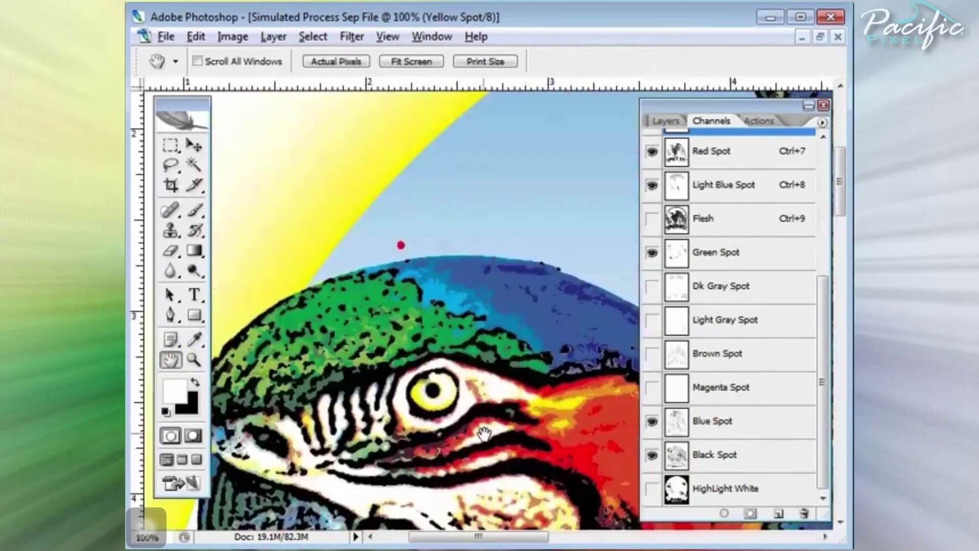
pyautogui.moveTo(461, 450); pyautogui.dragTo(512, 339)
pyautogui.moveTo(487, 459); pyautogui.dragTo(510, 375)
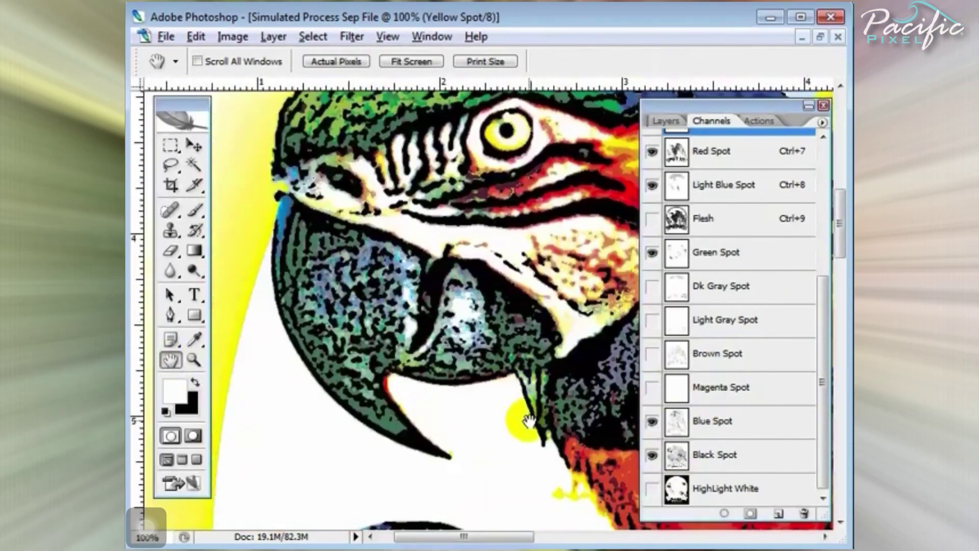
pyautogui.moveTo(520, 418); pyautogui.dragTo(535, 273)
pyautogui.moveTo(505, 510); pyautogui.dragTo(481, 277)
pyautogui.moveTo(473, 423); pyautogui.dragTo(430, 288)
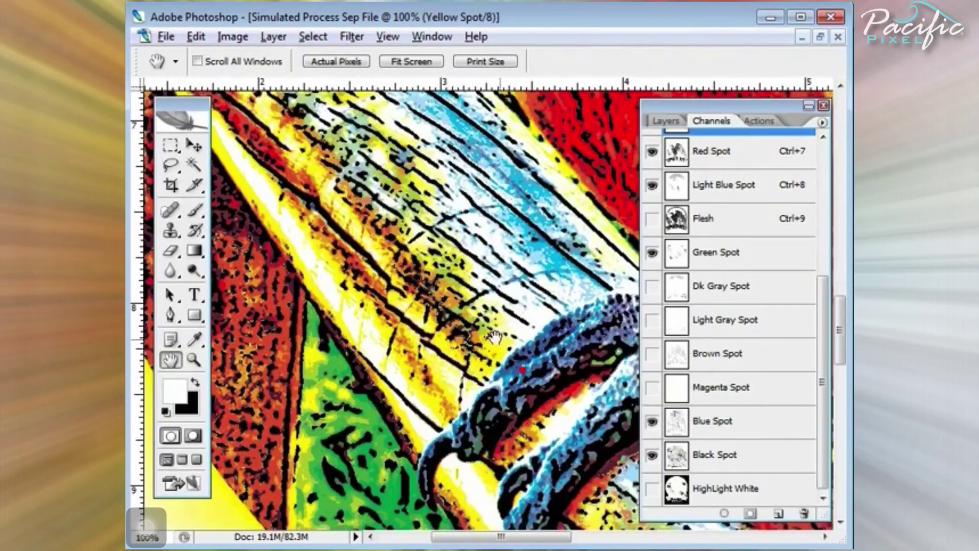
# Step: Examine the SPOT ME! lettering and its shadows at 100% magnification
pyautogui.moveTo(494, 336); pyautogui.dragTo(367, 110)
pyautogui.moveTo(556, 449); pyautogui.dragTo(434, 180)
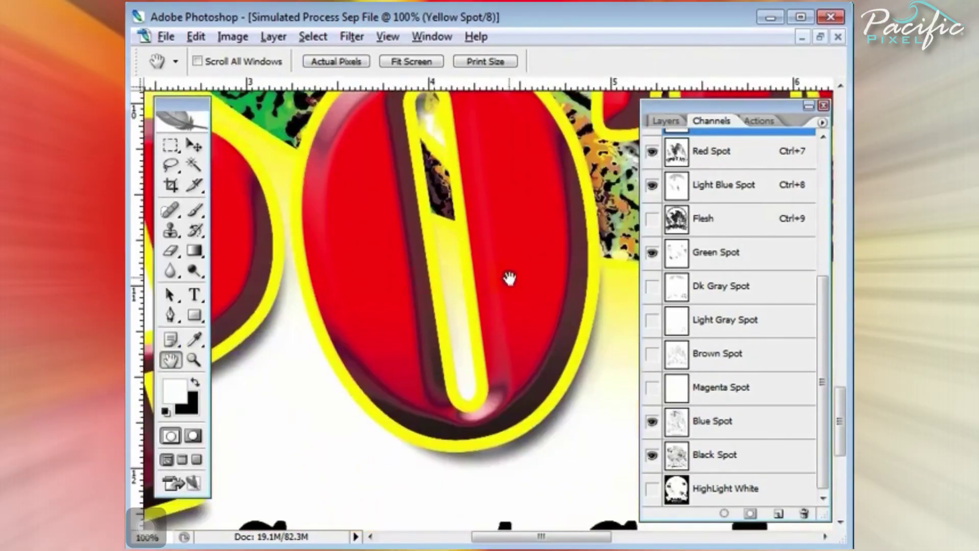
pyautogui.moveTo(497, 282); pyautogui.dragTo(273, 269)
pyautogui.moveTo(509, 323); pyautogui.dragTo(252, 175)
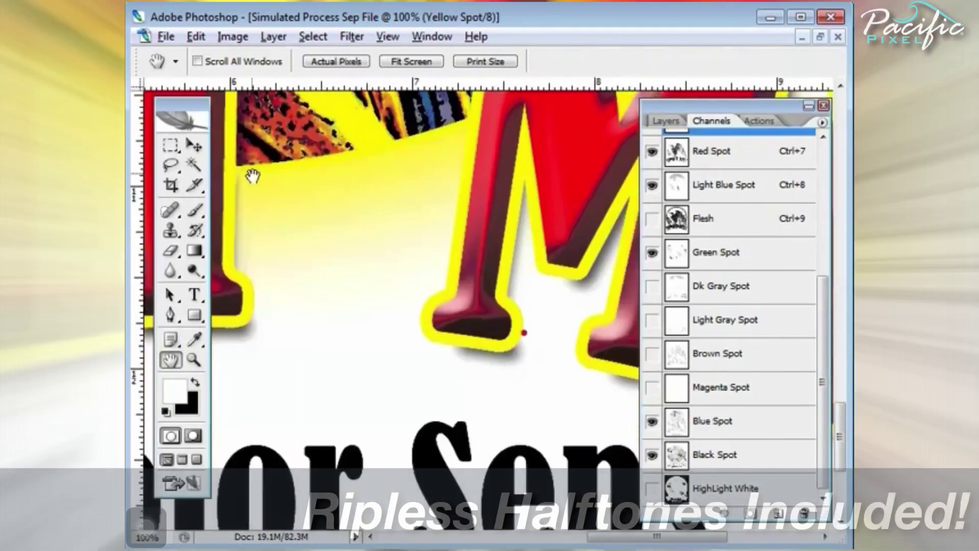
pyautogui.moveTo(484, 226); pyautogui.dragTo(388, 378)
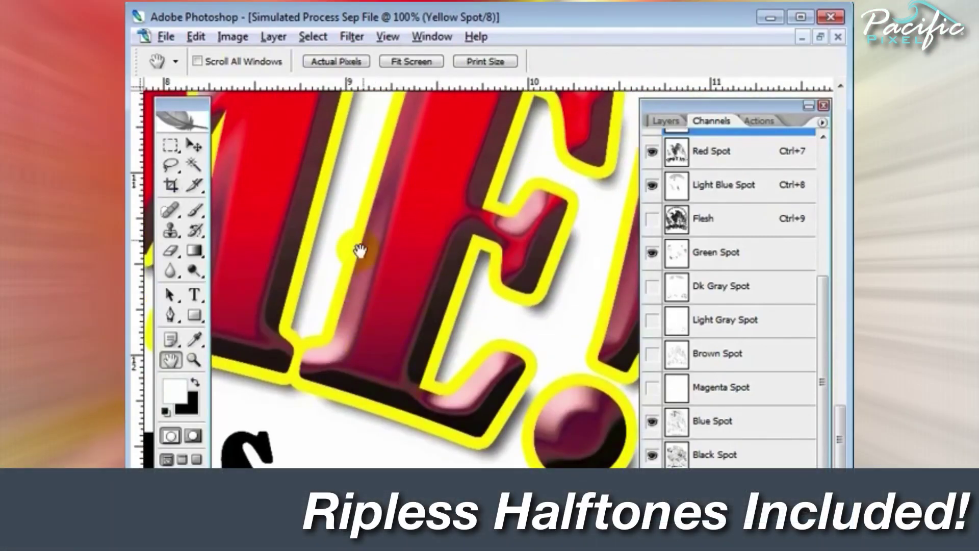
pyautogui.click(653, 421)
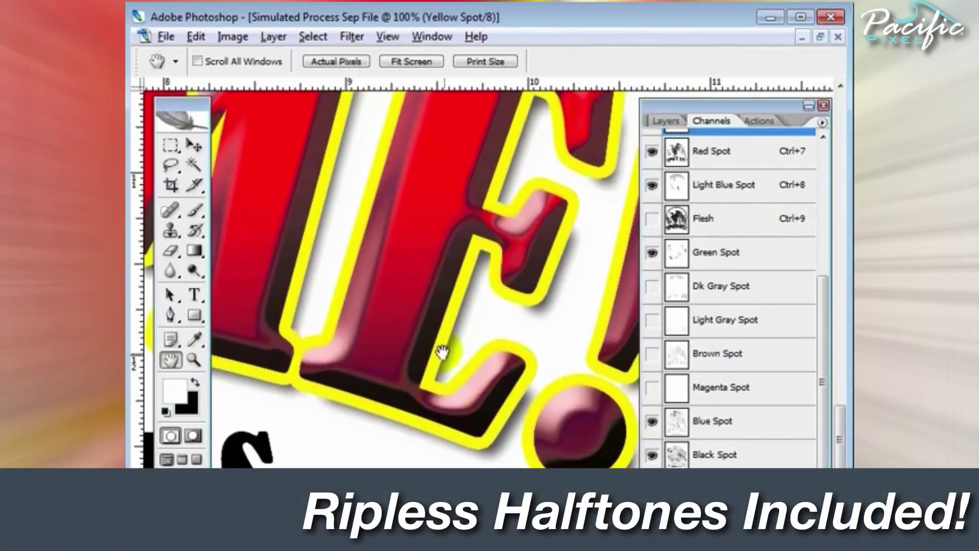
# Step: Zoom out to 33.3% and review the combined separation across the parrot and perch
pyautogui.click(198, 352)
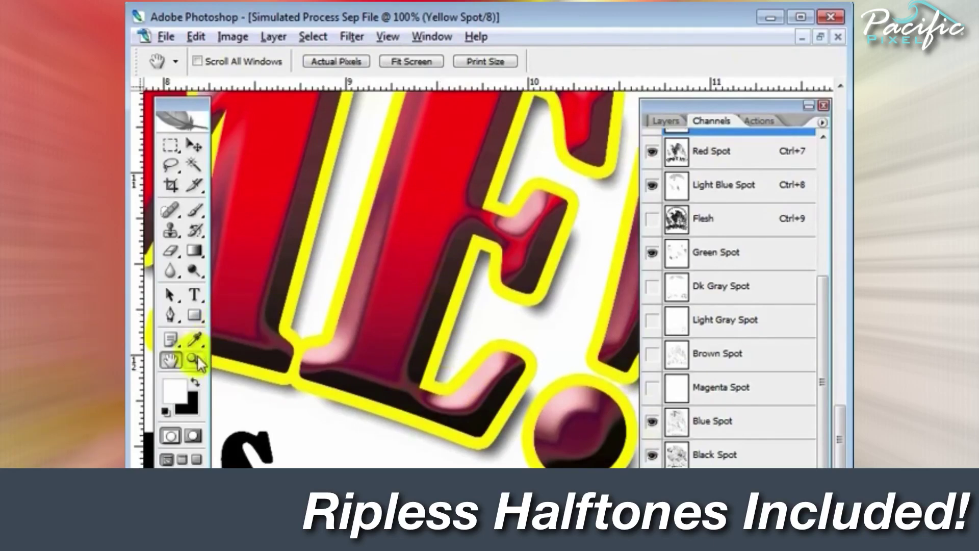
pyautogui.click(197, 355)
pyautogui.keyDown('alt'); pyautogui.click(465, 286); pyautogui.keyUp('alt')
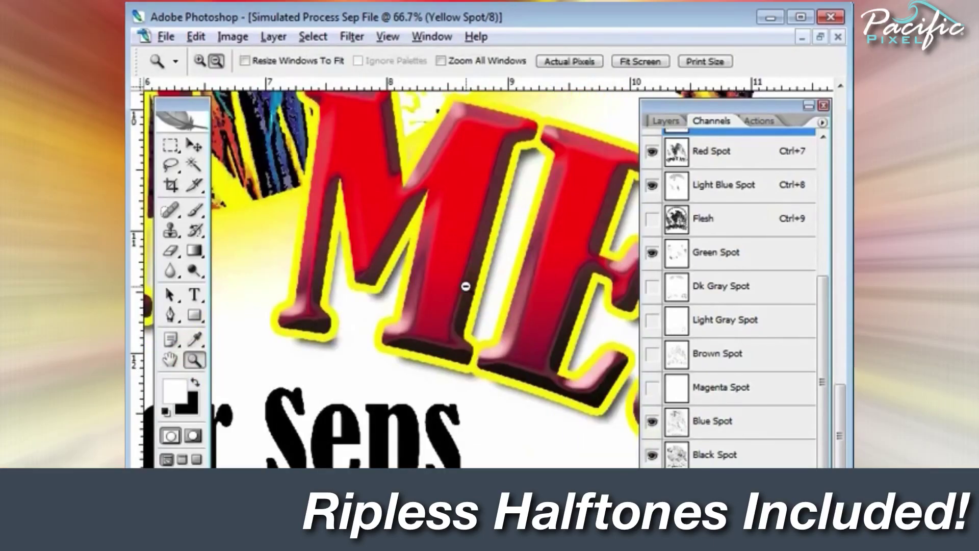
pyautogui.keyDown('alt'); pyautogui.click(396, 290); pyautogui.keyUp('alt')
pyautogui.keyDown('alt'); pyautogui.click(352, 261); pyautogui.keyUp('alt')
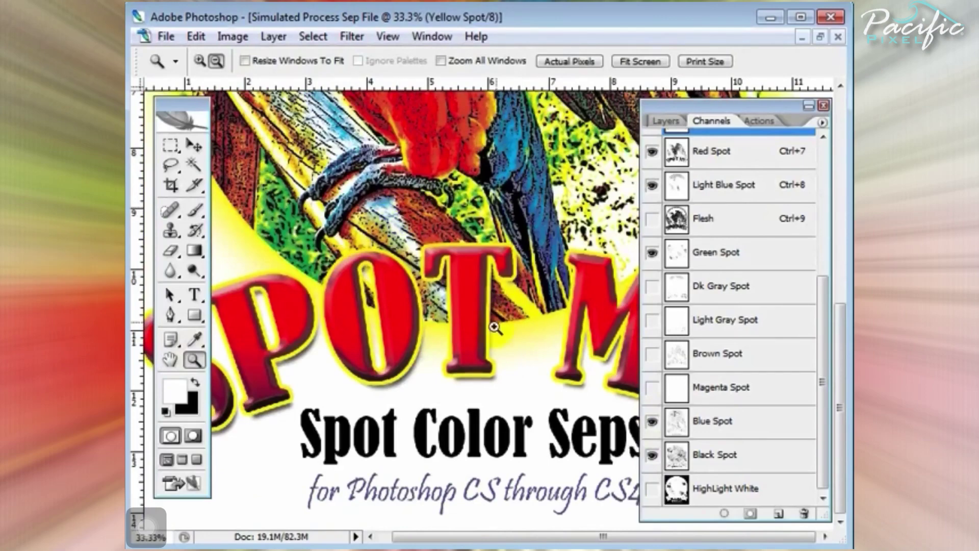
pyautogui.scroll(10, 458, 388)
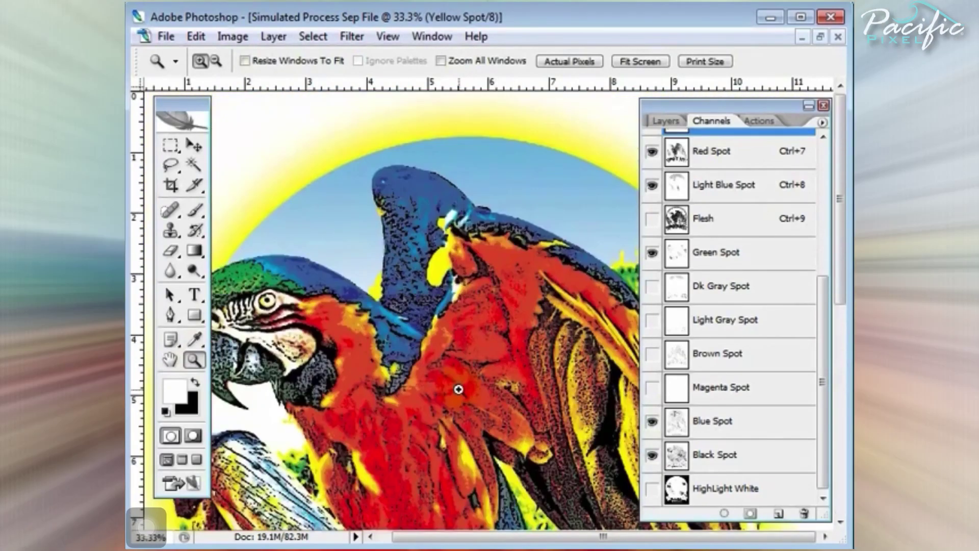
pyautogui.scroll(-6, 458, 389)
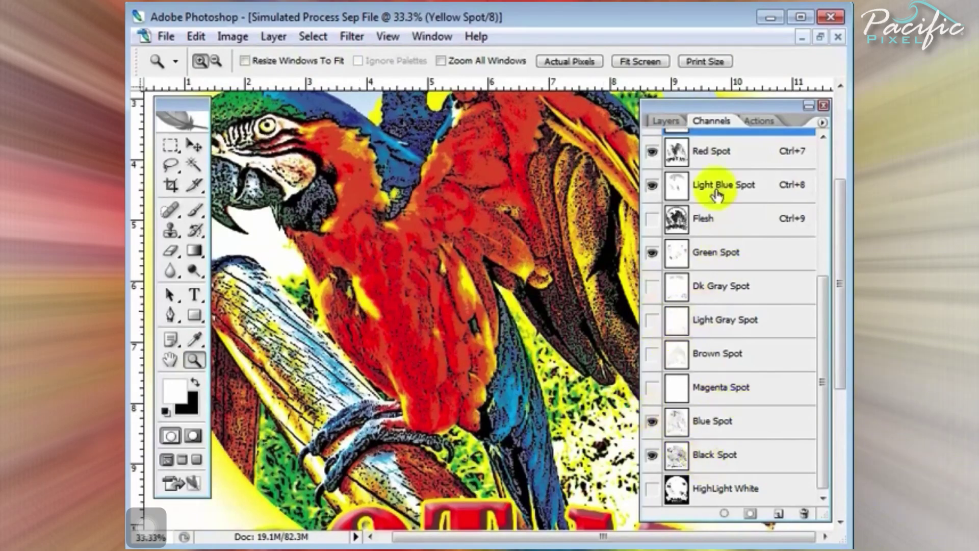
# Step: Look through the Spot Me index, add, subtract and base-adjustment actions
pyautogui.click(759, 120)
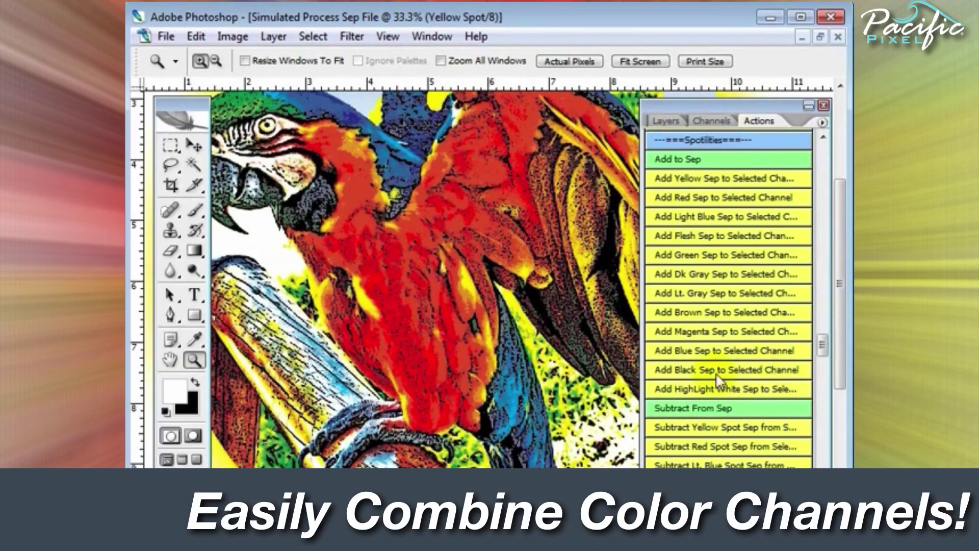
pyautogui.scroll(3, 760, 347)
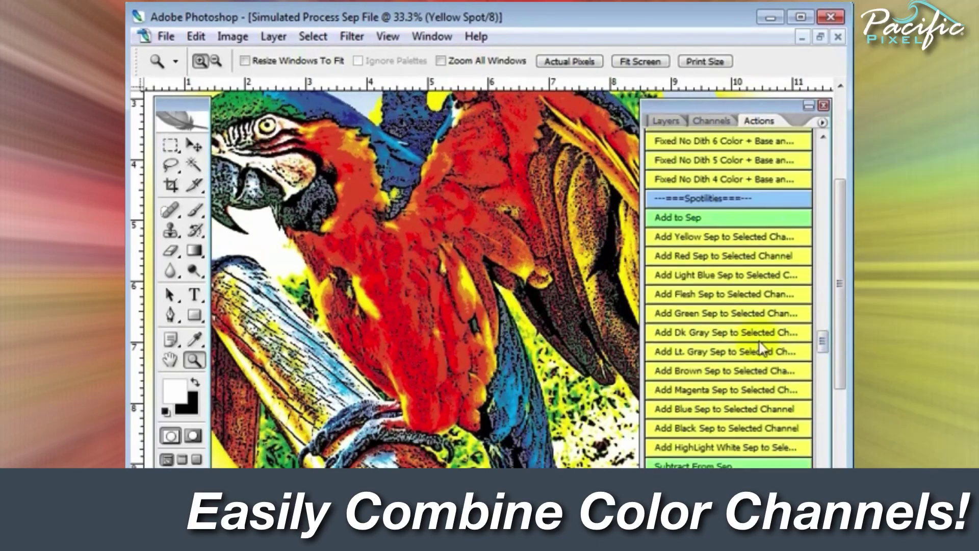
pyautogui.scroll(3, 760, 346)
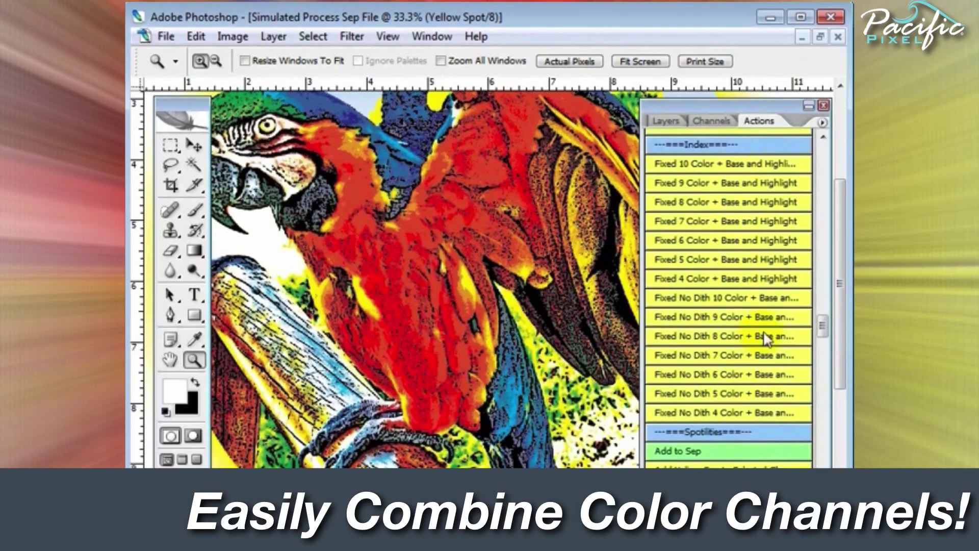
pyautogui.scroll(-2, 765, 338)
pyautogui.scroll(-8, 765, 335)
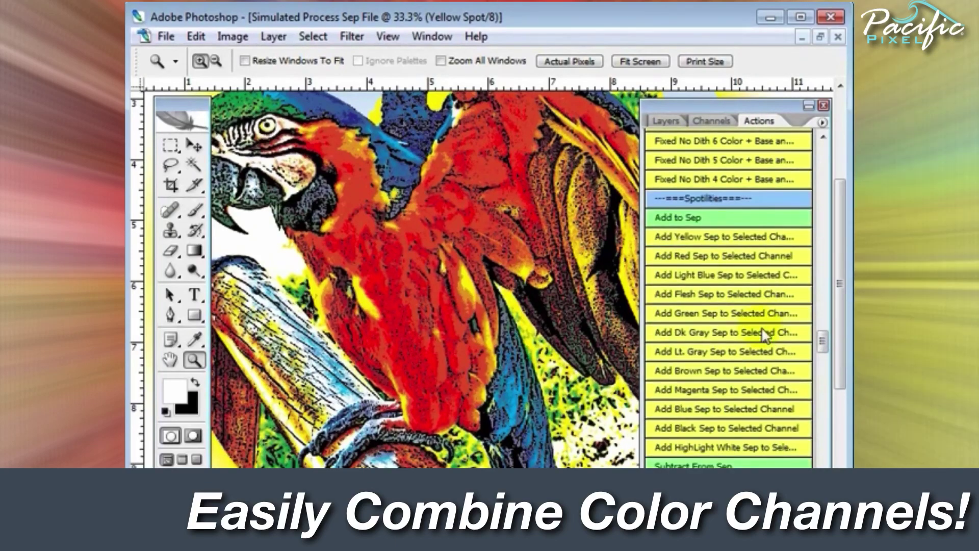
pyautogui.scroll(-2, 765, 332)
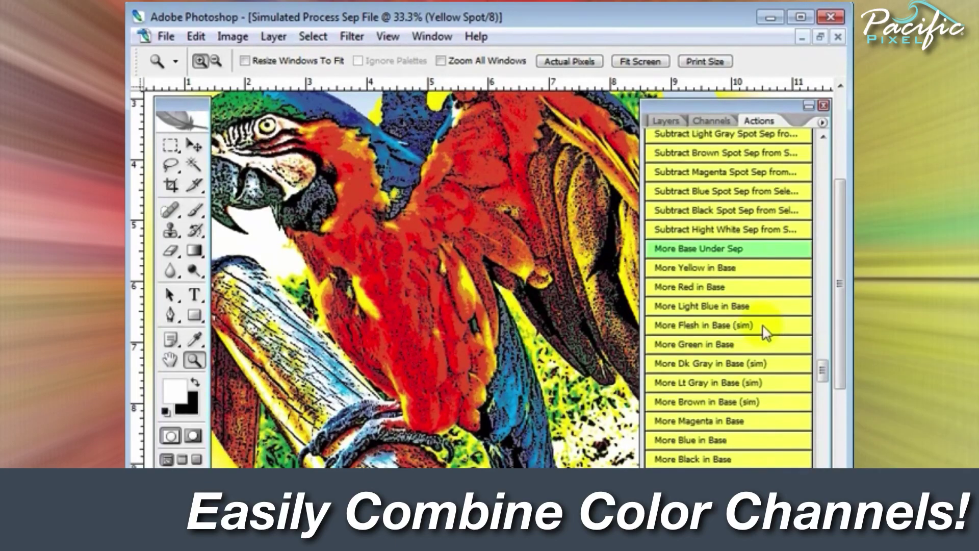
pyautogui.scroll(8, 765, 333)
pyautogui.scroll(6, 765, 333)
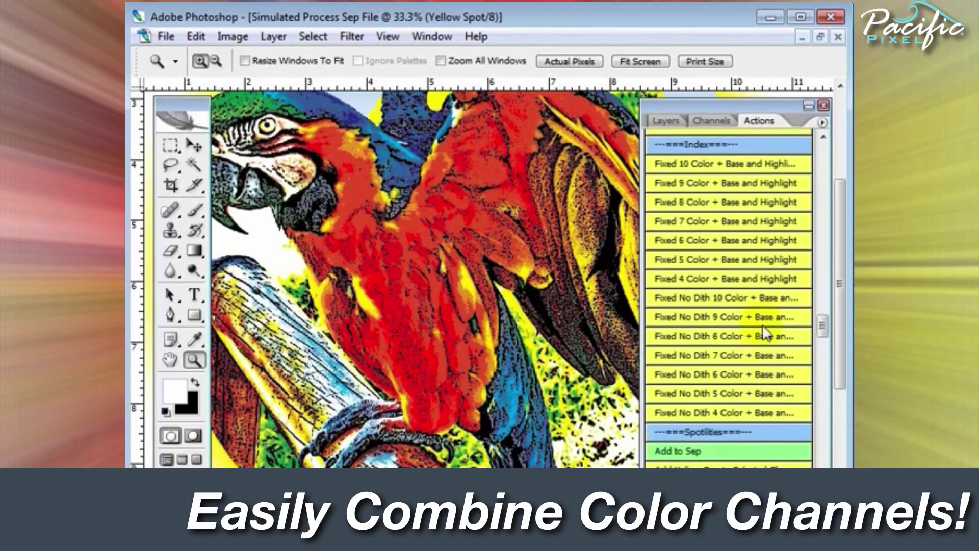
# Step: Run the Mix Blues action from the Simulated Process set to combine the two blue separations
pyautogui.scroll(3, 765, 332)
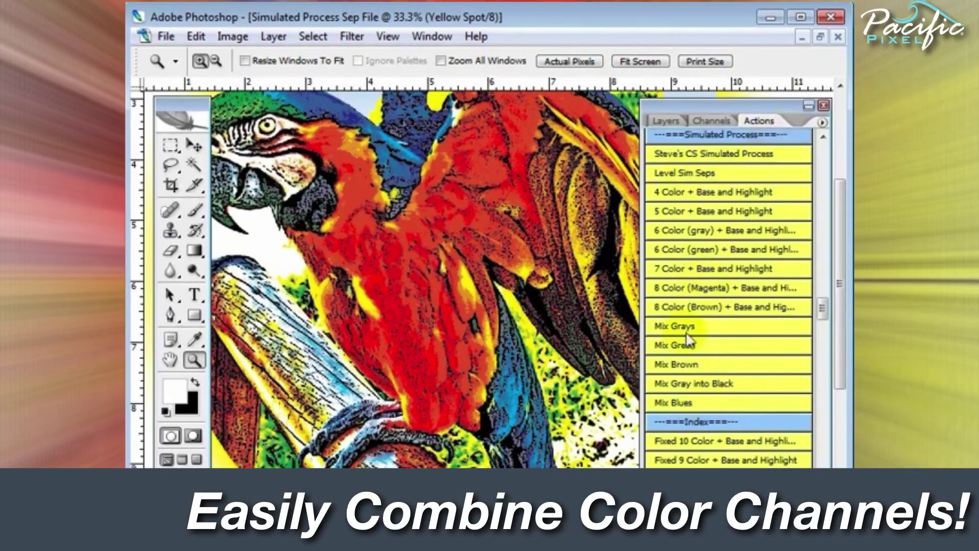
pyautogui.click(708, 402)
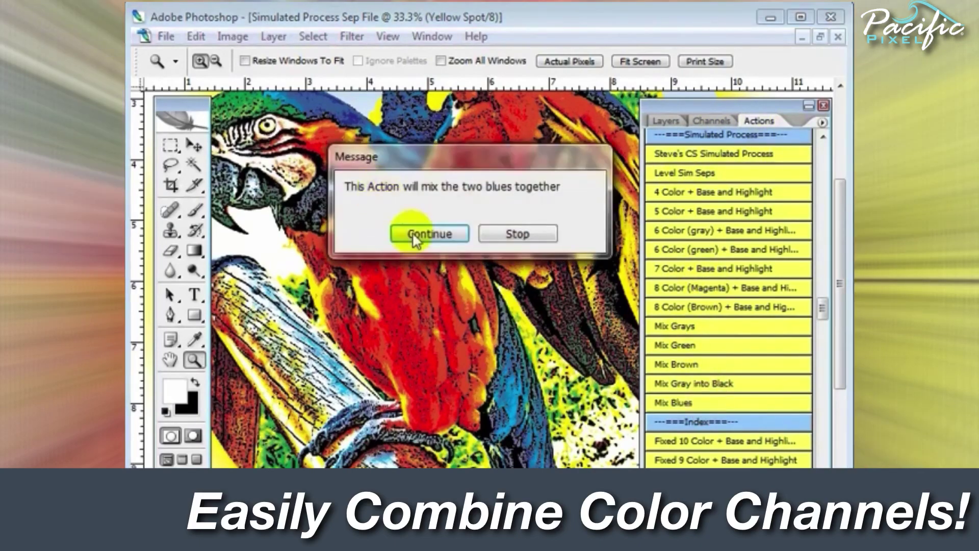
pyautogui.click(417, 235)
pyautogui.click(482, 233)
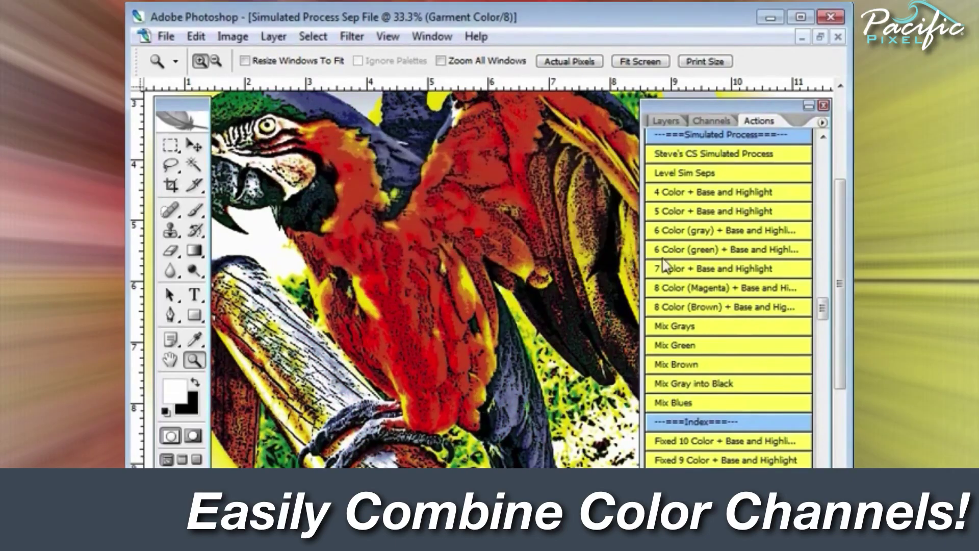
# Step: Show only the Yellow Spot and Red Spot channels, hiding Garment Color, Base and all other channels
pyautogui.click(710, 121)
pyautogui.scroll(3, 663, 227)
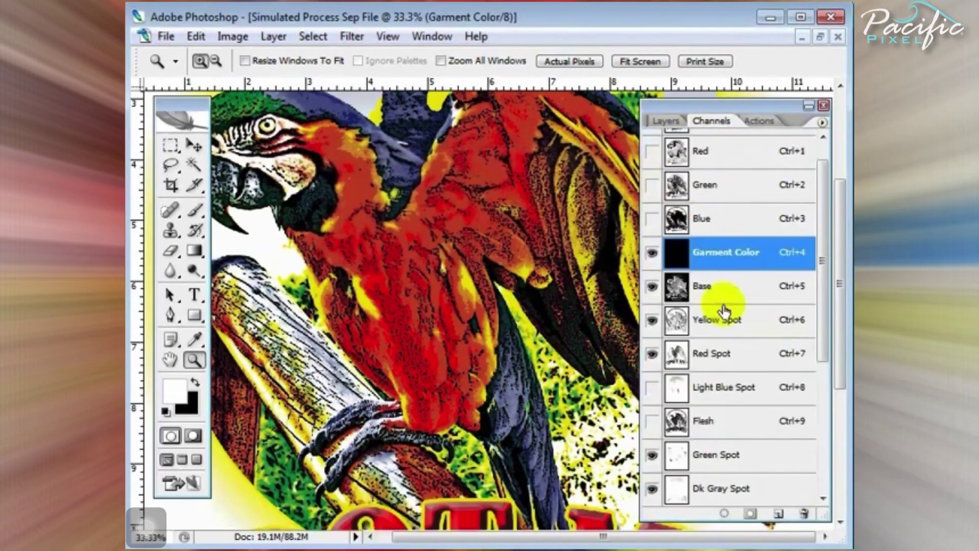
pyautogui.click(650, 254)
pyautogui.scroll(-2, 649, 254)
pyautogui.scroll(-3, 730, 316)
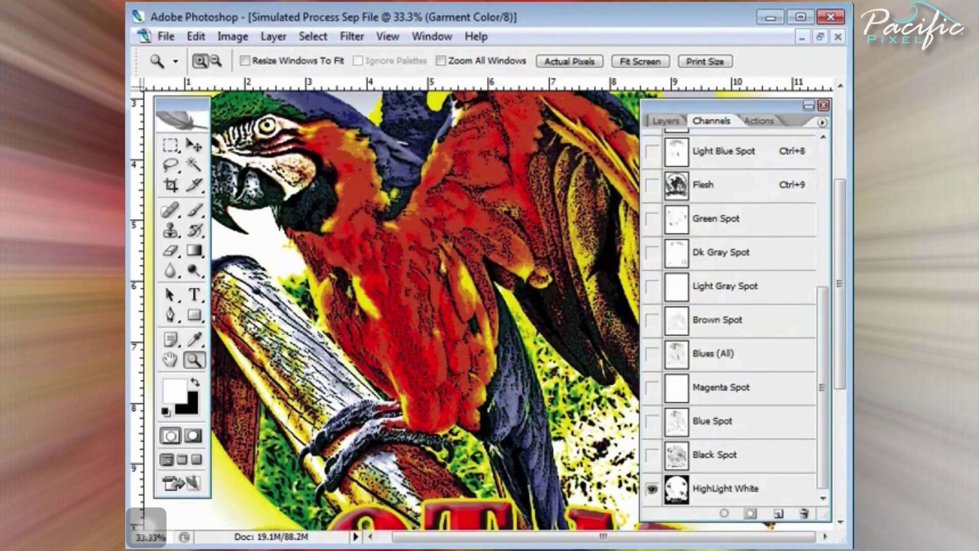
pyautogui.scroll(5, 750, 354)
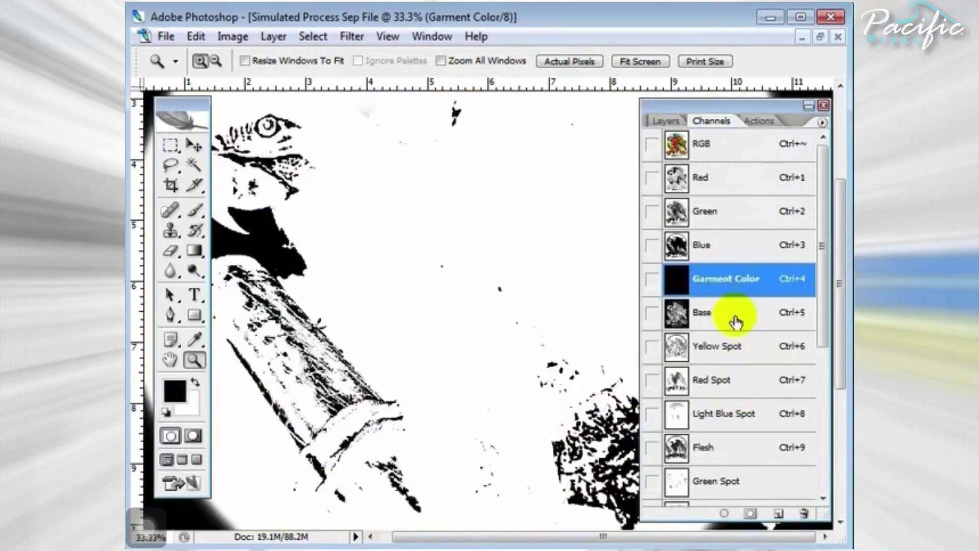
pyautogui.click(737, 318)
pyautogui.click(739, 339)
pyautogui.click(652, 380)
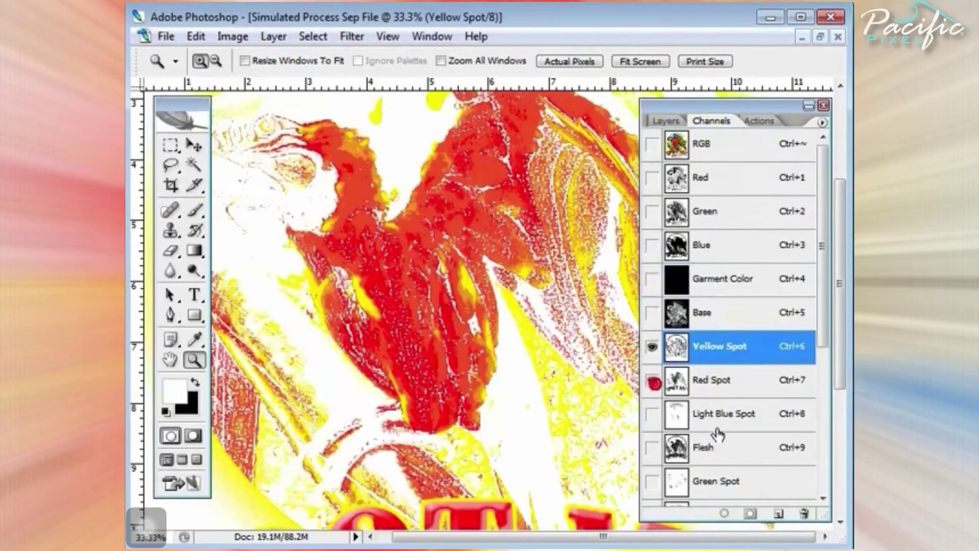
# Step: Add the Blues (All), Black Spot and Green Spot channels to the preview and fit the artwork on screen
pyautogui.scroll(-2, 668, 448)
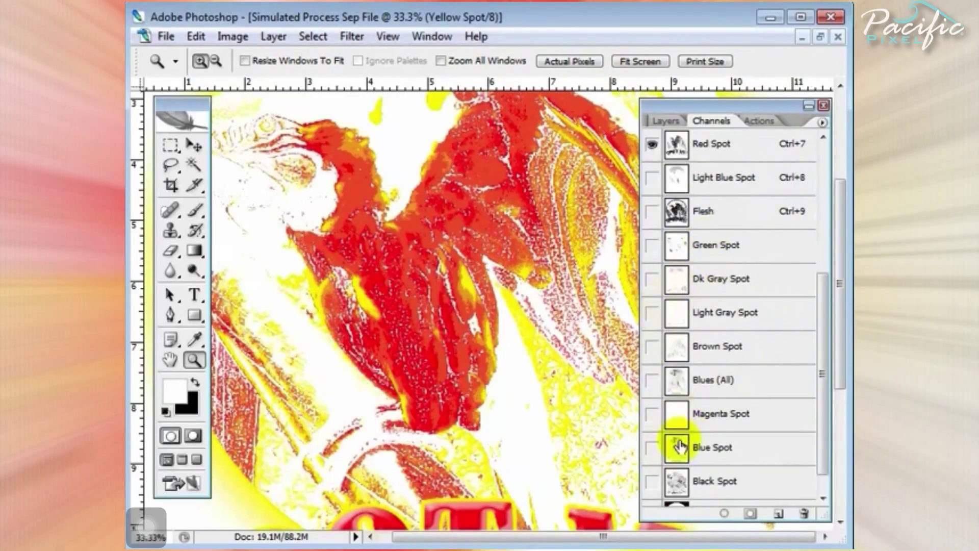
pyautogui.scroll(-1, 681, 461)
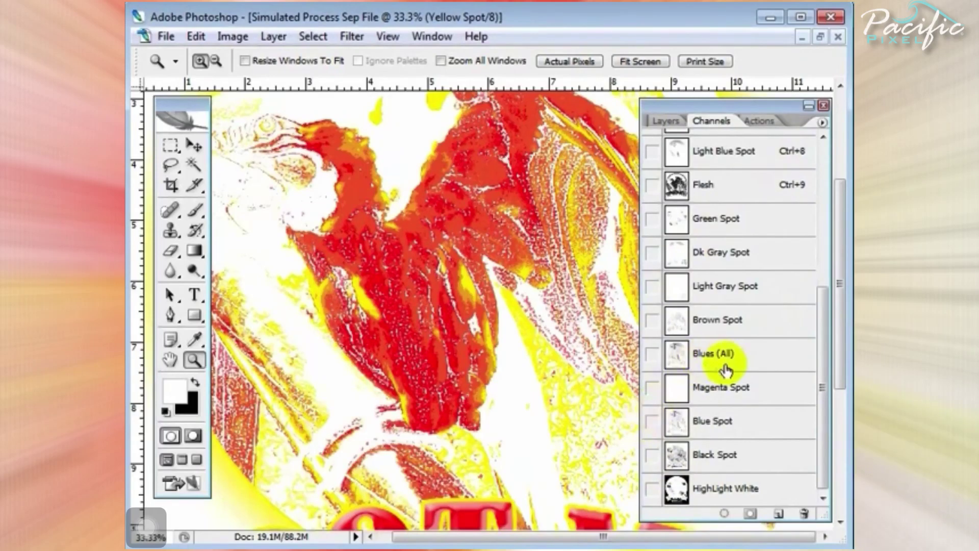
pyautogui.click(652, 353)
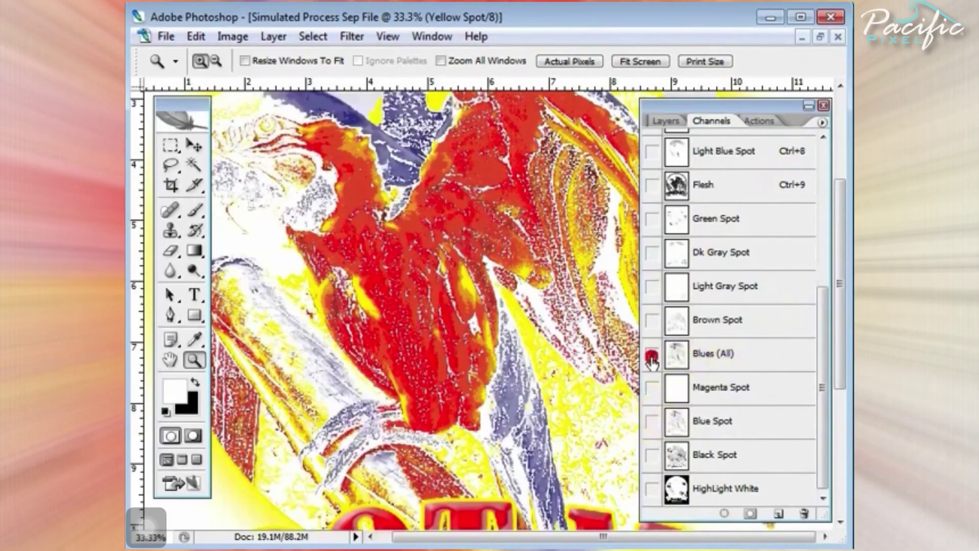
pyautogui.click(651, 454)
pyautogui.rightClick(434, 264)
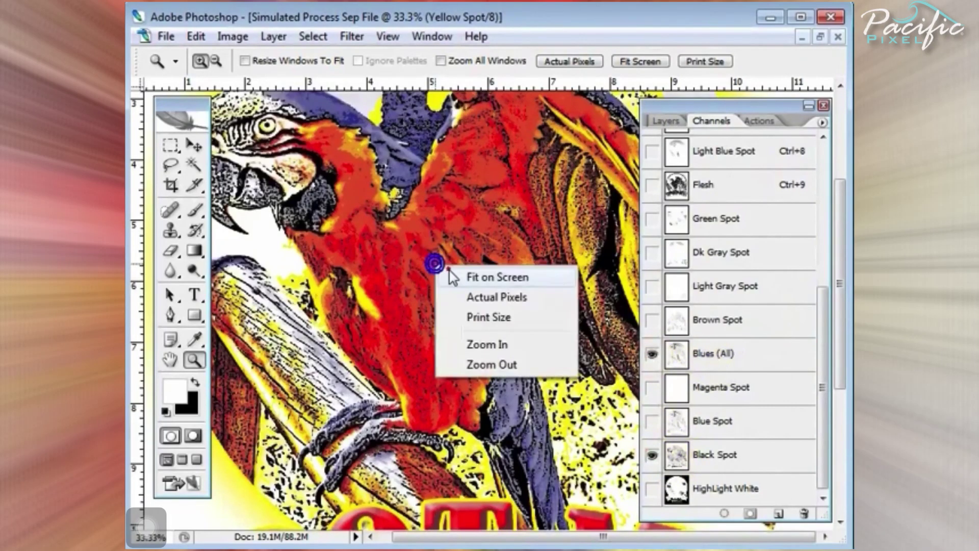
pyautogui.click(485, 277)
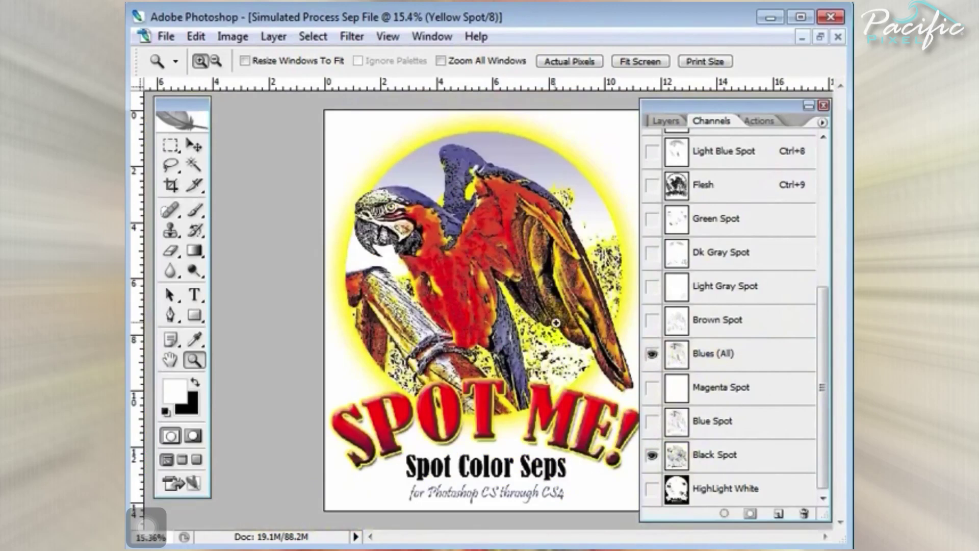
pyautogui.click(652, 218)
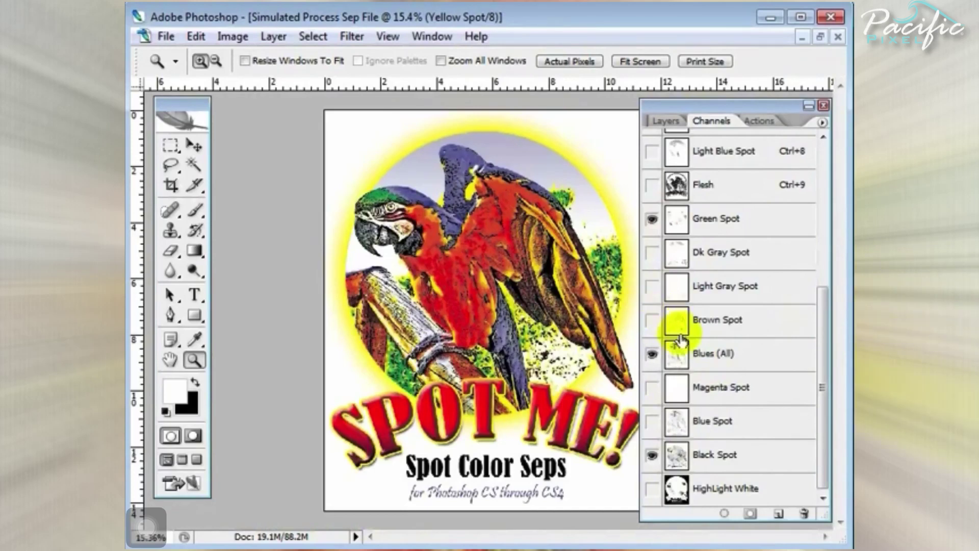
pyautogui.scroll(3, 740, 357)
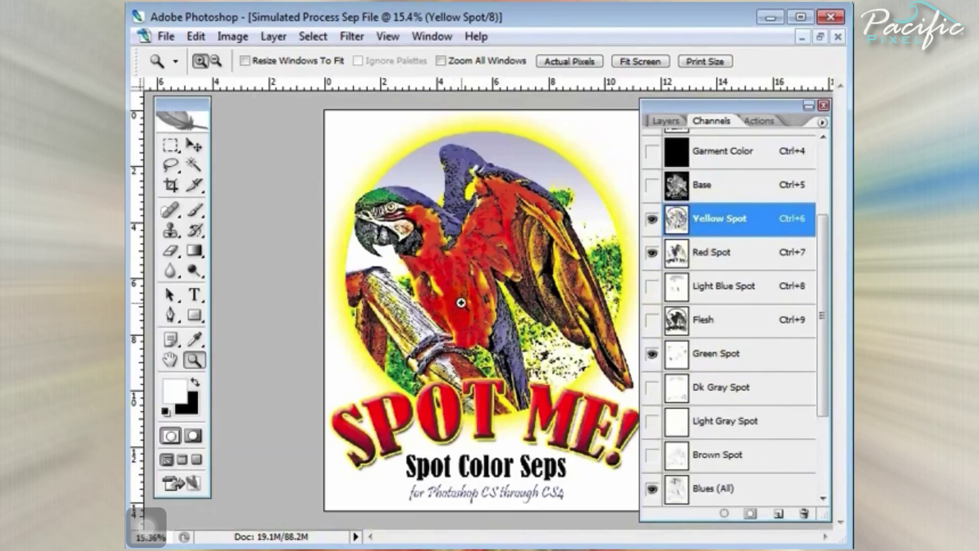
pyautogui.scroll(4, 633, 332)
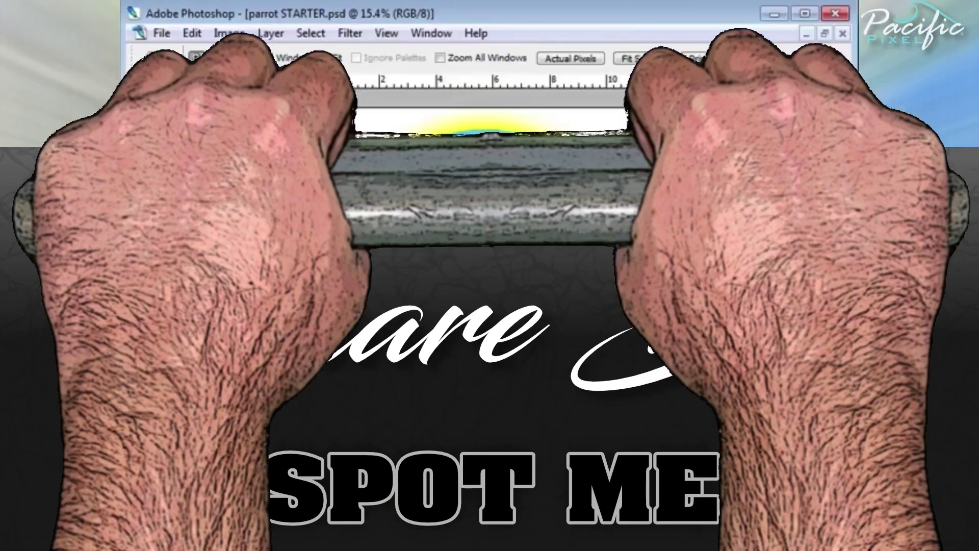
# Step: Run the Fixed 6 Color + Base and Highlight index action on parrot STARTER.psd
pyautogui.scroll(-5, 703, 338)
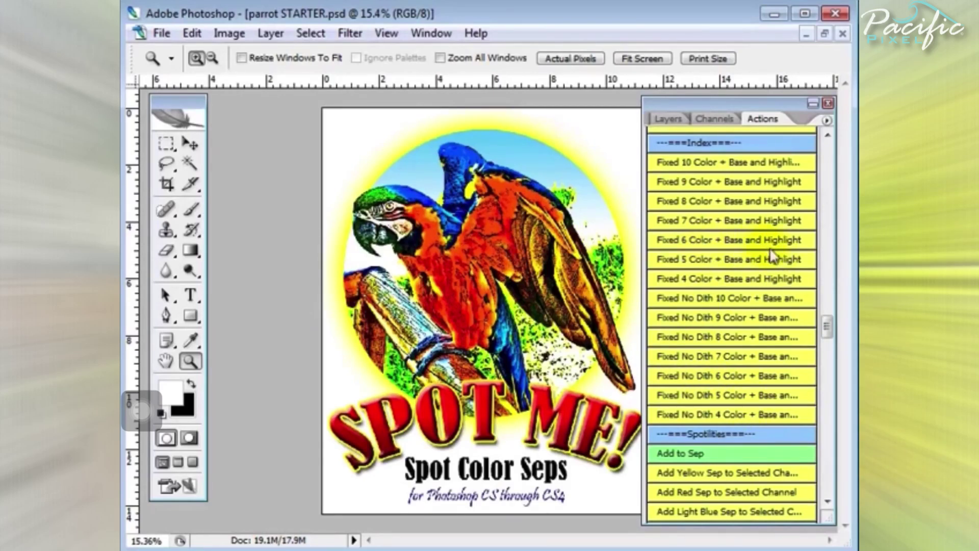
pyautogui.click(695, 240)
pyautogui.click(447, 249)
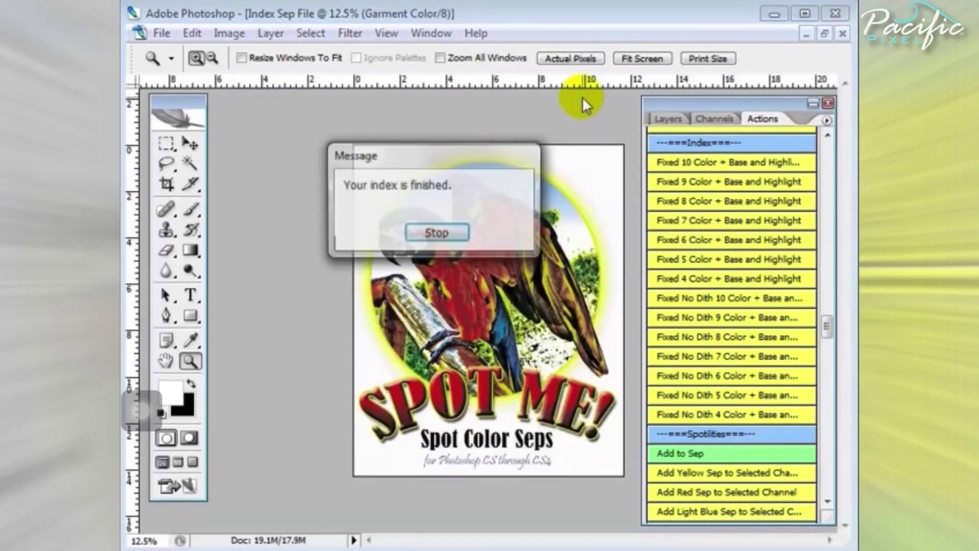
pyautogui.click(440, 235)
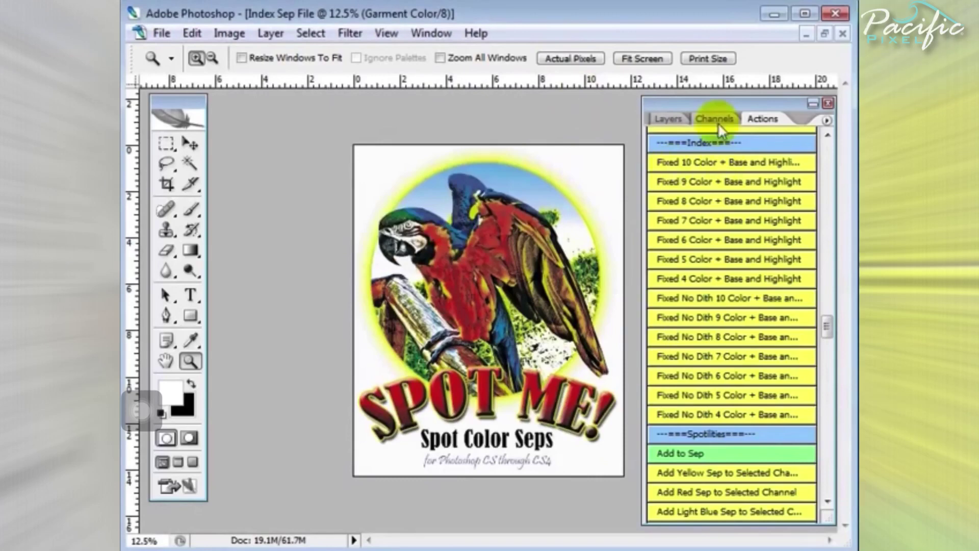
# Step: View the index file's Green, Base and Yellow Spot channels one at a time
pyautogui.click(715, 119)
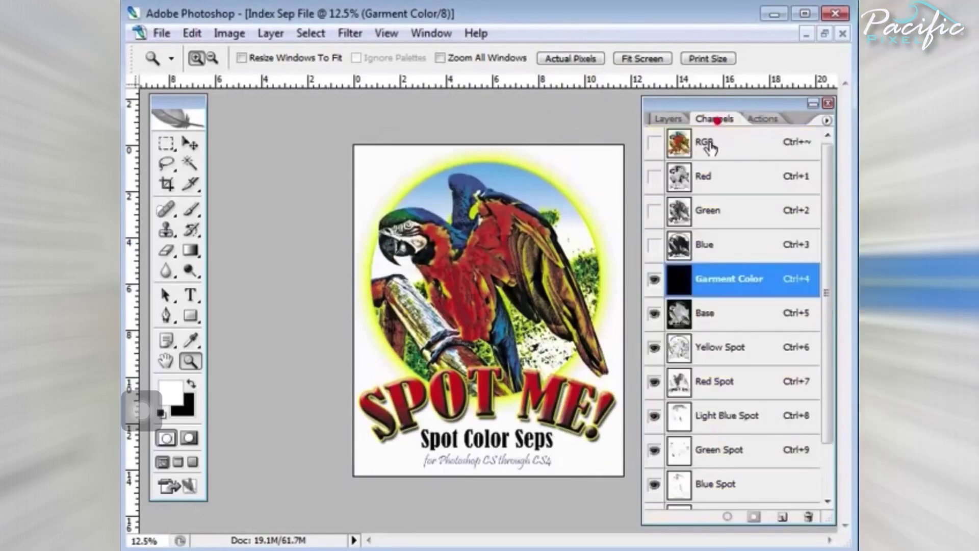
pyautogui.click(707, 211)
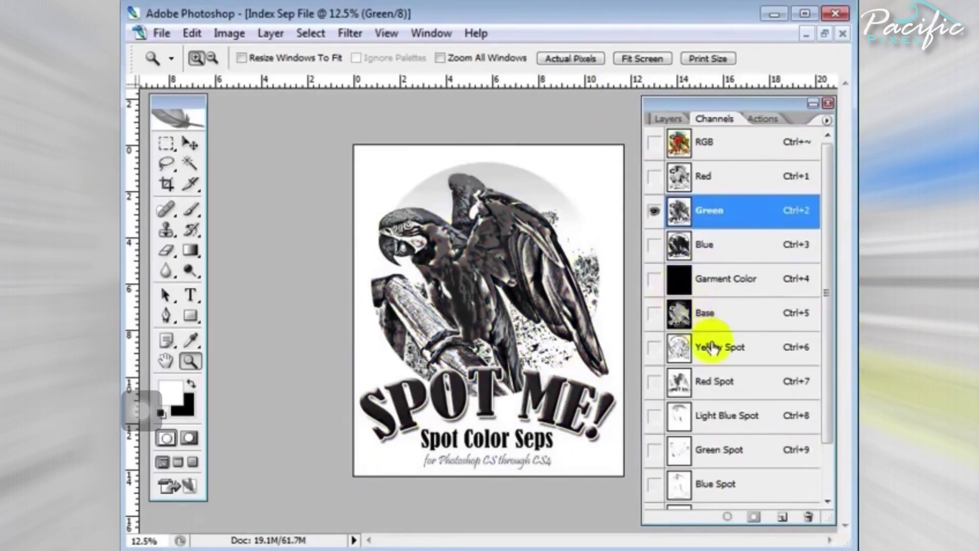
pyautogui.click(694, 314)
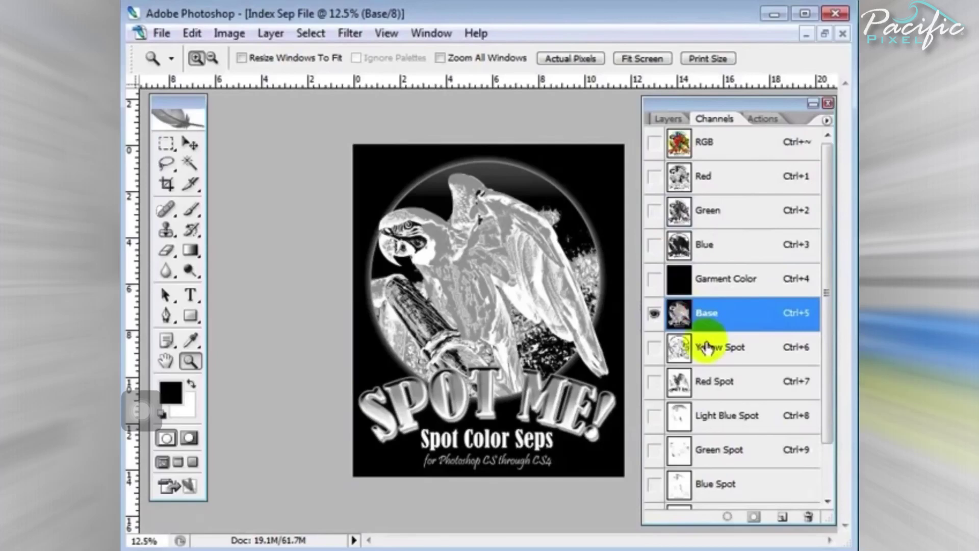
pyautogui.click(733, 352)
# Step: Examine the Yellow Spot channel's dot pattern in the feathers at about 404% and at 100%
pyautogui.click(465, 225)
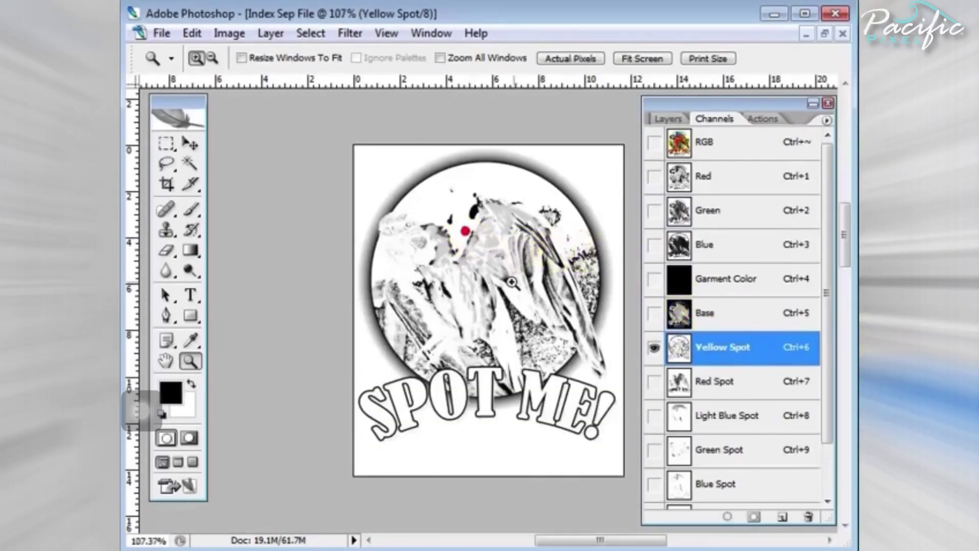
pyautogui.click(466, 227)
pyautogui.rightClick(554, 229)
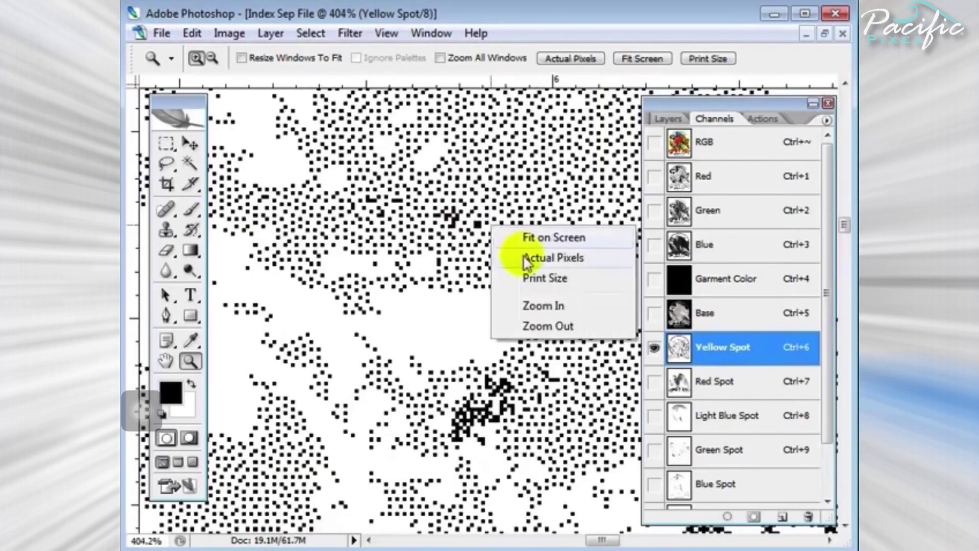
pyautogui.click(593, 256)
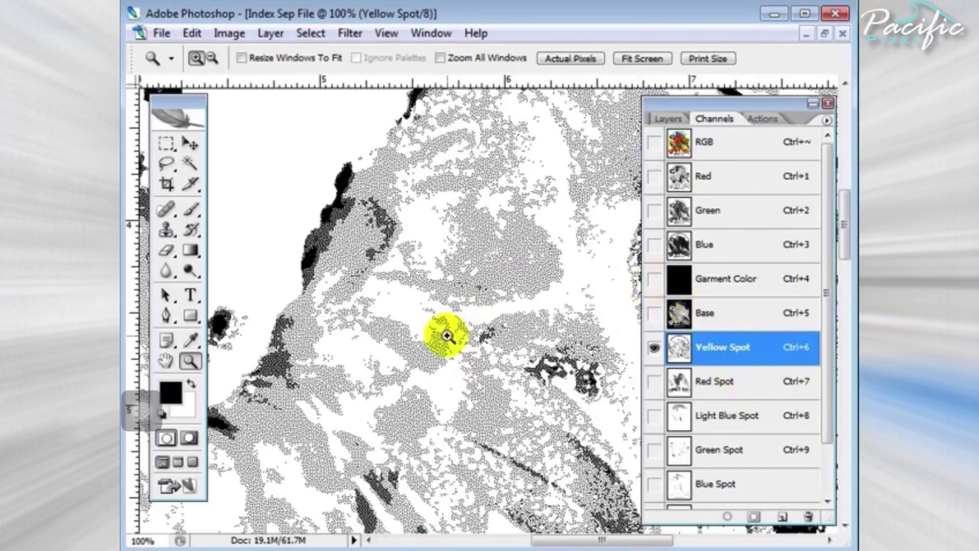
# Step: Examine the Yellow Spot channel around the parrot's head at 50% magnification
pyautogui.rightClick(459, 318)
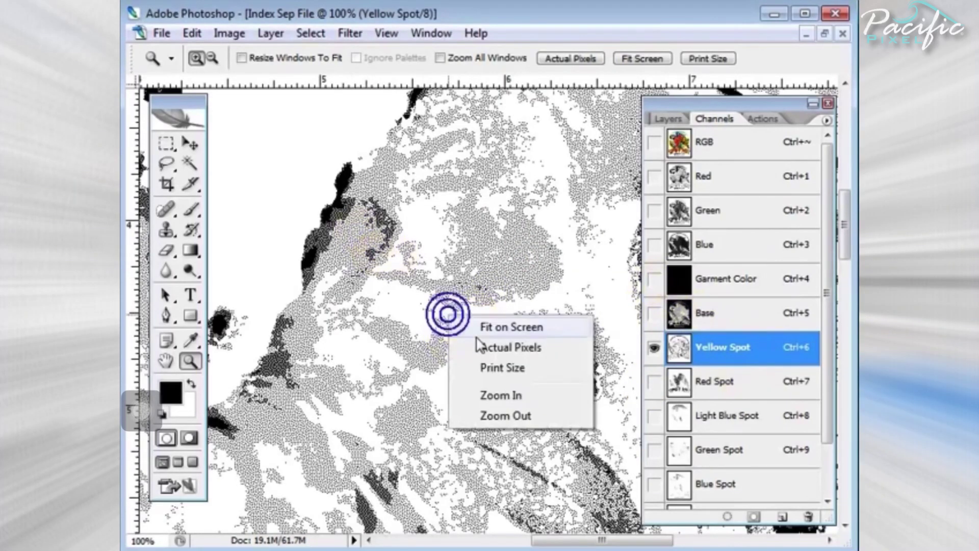
pyautogui.click(524, 408)
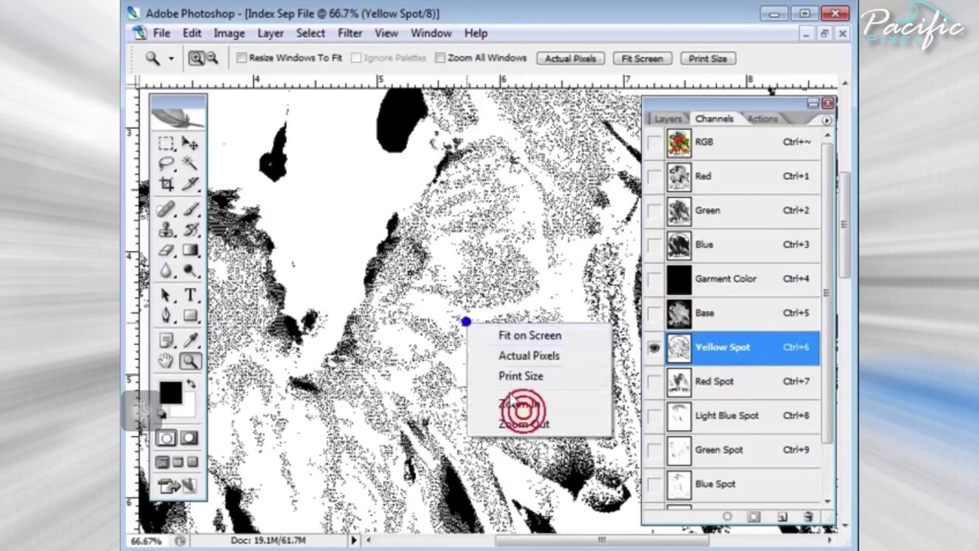
pyautogui.click(520, 423)
pyautogui.click(166, 361)
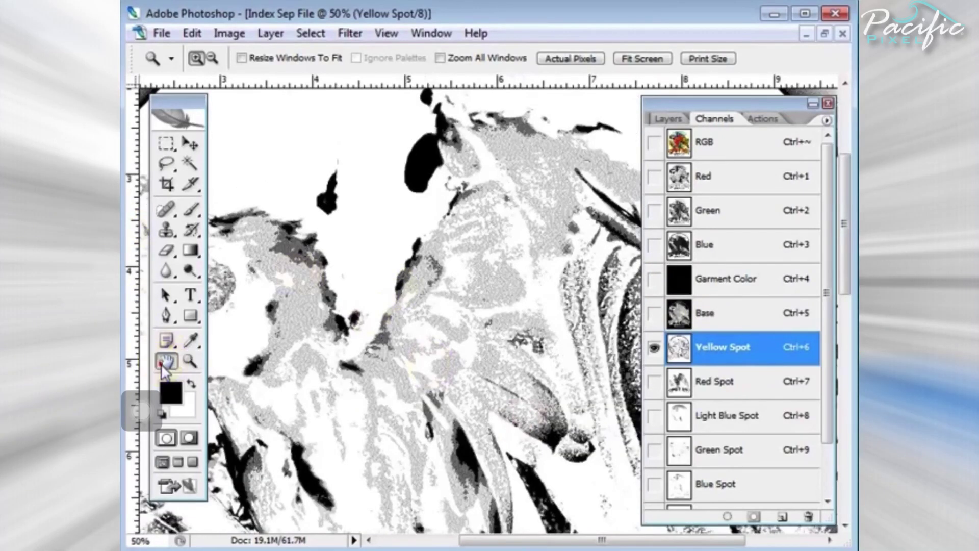
pyautogui.moveTo(292, 265)
pyautogui.mouseDown()
pyautogui.moveTo(421, 207)
pyautogui.moveTo(489, 298)
pyautogui.moveTo(497, 263)
pyautogui.mouseUp()
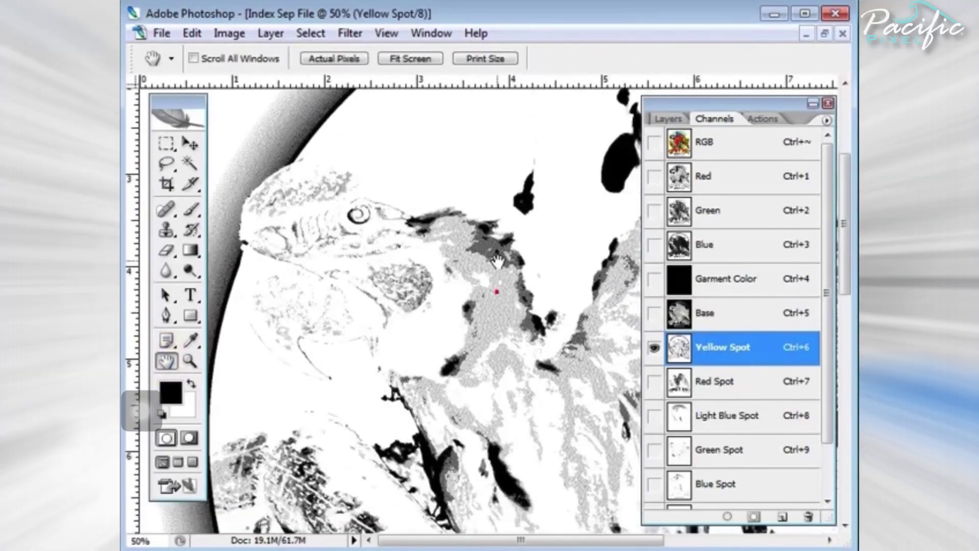
# Step: Show the Red, Light Blue, Green, Blue and Black Spot channels together with Yellow Spot in the index file
pyautogui.click(655, 381)
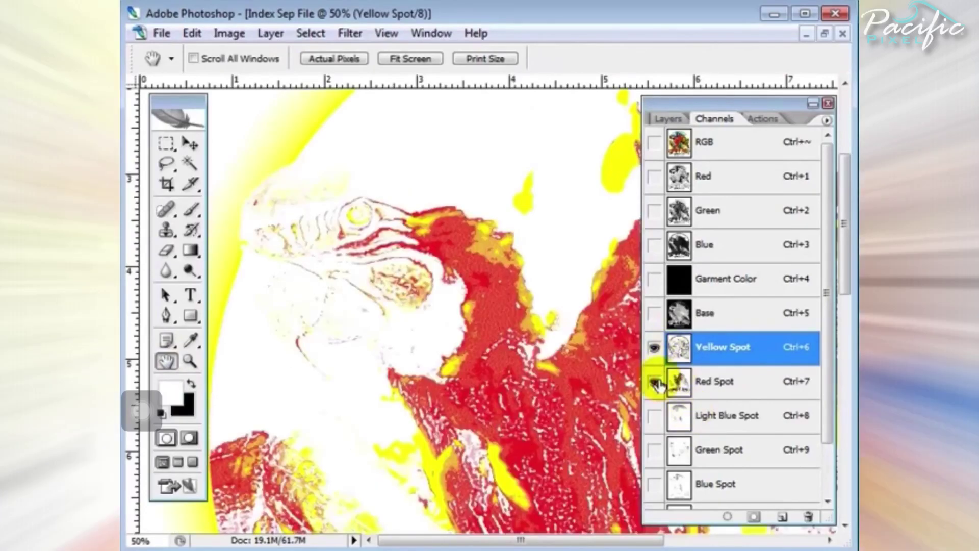
pyautogui.click(655, 416)
pyautogui.click(654, 450)
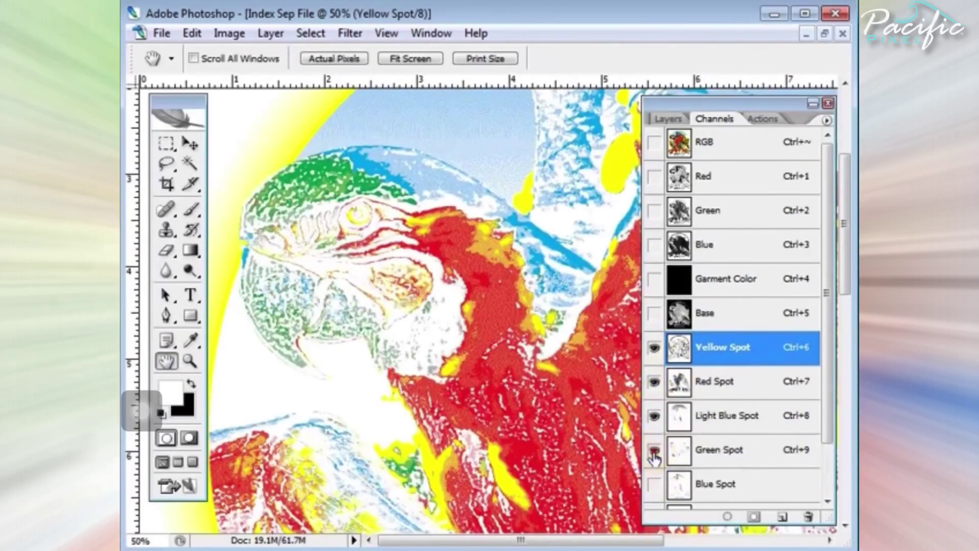
pyautogui.click(654, 494)
pyautogui.scroll(-3, 673, 449)
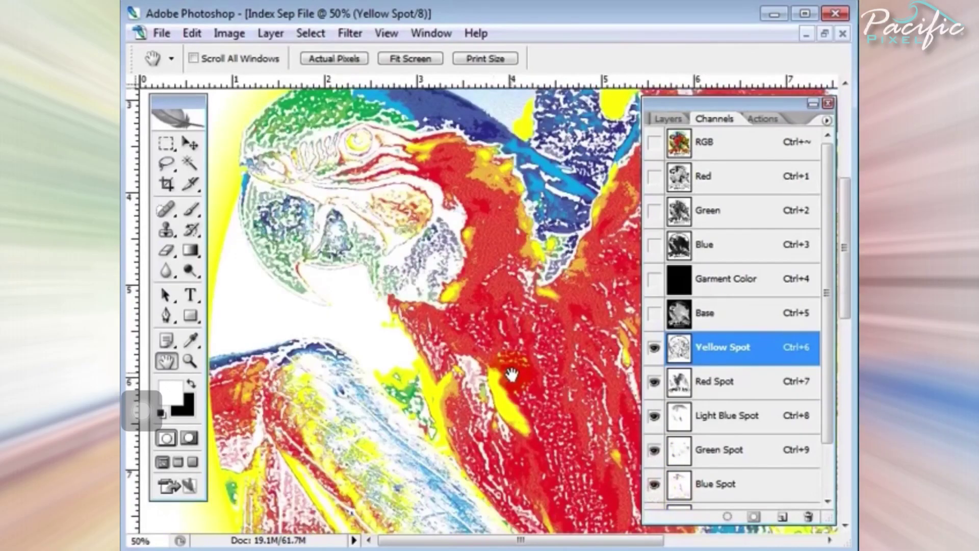
pyautogui.scroll(-2, 714, 408)
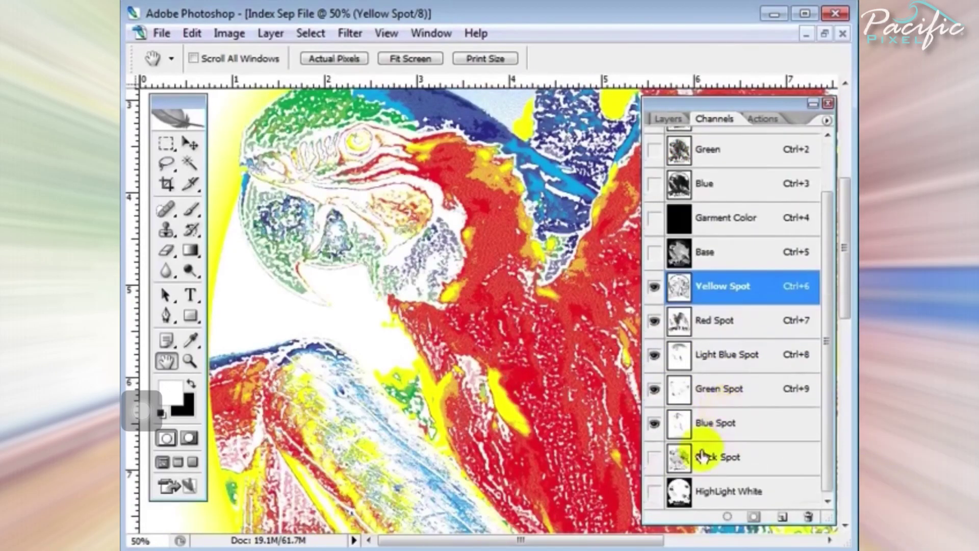
pyautogui.click(654, 457)
pyautogui.scroll(2, 554, 317)
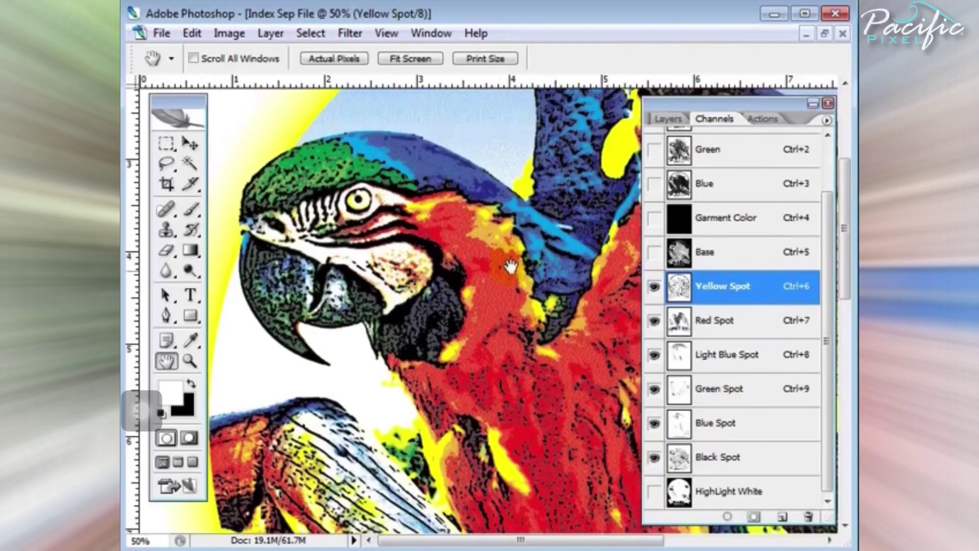
# Step: Examine the index composite as a whole, and its SPOT ME! lettering and nearby feathers at up to 100% magnification
pyautogui.rightClick(503, 248)
pyautogui.click(521, 262)
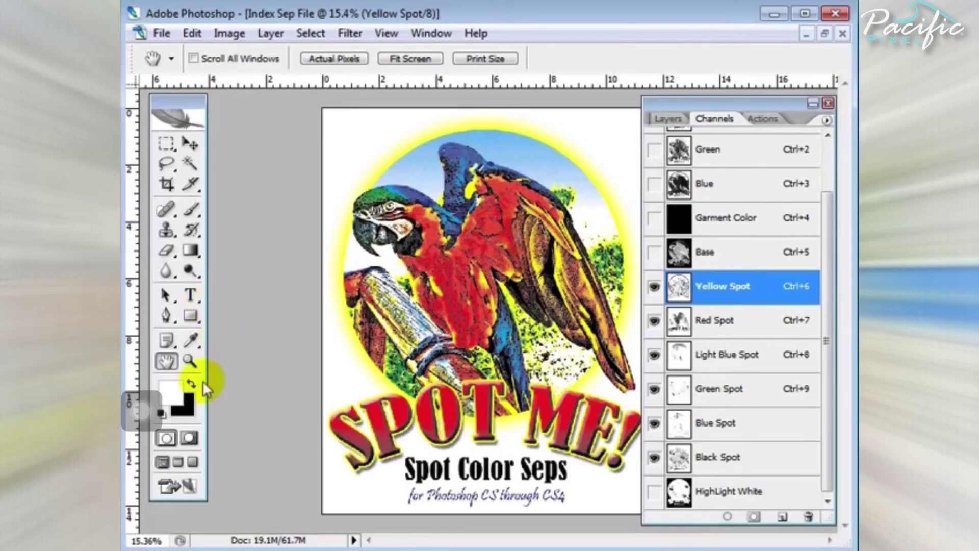
pyautogui.click(190, 361)
pyautogui.moveTo(361, 353); pyautogui.dragTo(549, 480)
pyautogui.click(470, 345)
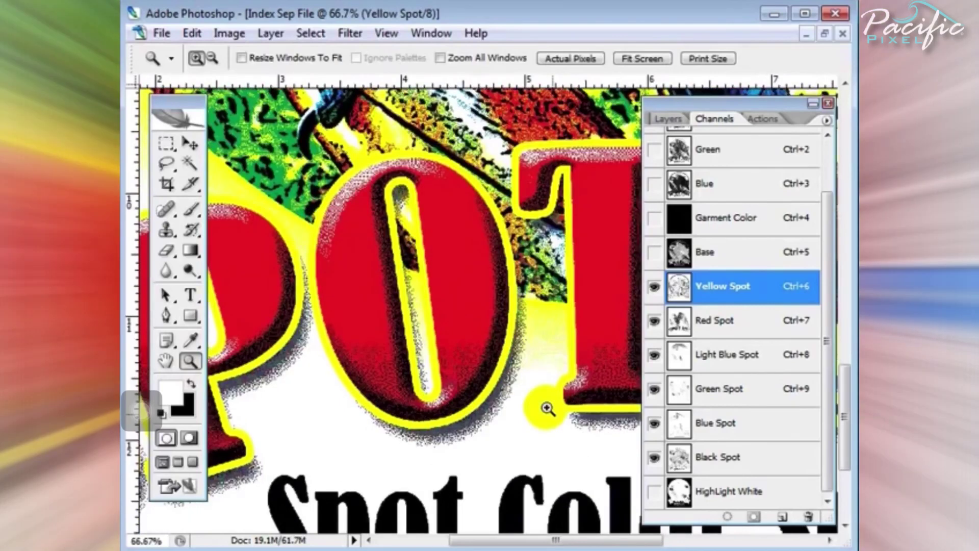
pyautogui.rightClick(487, 364)
pyautogui.click(518, 396)
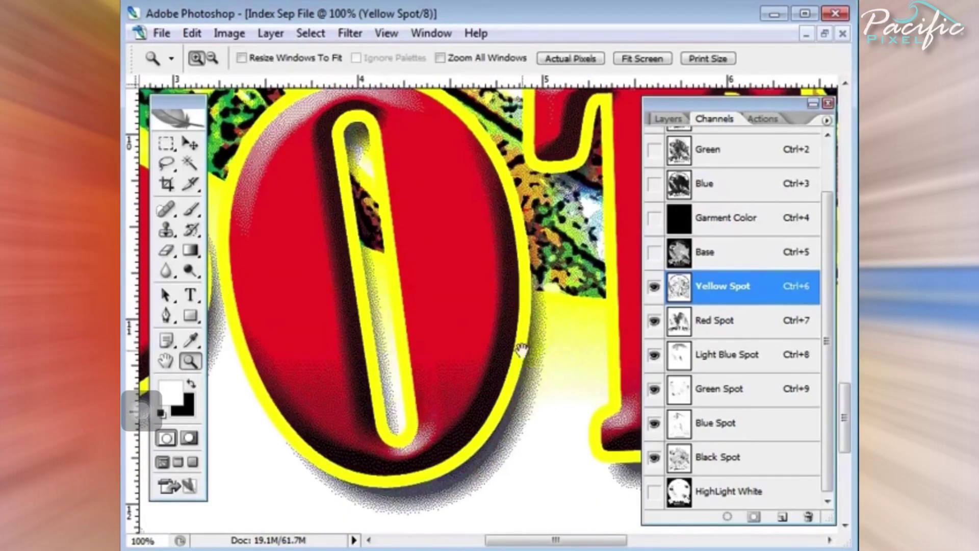
pyautogui.moveTo(521, 350); pyautogui.dragTo(448, 309)
pyautogui.moveTo(530, 301); pyautogui.dragTo(473, 303)
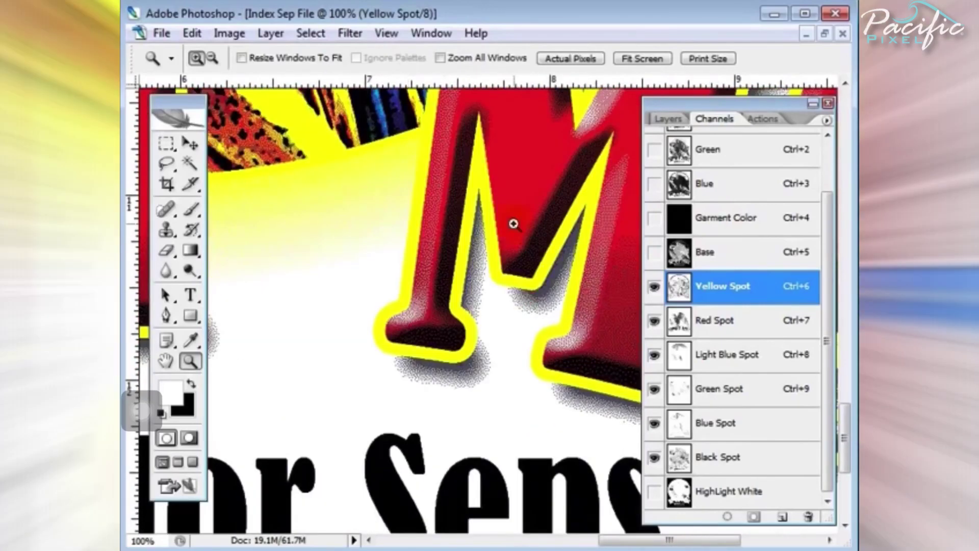
pyautogui.moveTo(512, 221); pyautogui.dragTo(408, 351)
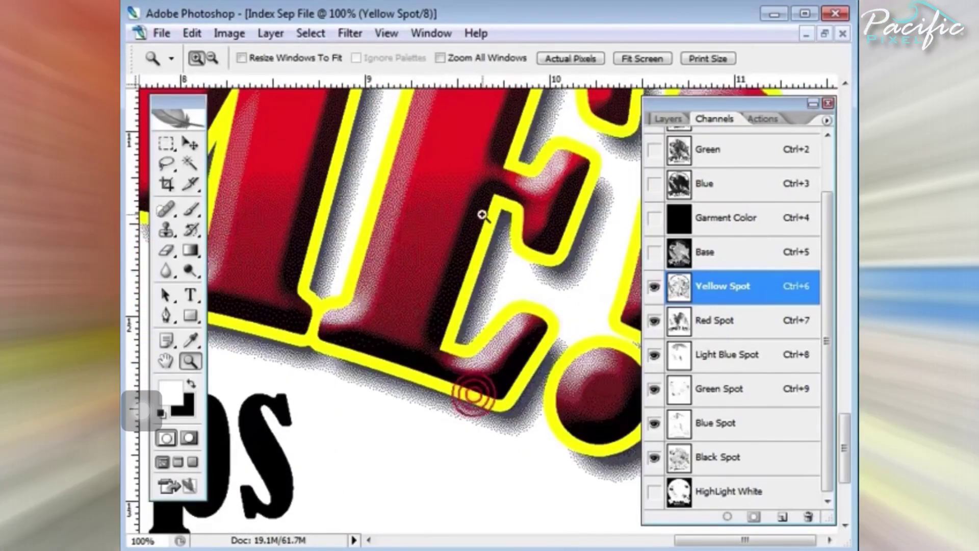
pyautogui.moveTo(558, 313); pyautogui.dragTo(520, 398)
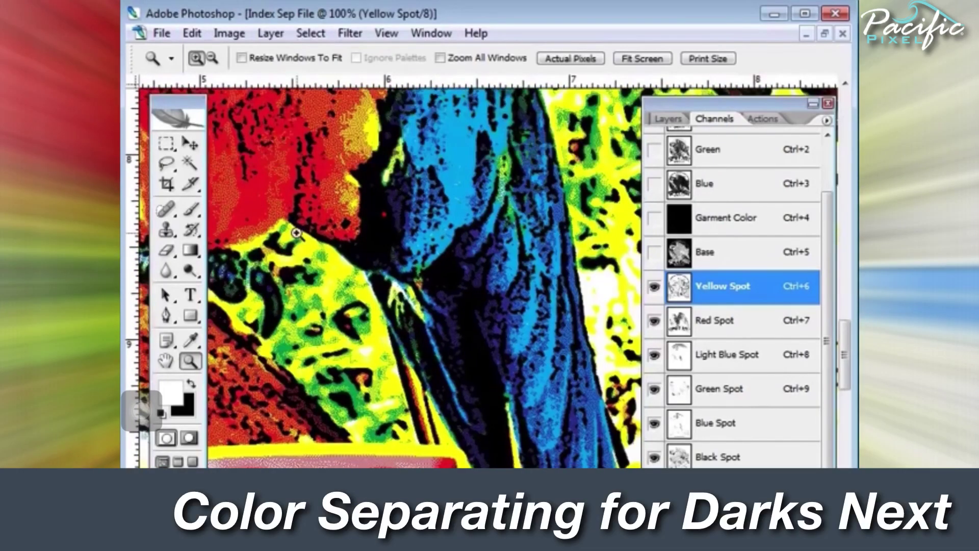
pyautogui.rightClick(340, 312)
pyautogui.click(356, 323)
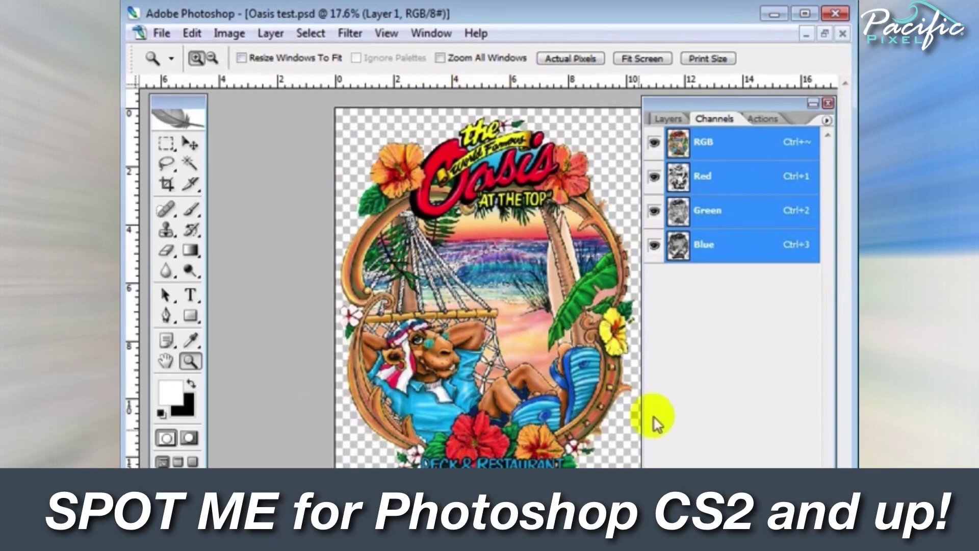
# Step: Run the 6 Color (green) + Base and Highlight simulated process action on Oasis test.psd and continue past its messages
pyautogui.click(678, 122)
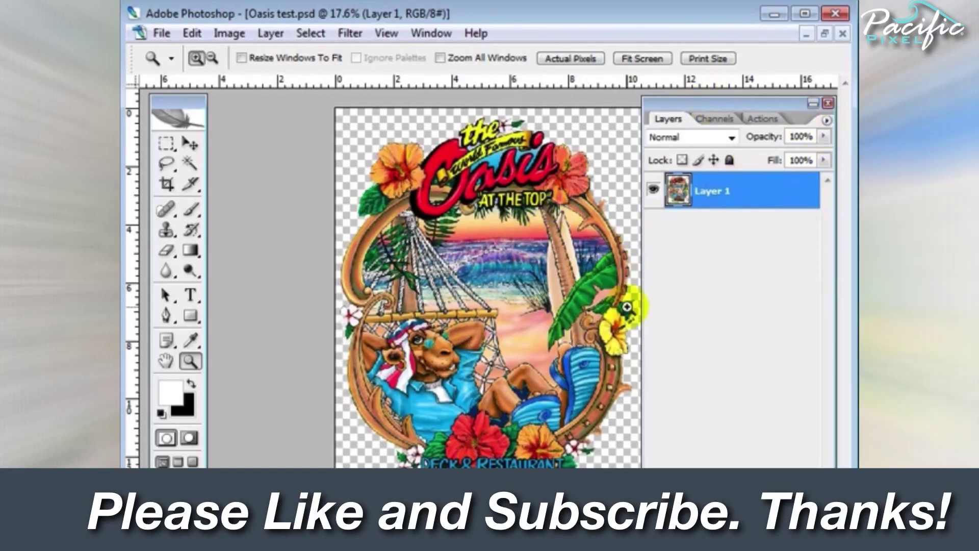
pyautogui.click(760, 119)
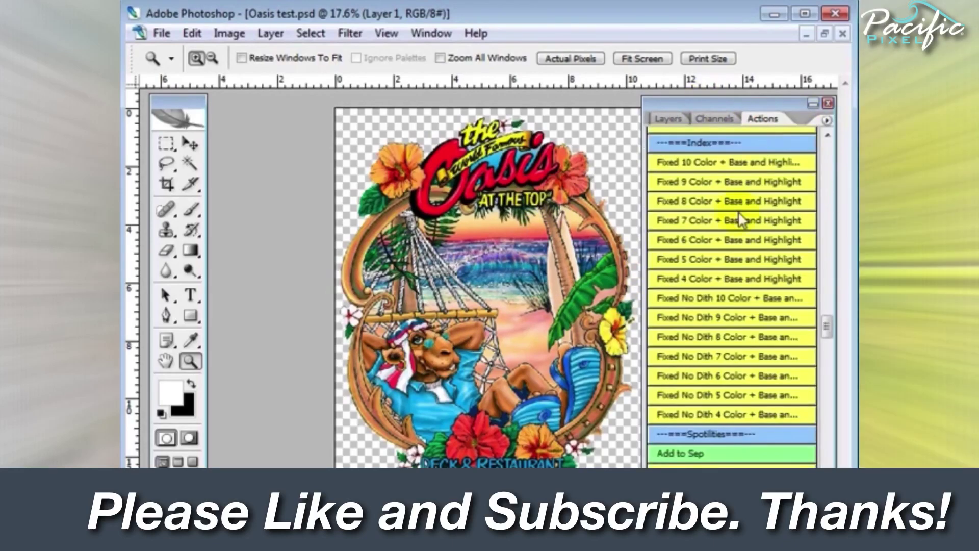
pyautogui.scroll(10, 734, 262)
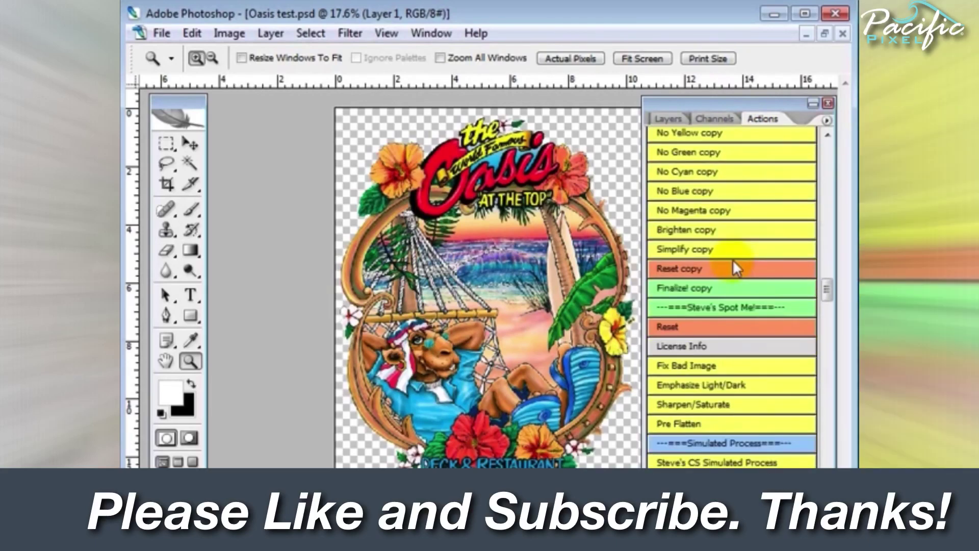
pyautogui.scroll(-2, 734, 260)
pyautogui.scroll(-4, 735, 263)
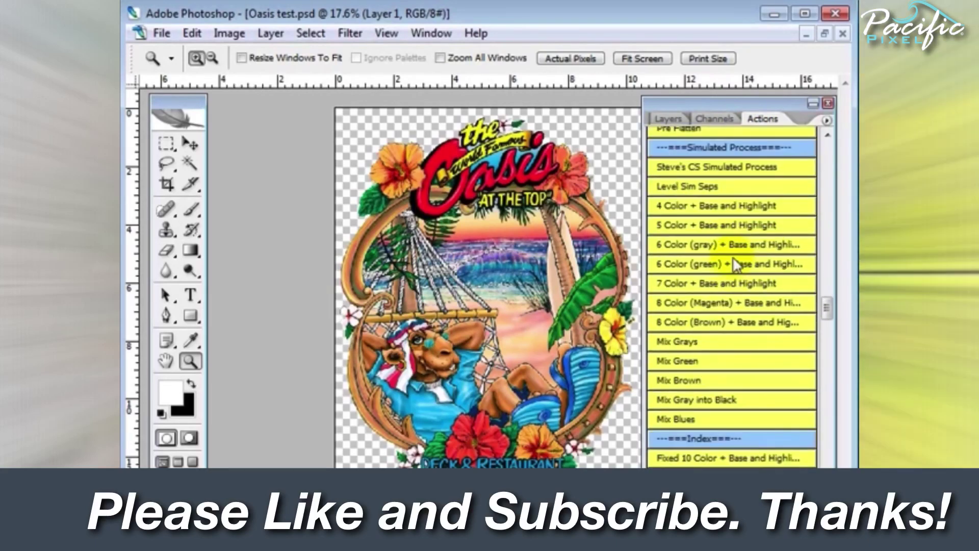
pyautogui.click(735, 264)
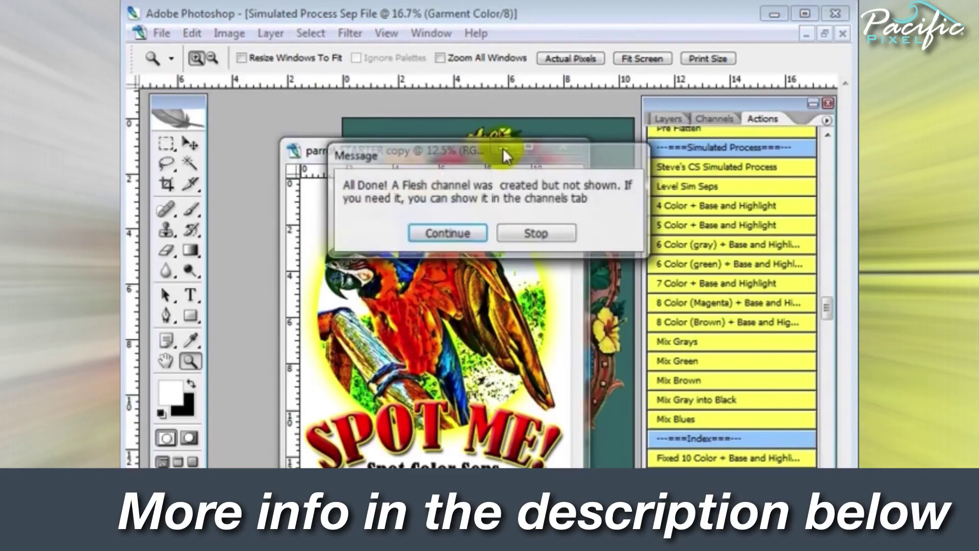
pyautogui.click(471, 234)
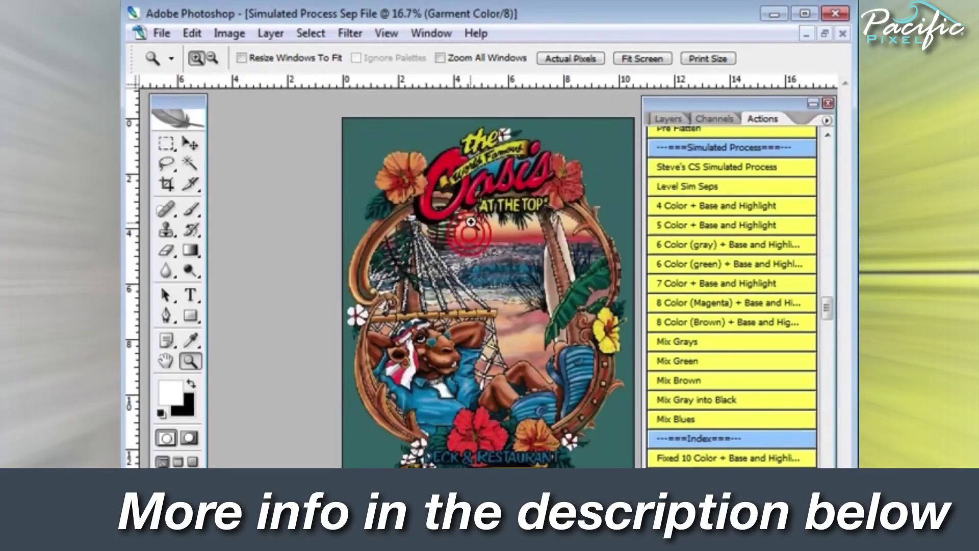
pyautogui.click(465, 402)
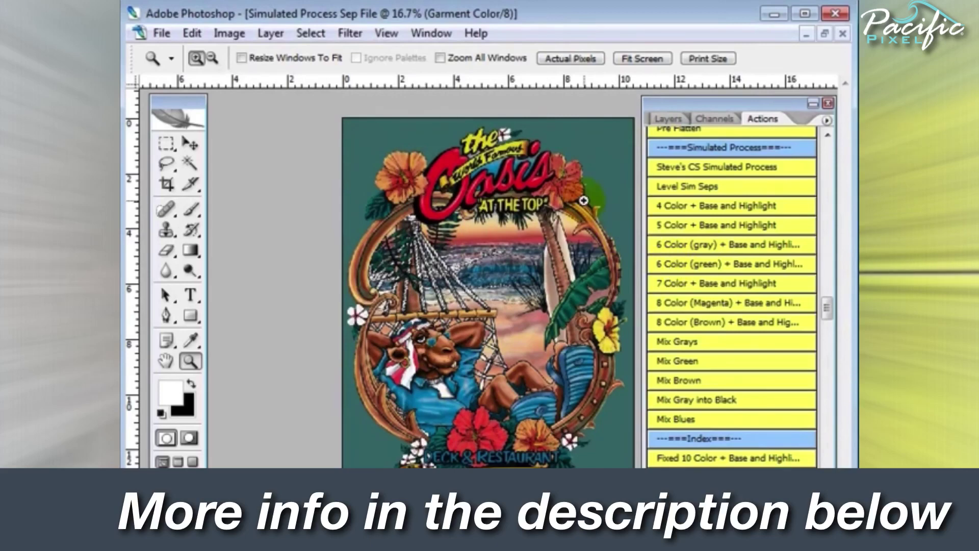
# Step: View the Oasis separation's Blue, Base, Yellow Spot, Red Spot and Light Blue Spot channels one at a time, returning to Base
pyautogui.click(713, 119)
pyautogui.click(726, 245)
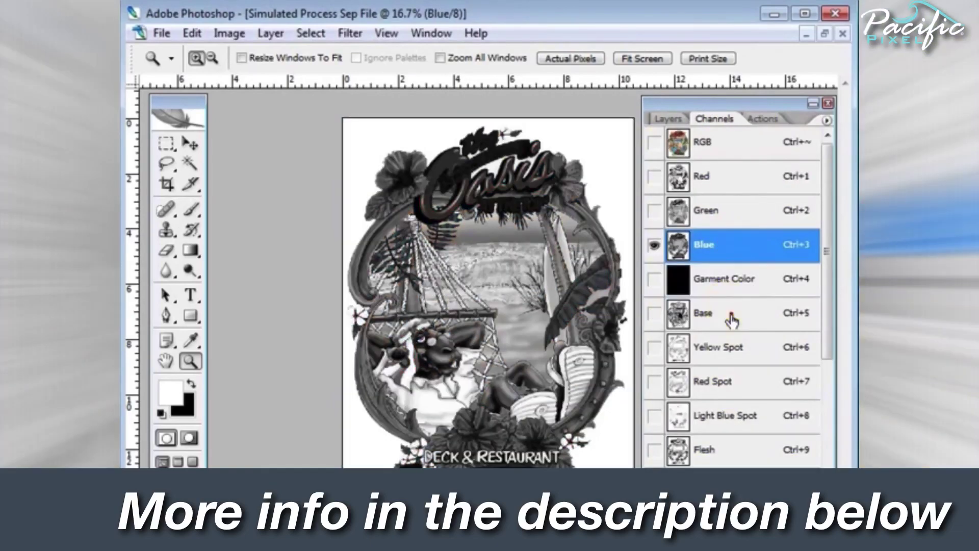
pyautogui.click(678, 312)
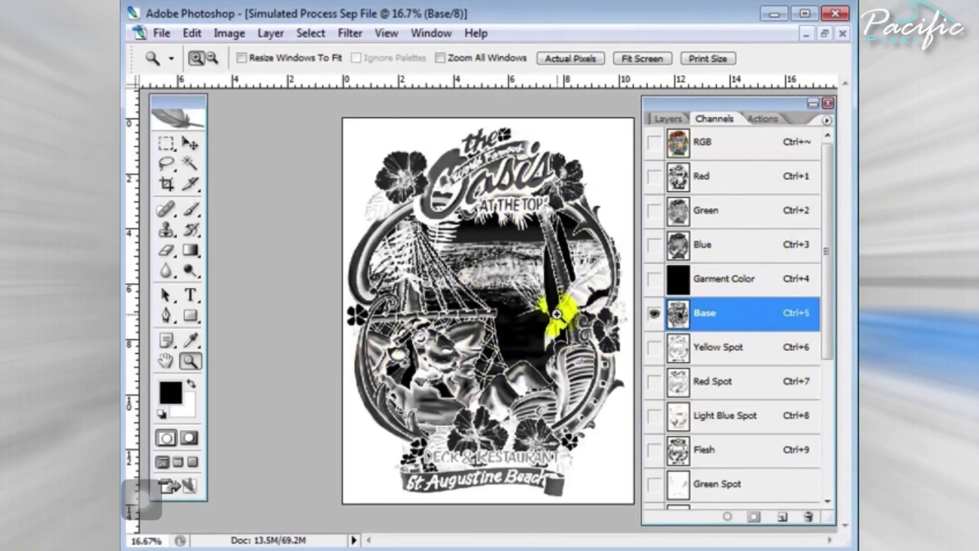
pyautogui.click(717, 351)
pyautogui.click(717, 381)
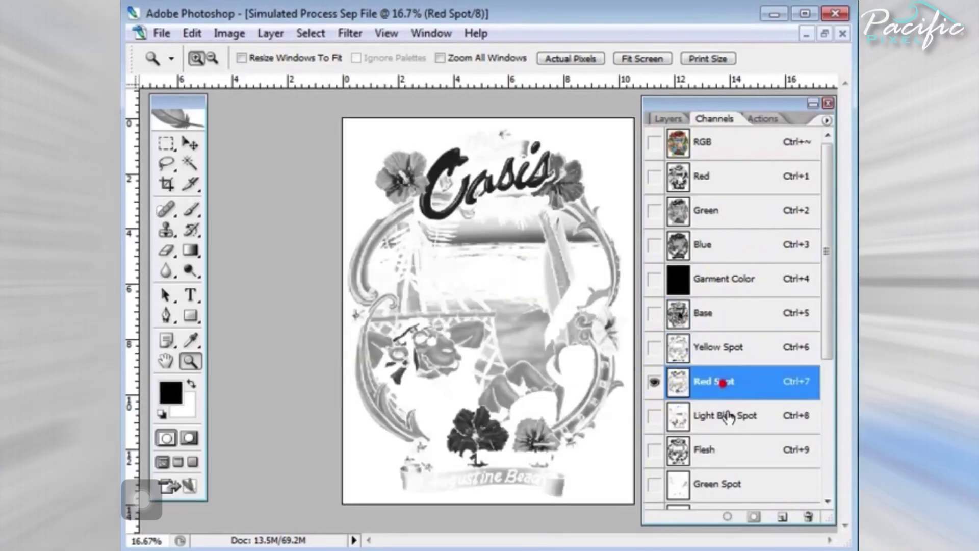
pyautogui.click(726, 415)
pyautogui.click(713, 313)
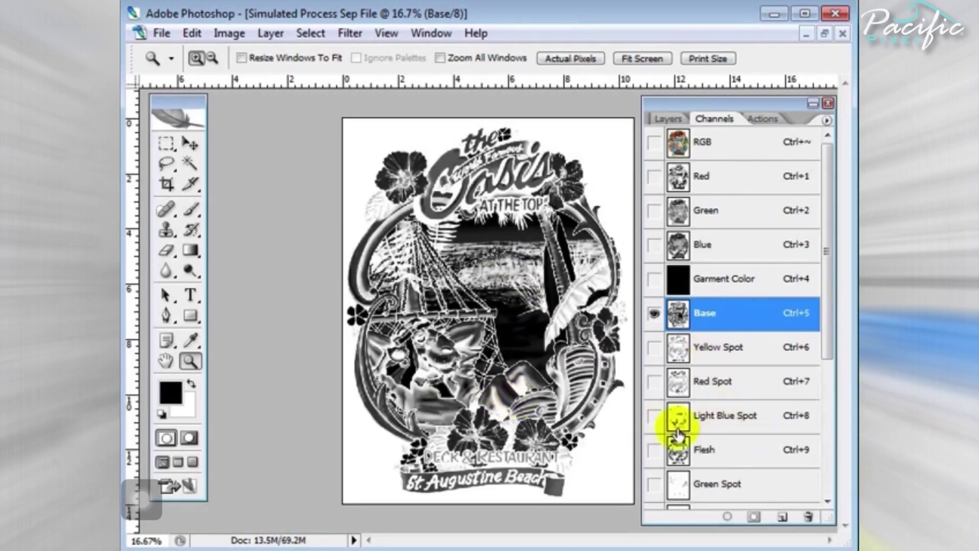
# Step: Show the Base, Yellow Spot, Red Spot, Light Blue Spot and Green Spot channels together over the Garment Color channel
pyautogui.click(691, 278)
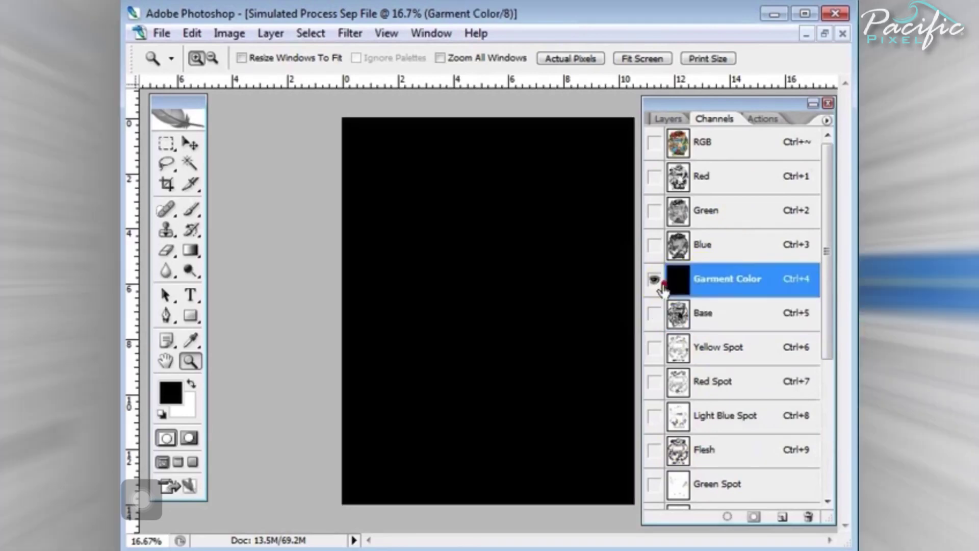
pyautogui.click(657, 316)
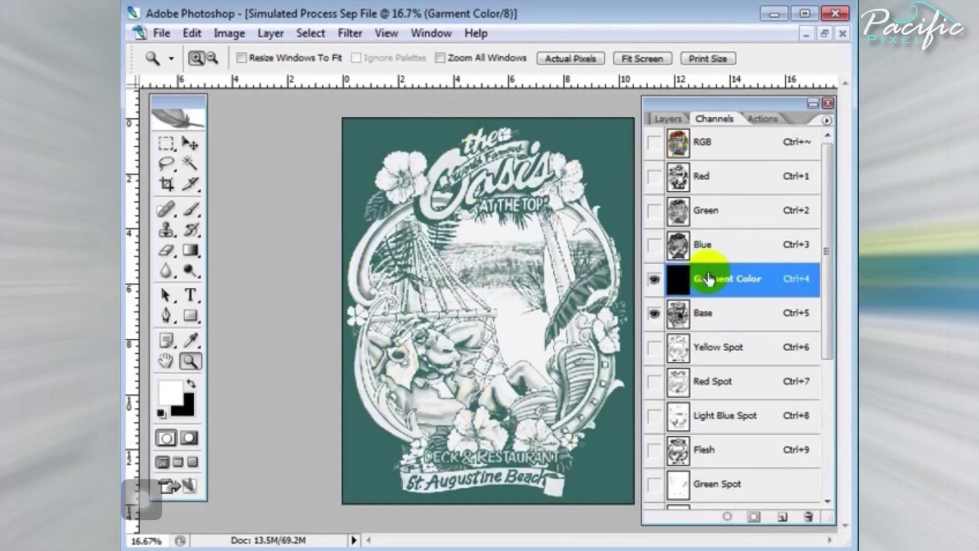
pyautogui.click(654, 348)
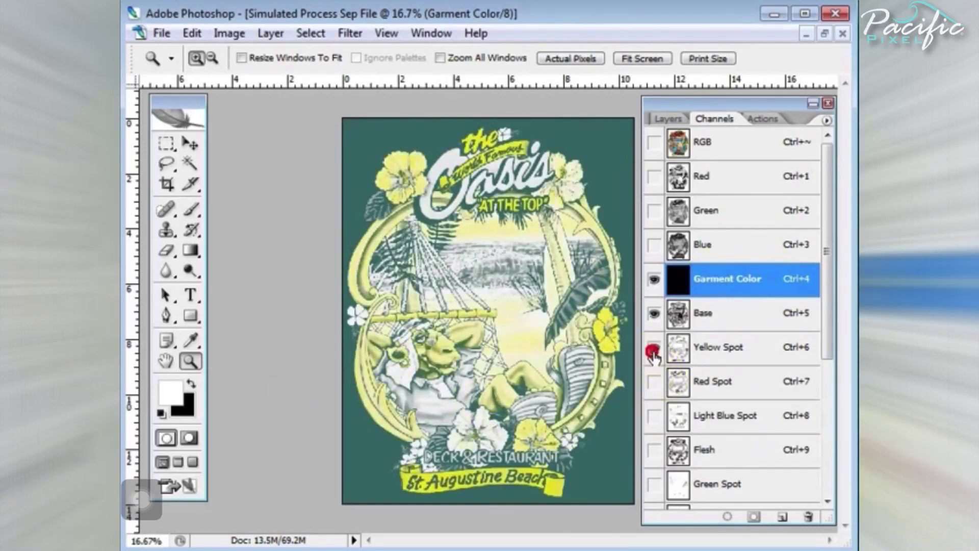
pyautogui.click(654, 381)
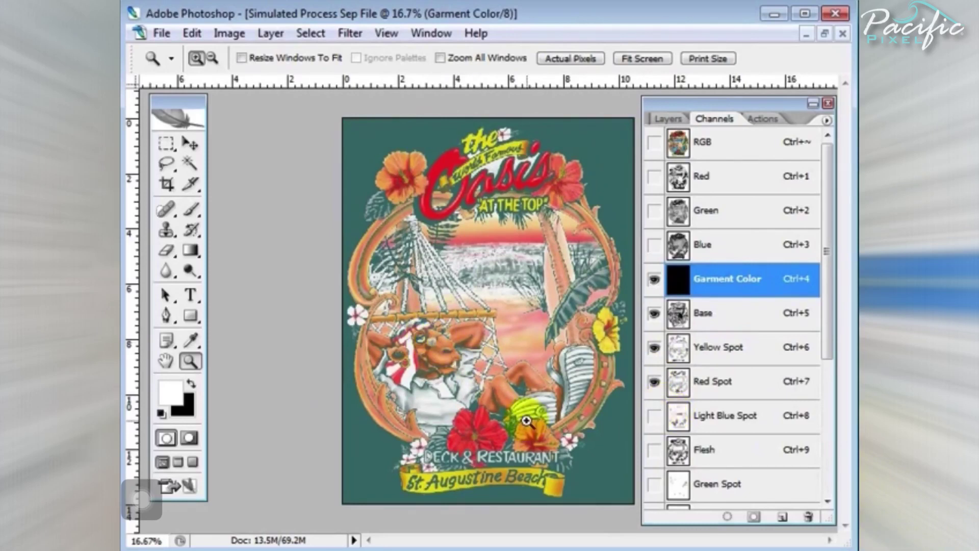
pyautogui.click(655, 416)
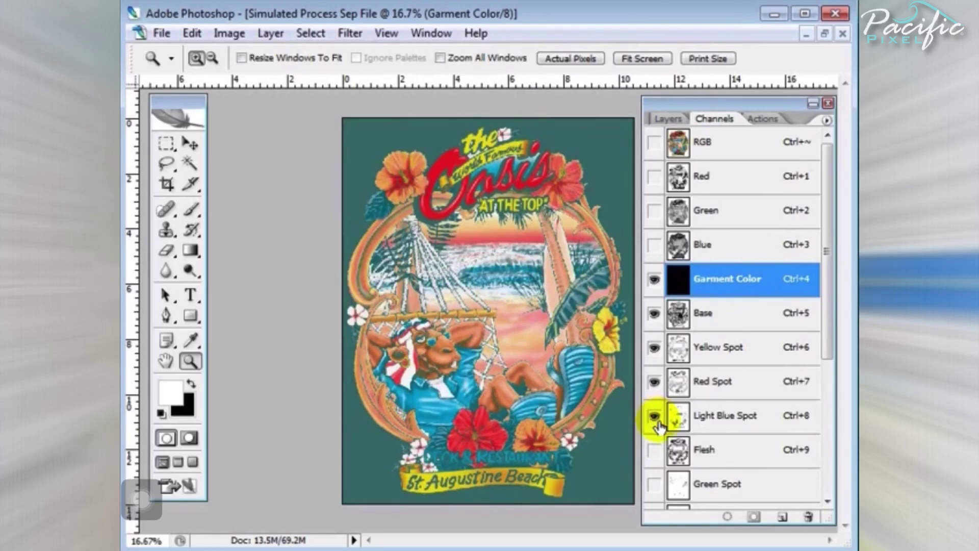
pyautogui.scroll(-3, 658, 426)
pyautogui.click(654, 348)
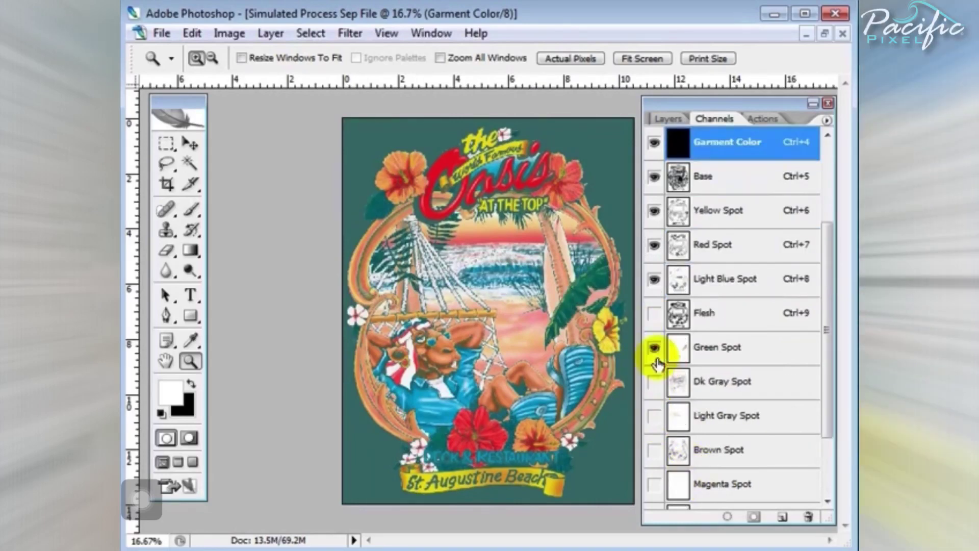
# Step: Preview the Dk Gray Spot and Brown Spot channels in the composite, leaving both hidden
pyautogui.click(654, 382)
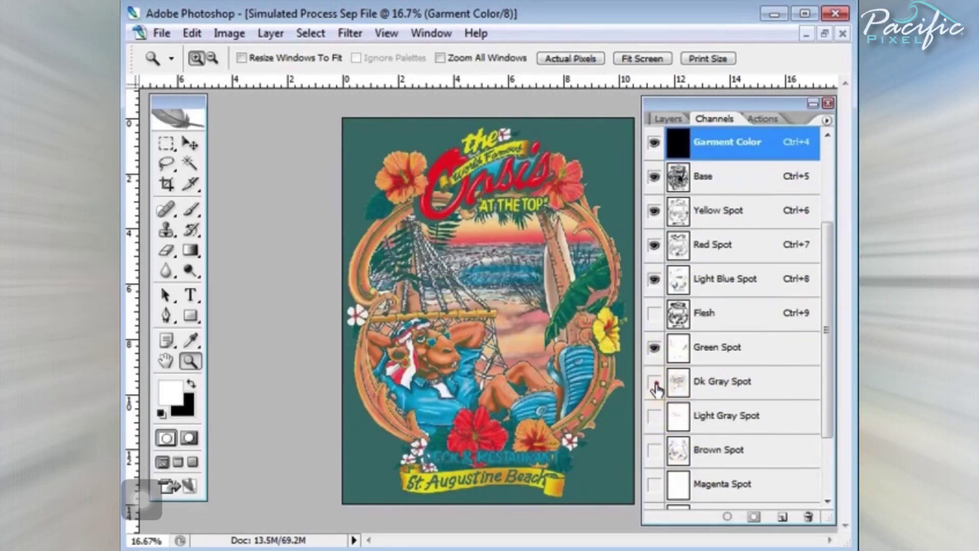
pyautogui.click(655, 382)
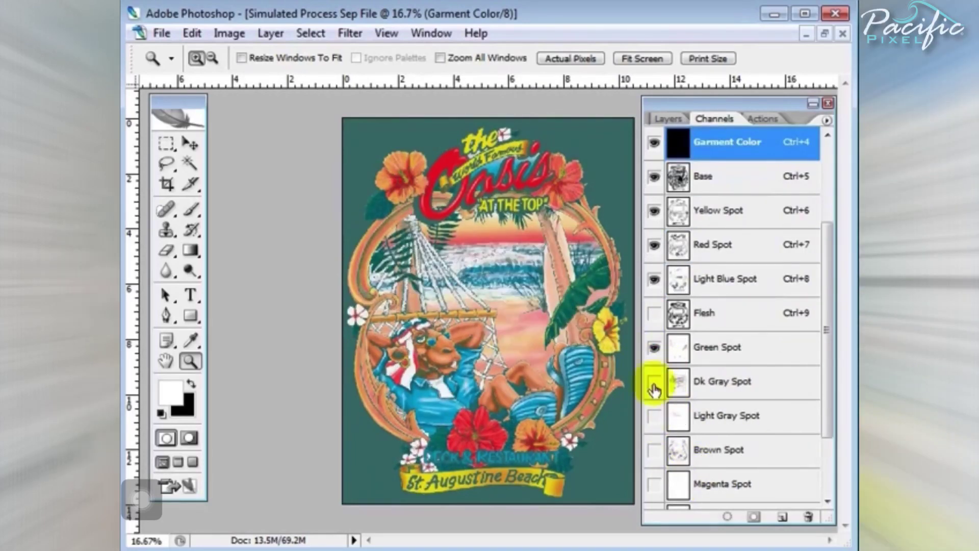
pyautogui.click(654, 451)
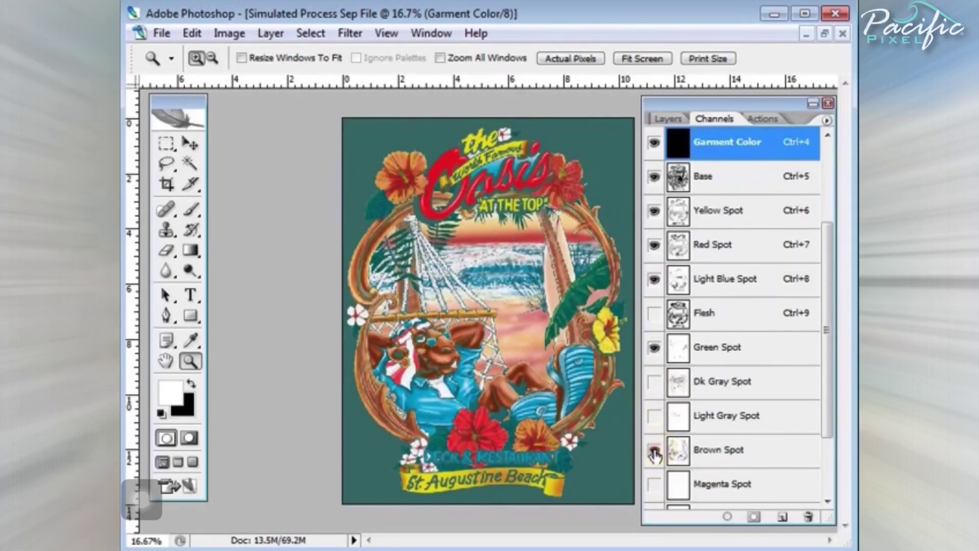
pyautogui.click(655, 451)
pyautogui.click(655, 451)
pyautogui.click(655, 451)
# Step: Add the Blue Spot and Black Spot channels to the visible Oasis composite
pyautogui.scroll(-3, 658, 449)
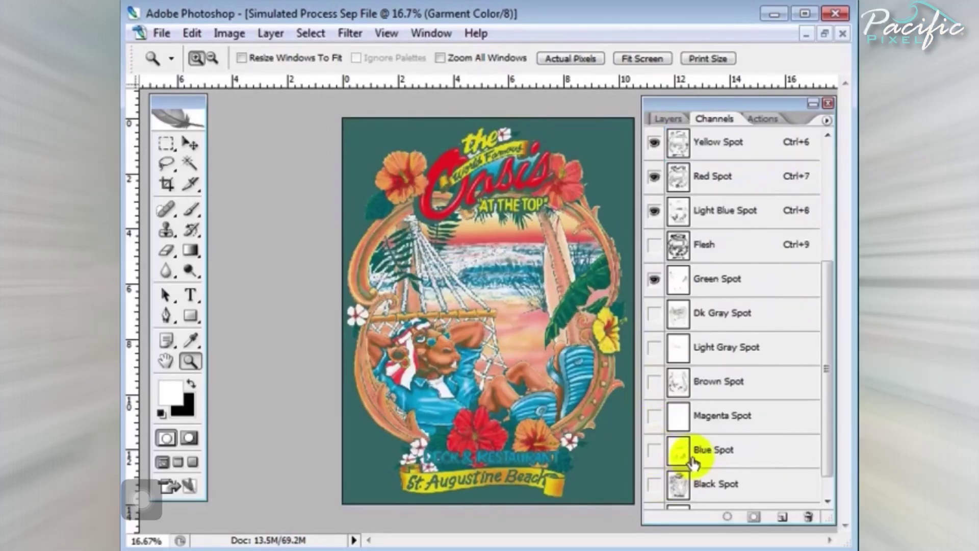
pyautogui.click(654, 423)
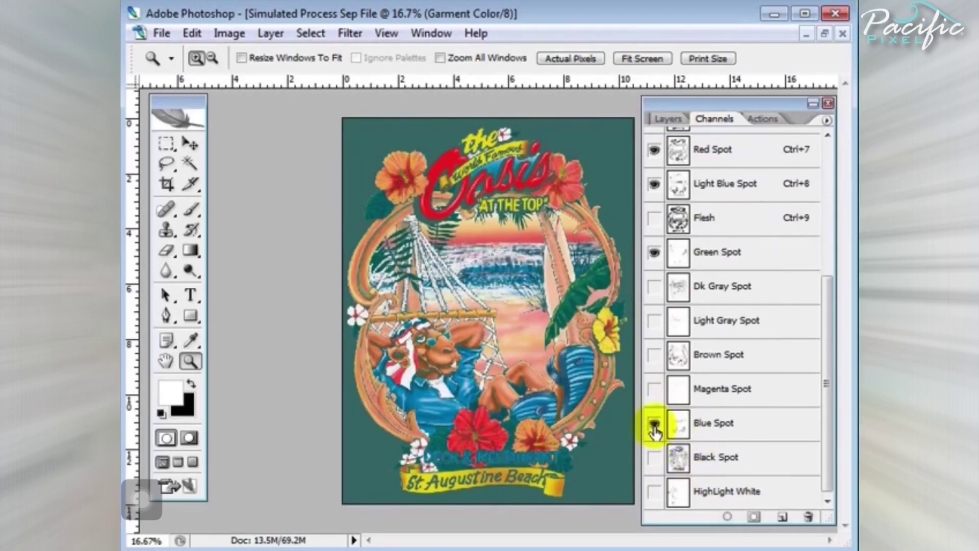
pyautogui.click(655, 458)
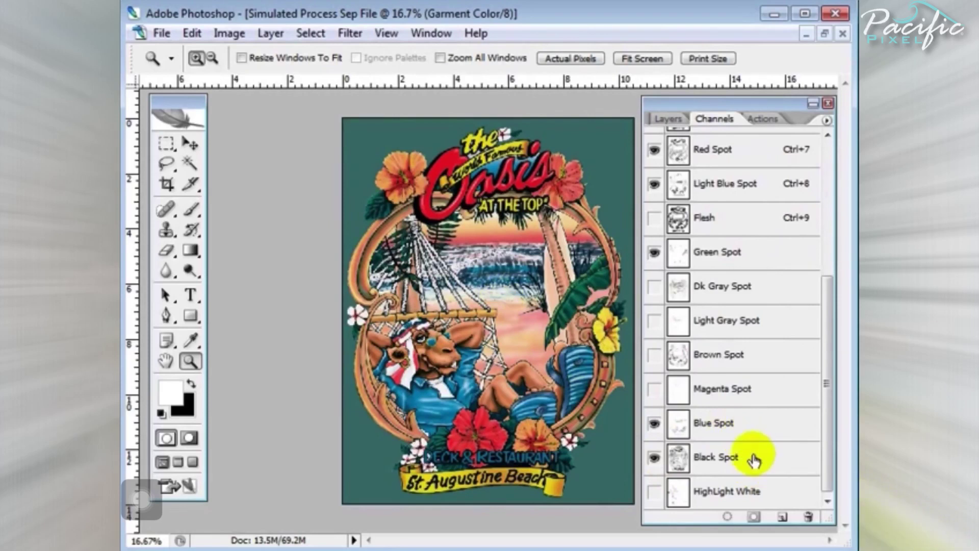
# Step: Add the HighLight White channel to the visible Oasis composite and make the Base channel active
pyautogui.click(730, 158)
pyautogui.scroll(3, 798, 323)
pyautogui.click(767, 351)
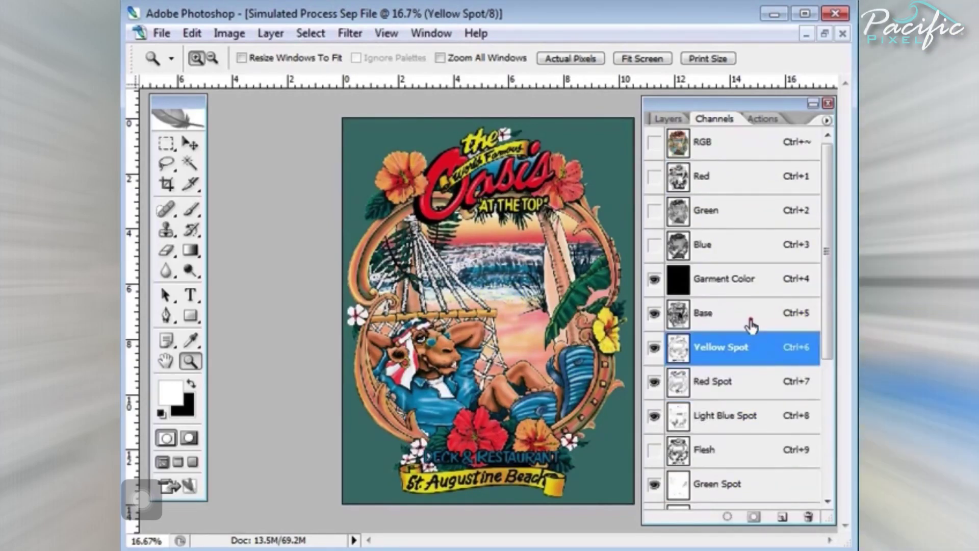
pyautogui.click(752, 321)
pyautogui.scroll(-4, 704, 288)
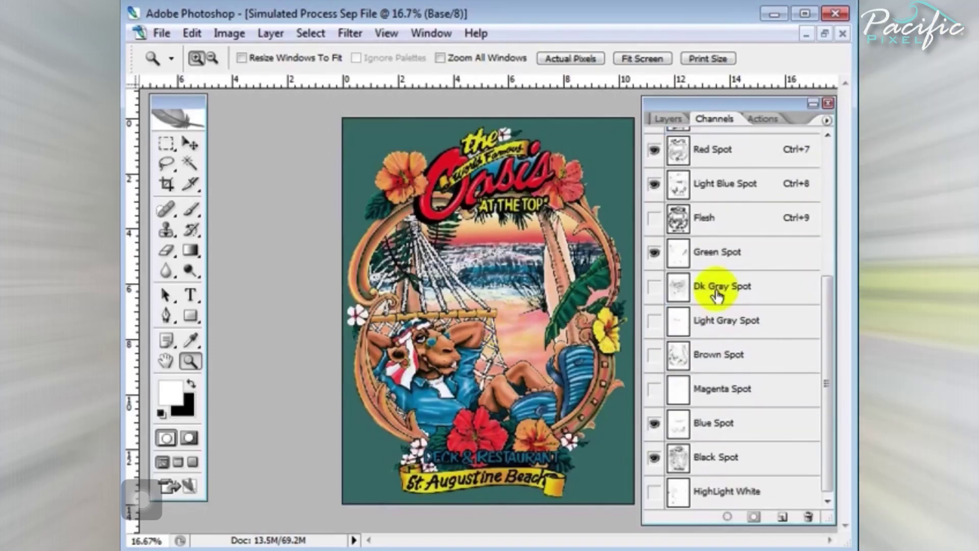
pyautogui.click(655, 492)
pyautogui.click(655, 492)
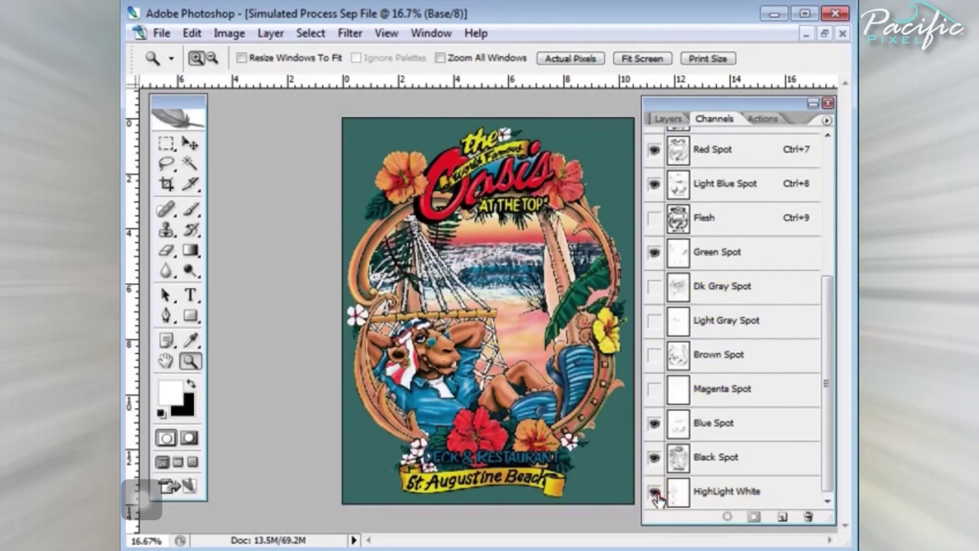
pyautogui.click(655, 493)
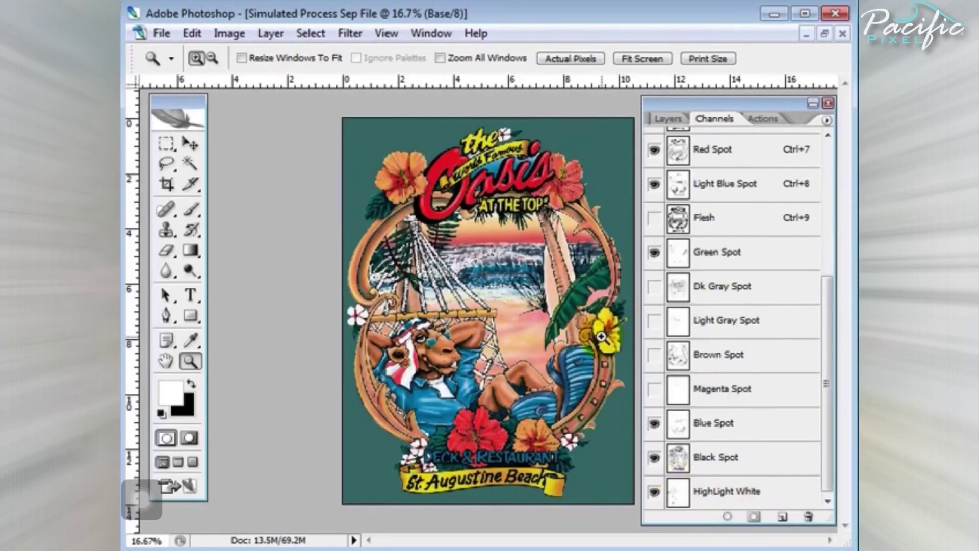
pyautogui.scroll(3, 717, 439)
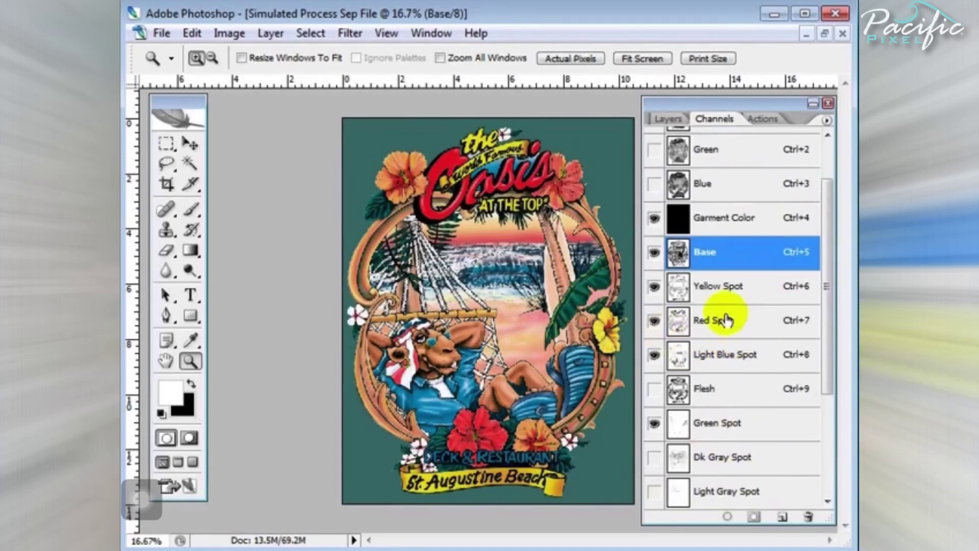
pyautogui.click(799, 268)
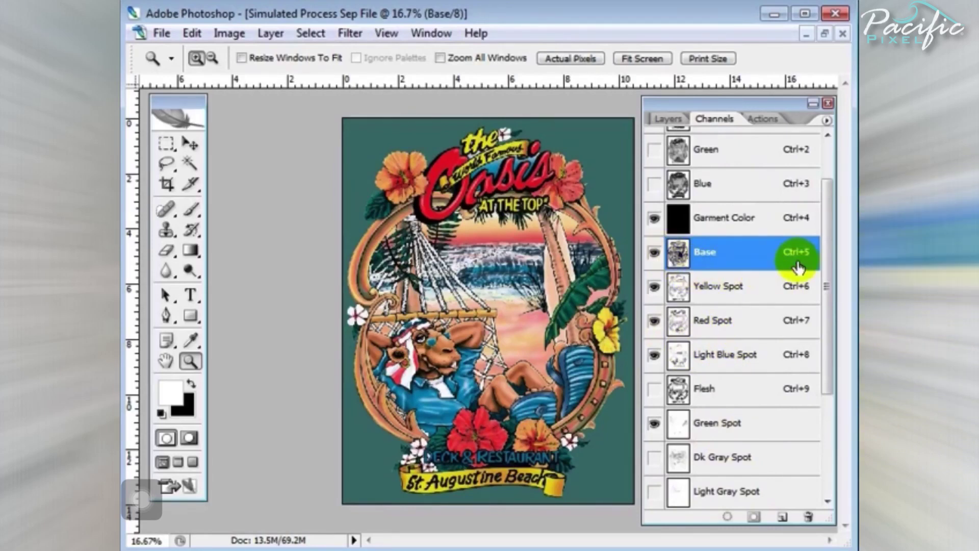
# Step: Run the simulated process action 4 Color + Base and Highlight on the Oasis separation
pyautogui.click(763, 119)
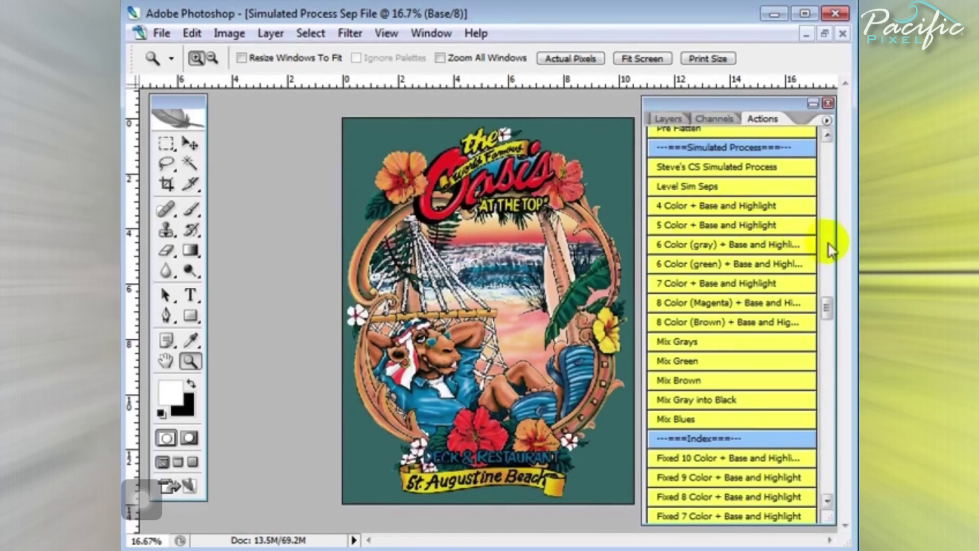
pyautogui.click(707, 206)
pyautogui.click(497, 255)
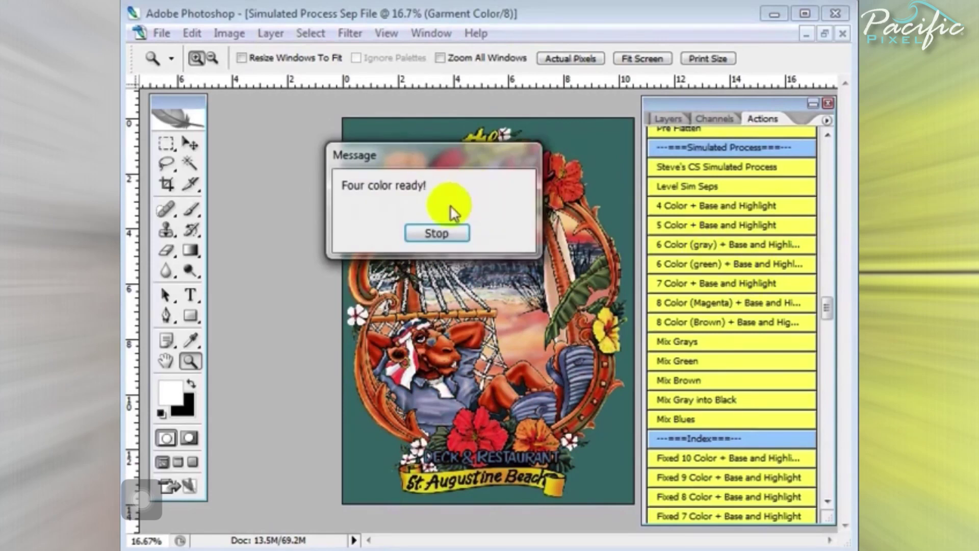
pyautogui.click(437, 233)
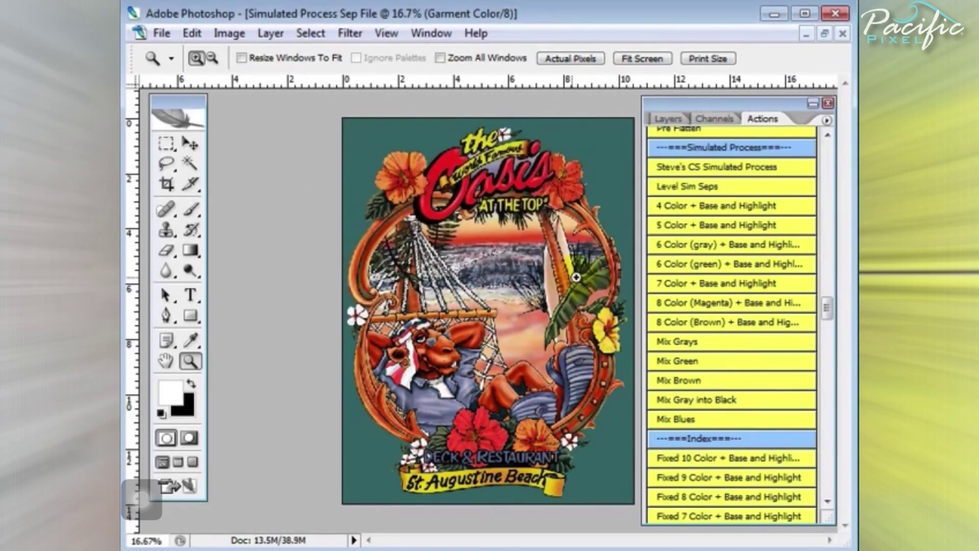
# Step: Zoom in on the palm leaf and inspect the four-color separation, making Base active and viewing the Blue channel alone
pyautogui.click(584, 318)
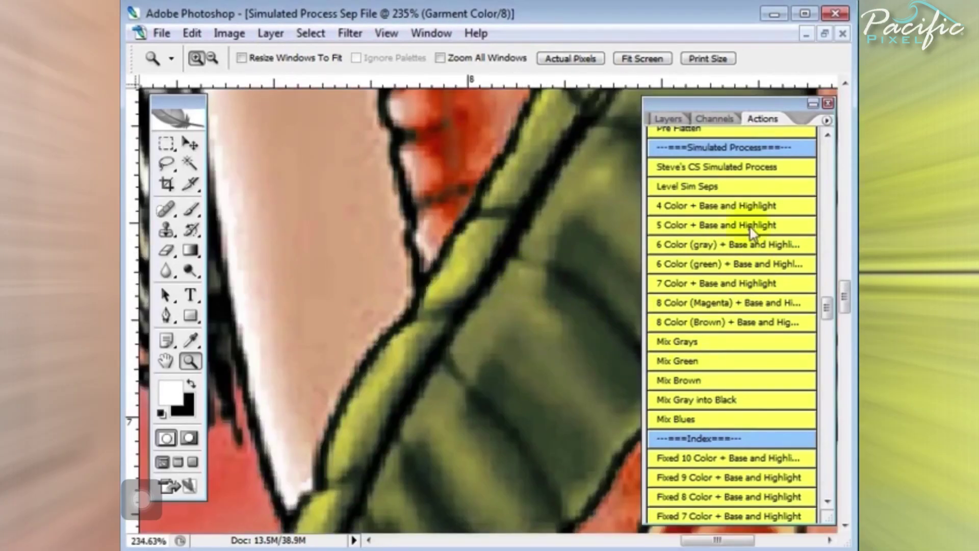
pyautogui.click(713, 116)
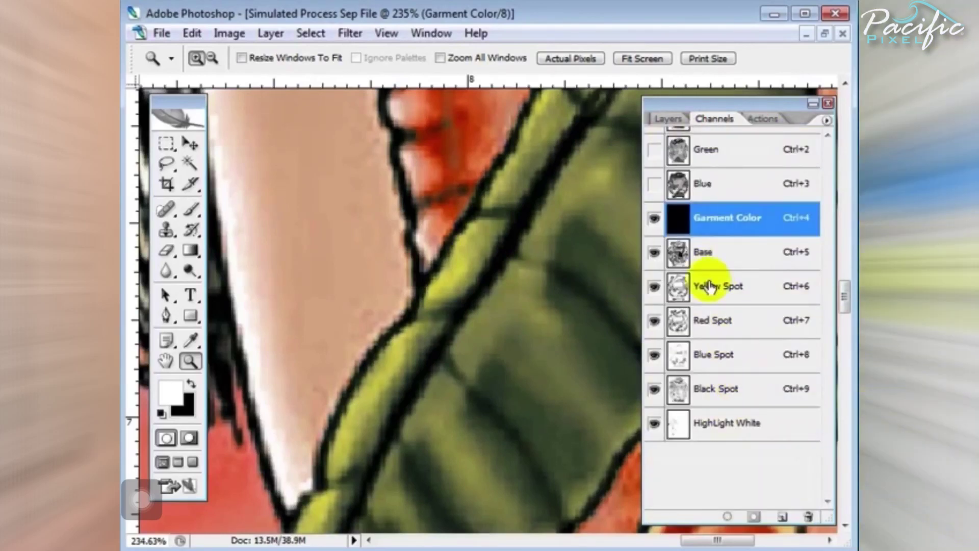
pyautogui.click(719, 255)
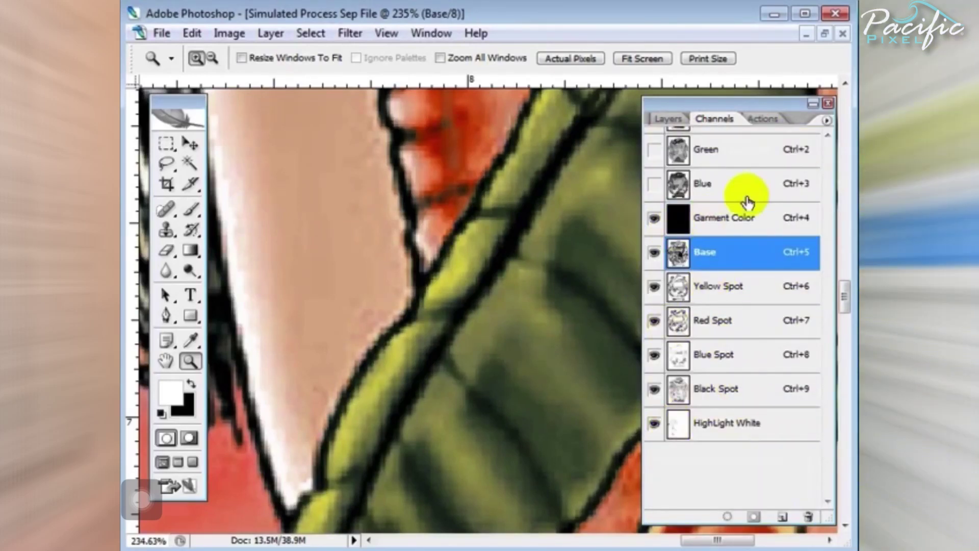
pyautogui.click(721, 253)
pyautogui.click(740, 263)
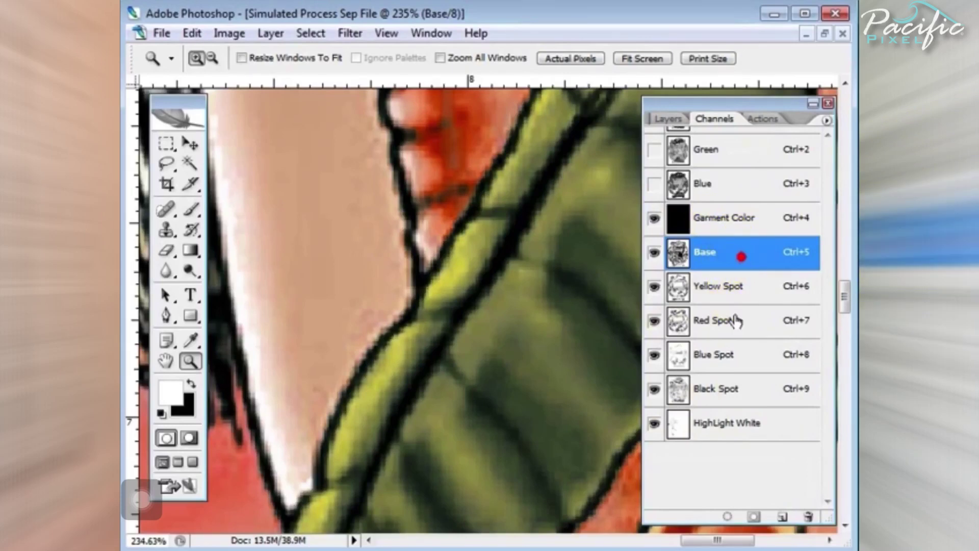
pyautogui.click(731, 266)
pyautogui.click(723, 178)
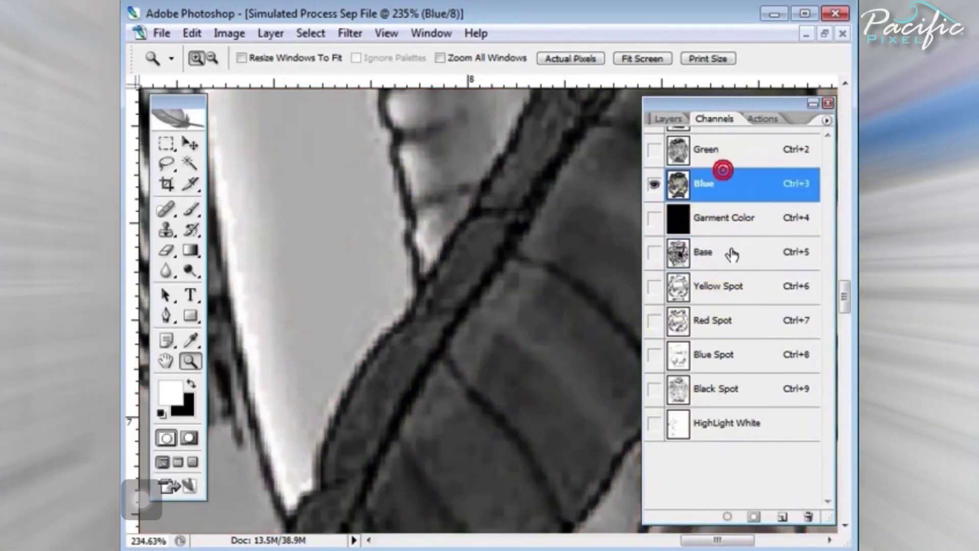
# Step: Show only the Base, Garment Color and Yellow Spot channels together, with the whole Oasis design in view
pyautogui.click(689, 258)
pyautogui.click(654, 218)
pyautogui.click(655, 286)
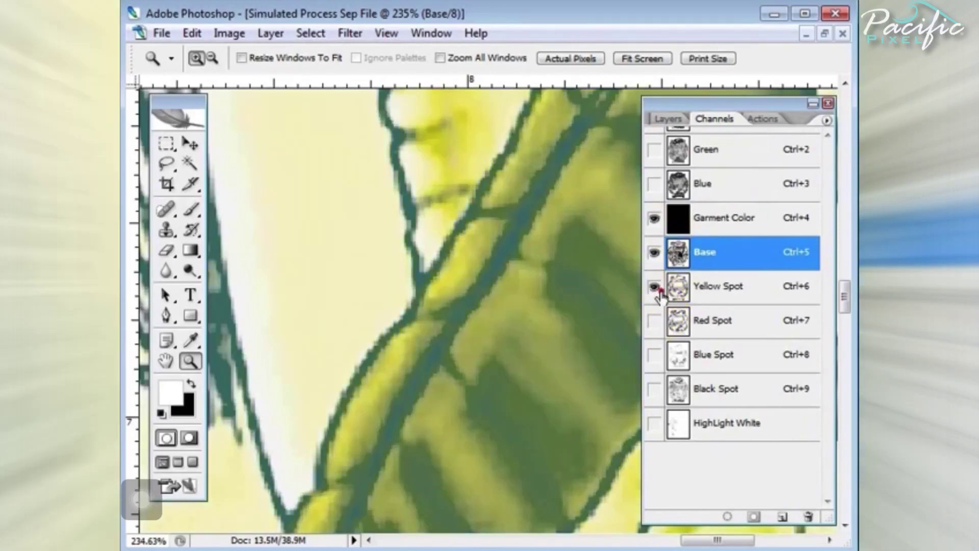
pyautogui.rightClick(537, 265)
pyautogui.click(594, 276)
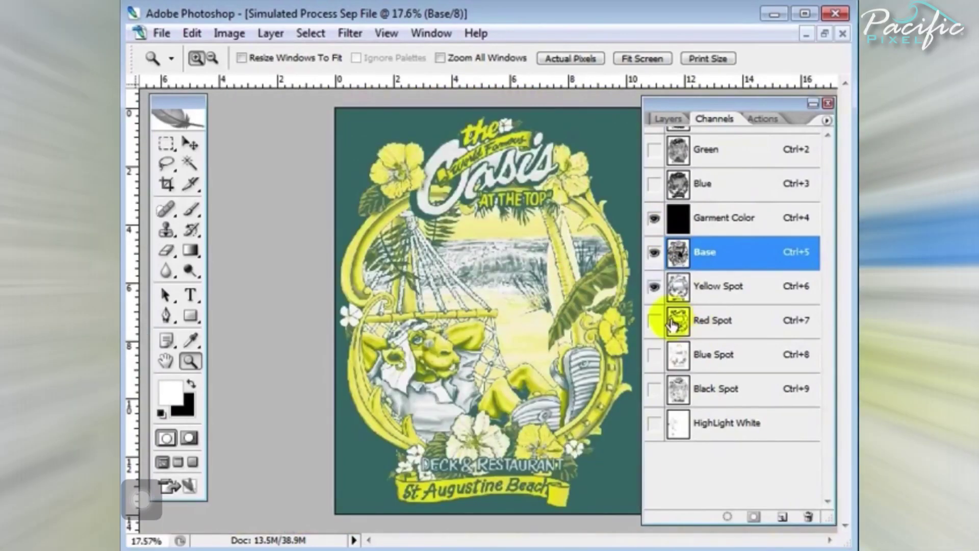
# Step: Add the Red Spot, Blue Spot, Black Spot and HighLight White channels to the visible composite
pyautogui.click(655, 321)
pyautogui.click(654, 354)
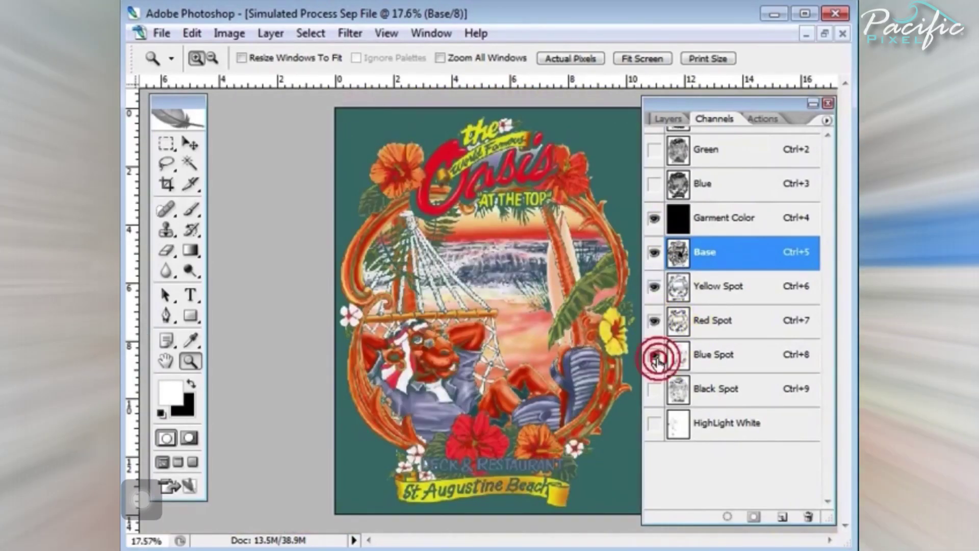
pyautogui.click(654, 389)
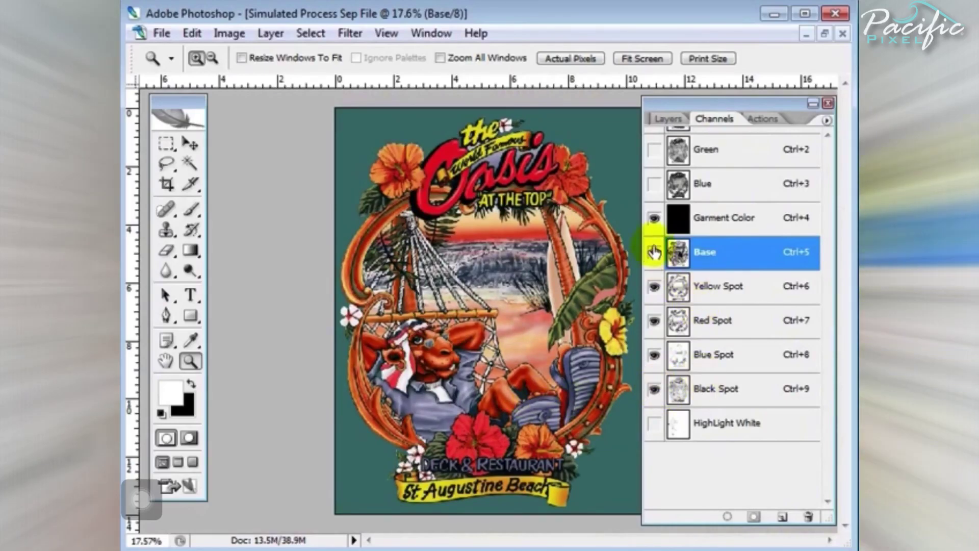
pyautogui.click(722, 263)
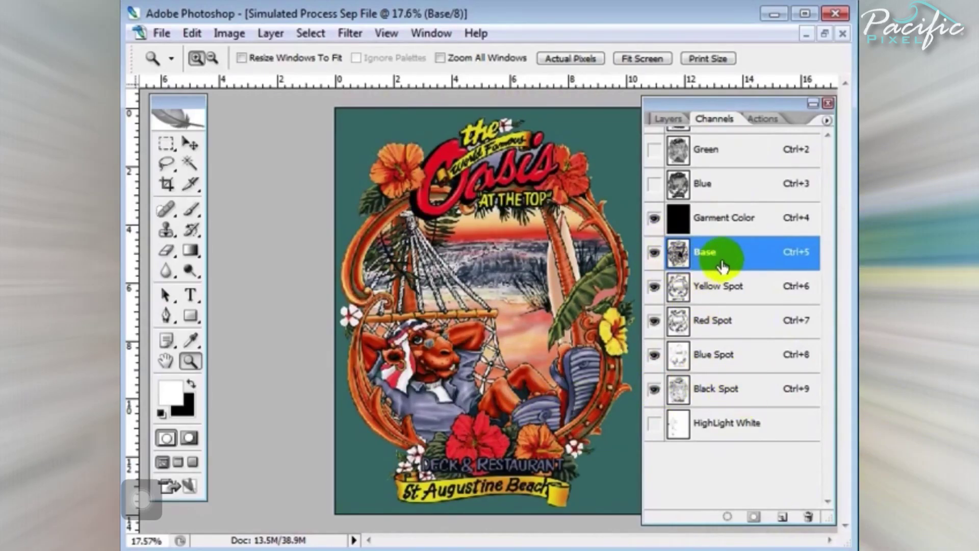
pyautogui.click(655, 427)
pyautogui.click(654, 427)
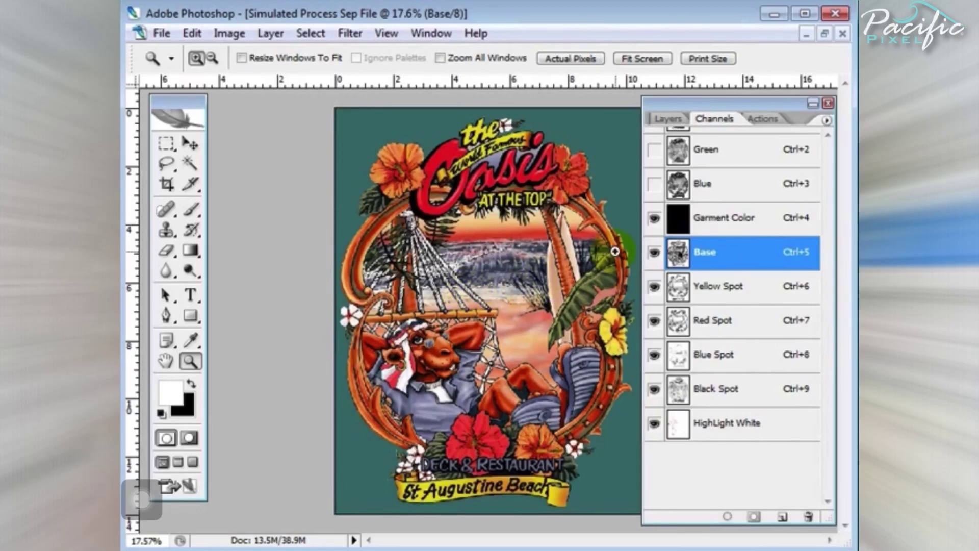
# Step: Change the Garment Color channel's display color to dark navy blue
pyautogui.doubleClick(679, 218)
pyautogui.click(669, 298)
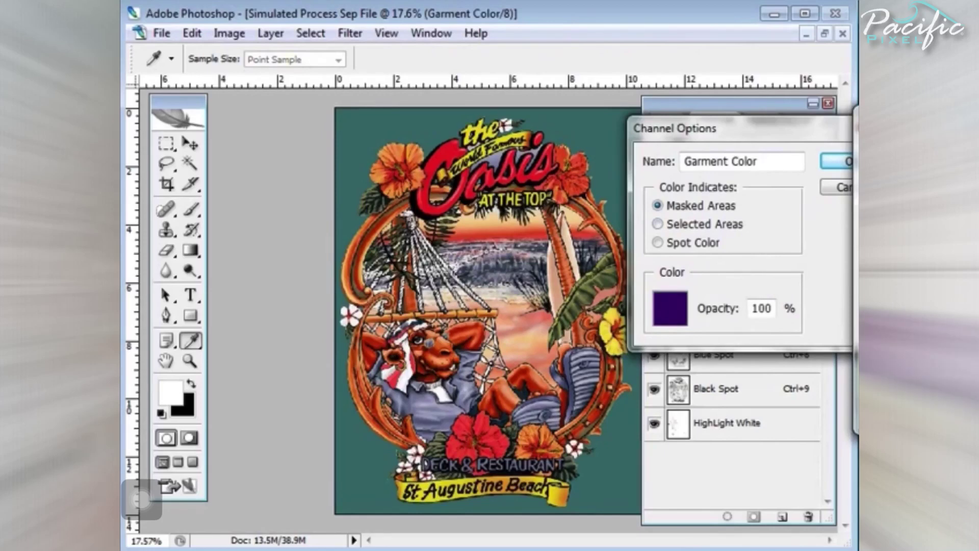
pyautogui.press('Return')
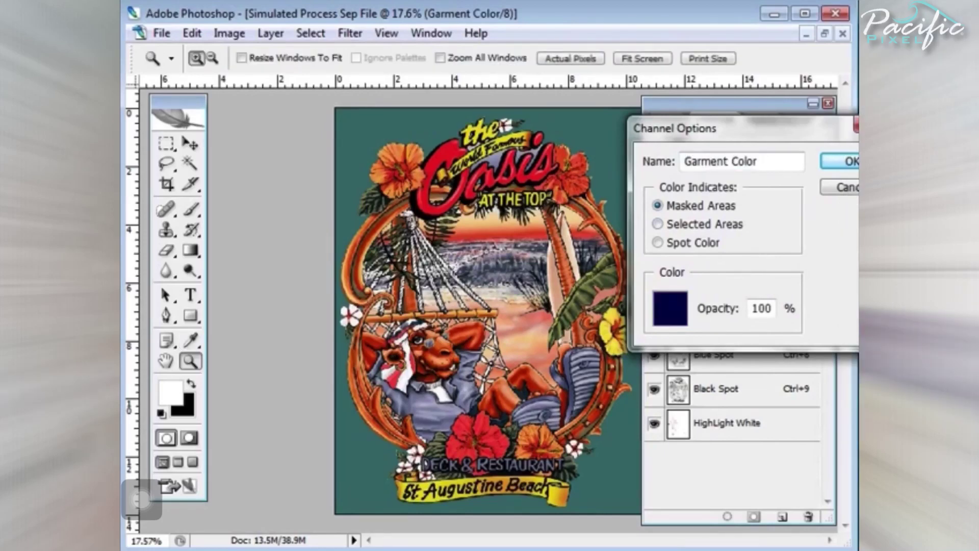
pyautogui.click(846, 162)
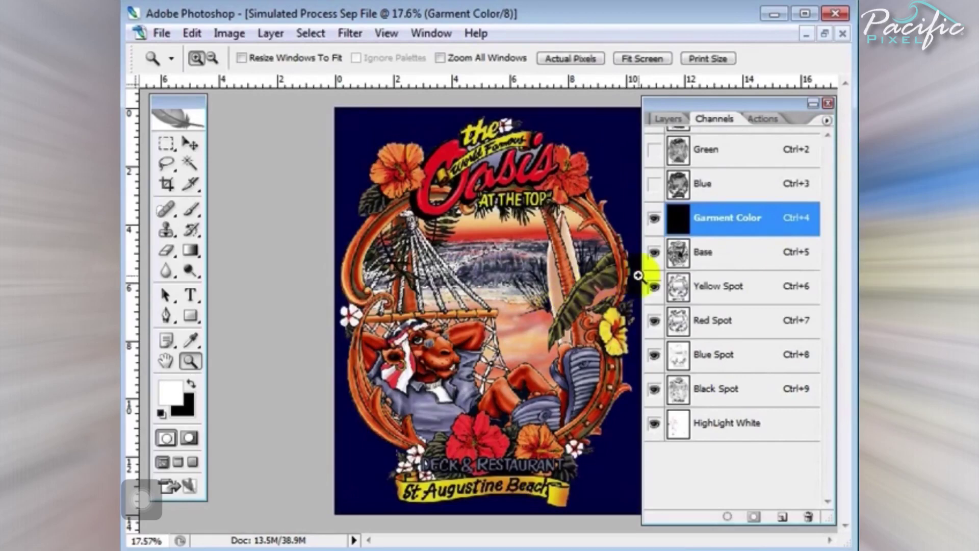
# Step: Set the Garment Color channel's display color to black and rename the channel Black
pyautogui.doubleClick(676, 215)
pyautogui.click(681, 314)
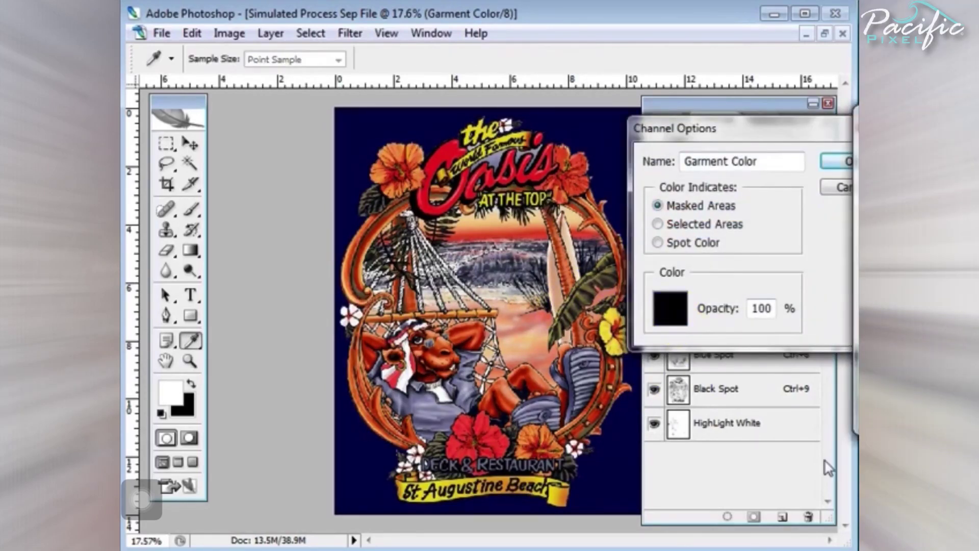
pyautogui.press('Return')
pyautogui.write('Black')
pyautogui.click(844, 162)
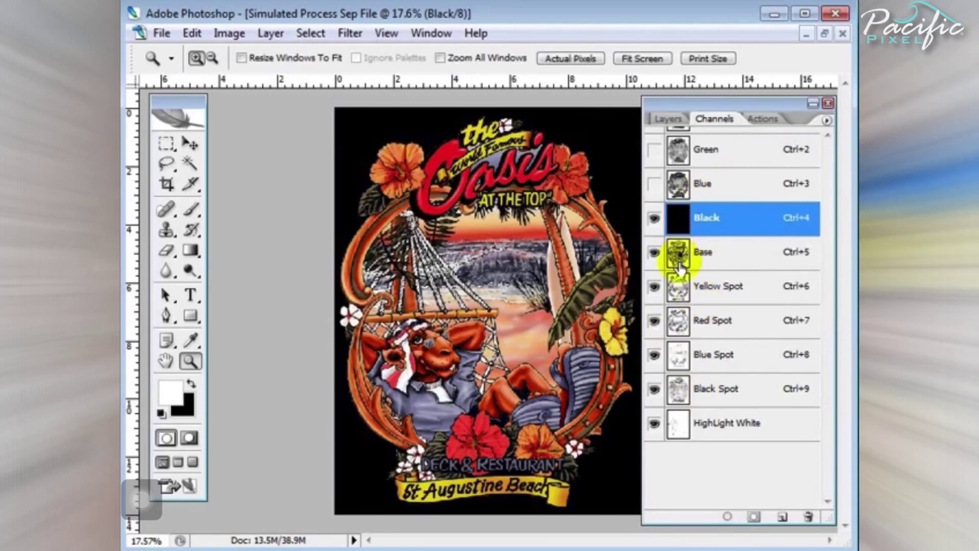
# Step: Examine the camel's face at actual pixels and make the Red Spot channel active
pyautogui.rightClick(499, 309)
pyautogui.click(541, 339)
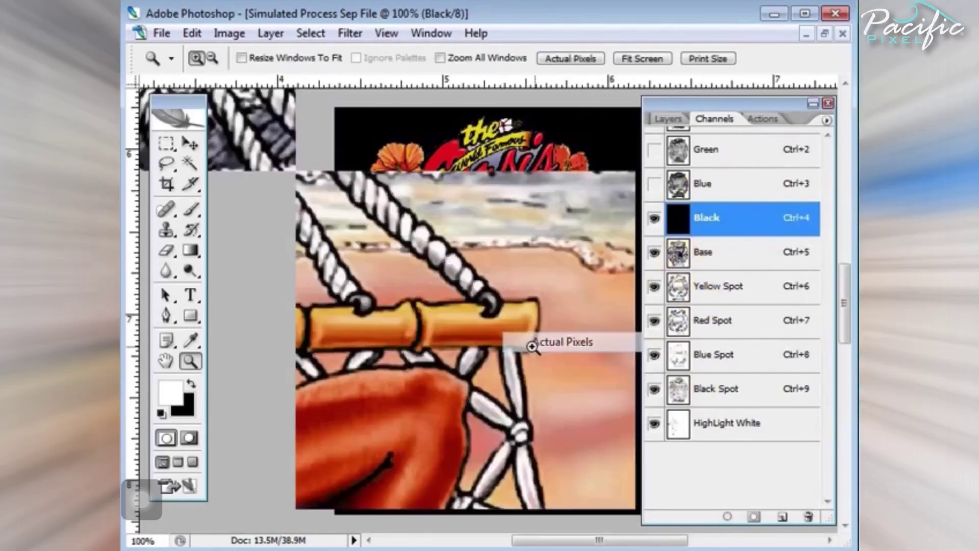
pyautogui.moveTo(419, 323); pyautogui.dragTo(440, 208)
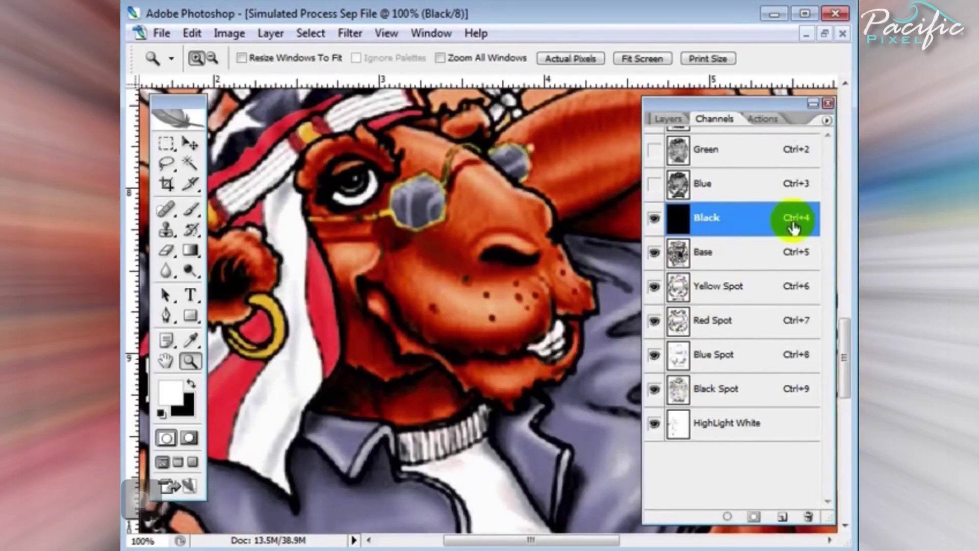
pyautogui.click(749, 320)
pyautogui.click(764, 300)
pyautogui.click(769, 320)
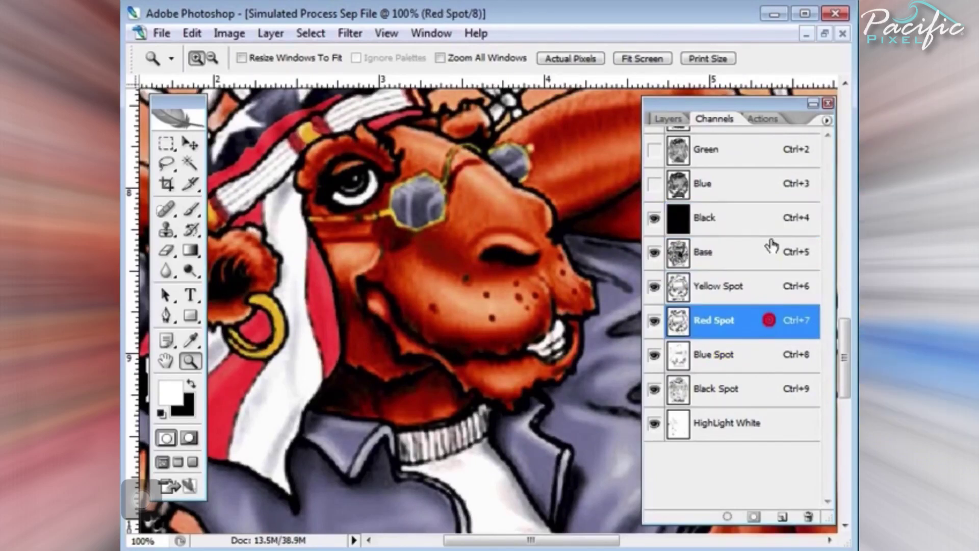
# Step: Run the More Red in Base action on the separation, continuing past every unavailable channel
pyautogui.click(764, 119)
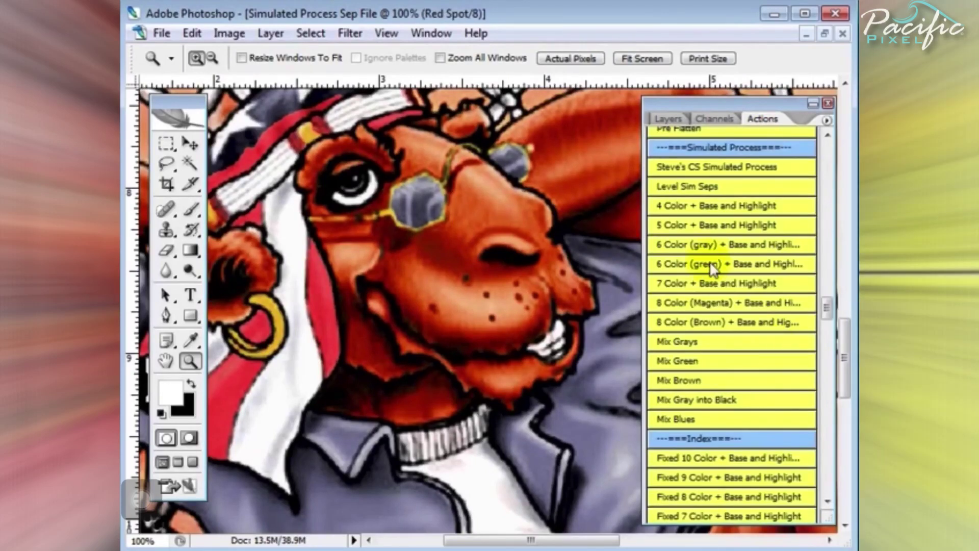
pyautogui.scroll(-8, 765, 413)
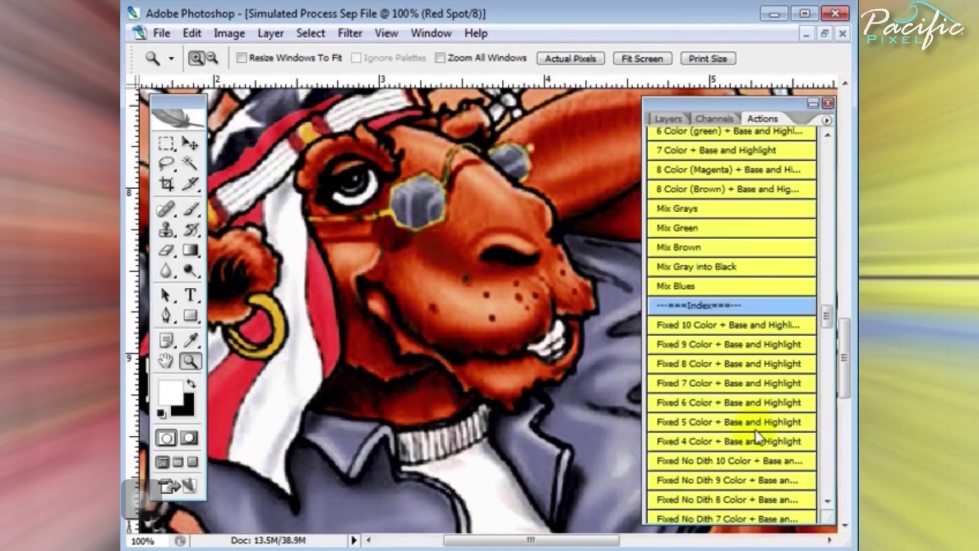
pyautogui.scroll(-4, 770, 421)
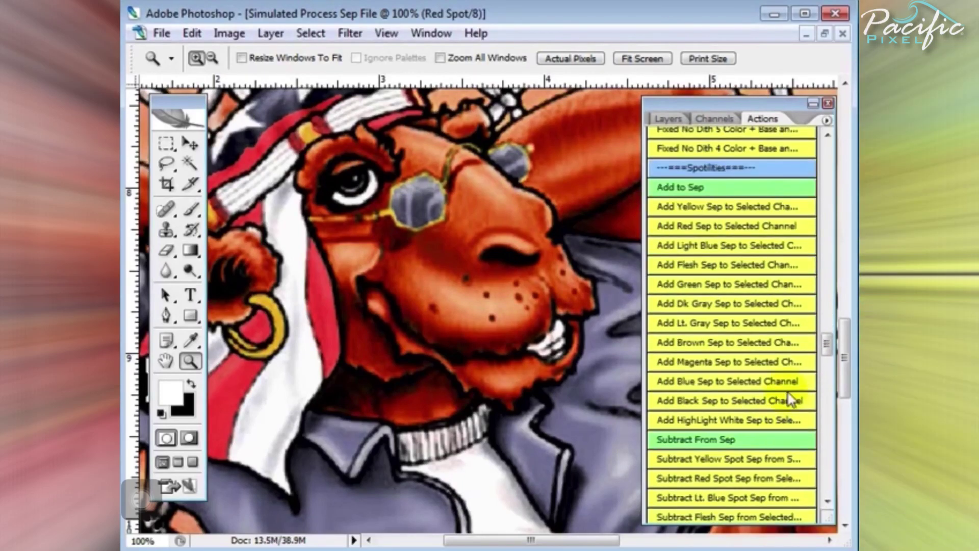
pyautogui.scroll(-6, 716, 250)
pyautogui.scroll(-6, 722, 280)
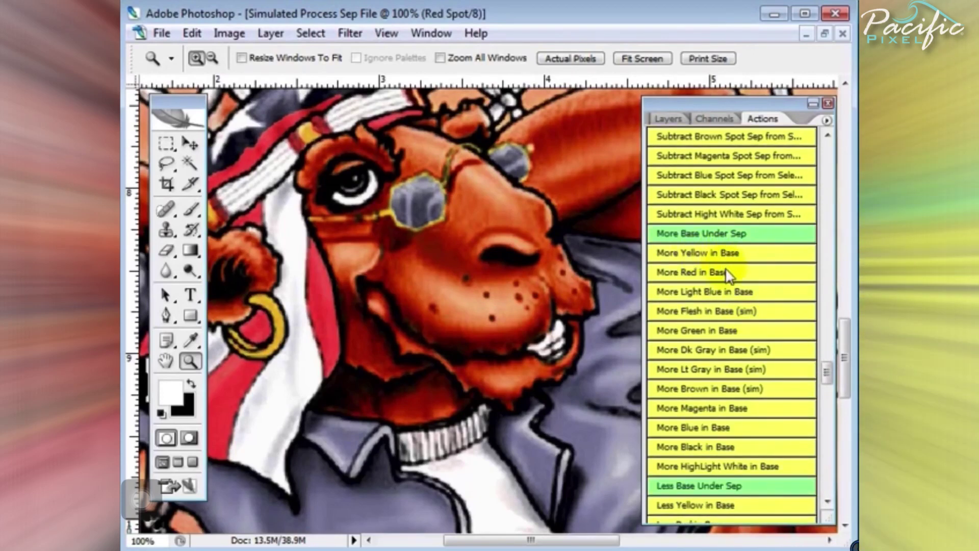
pyautogui.click(722, 271)
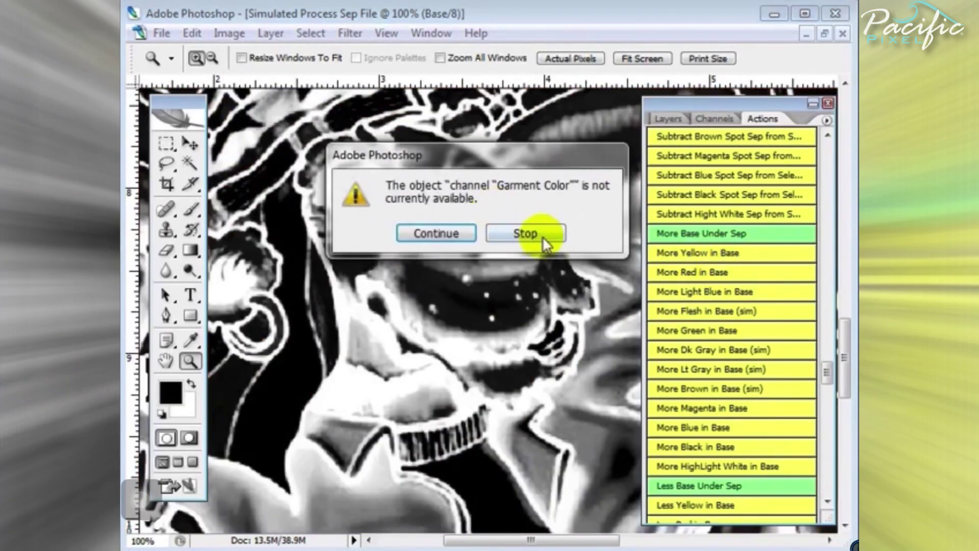
pyautogui.click(444, 235)
pyautogui.click(444, 234)
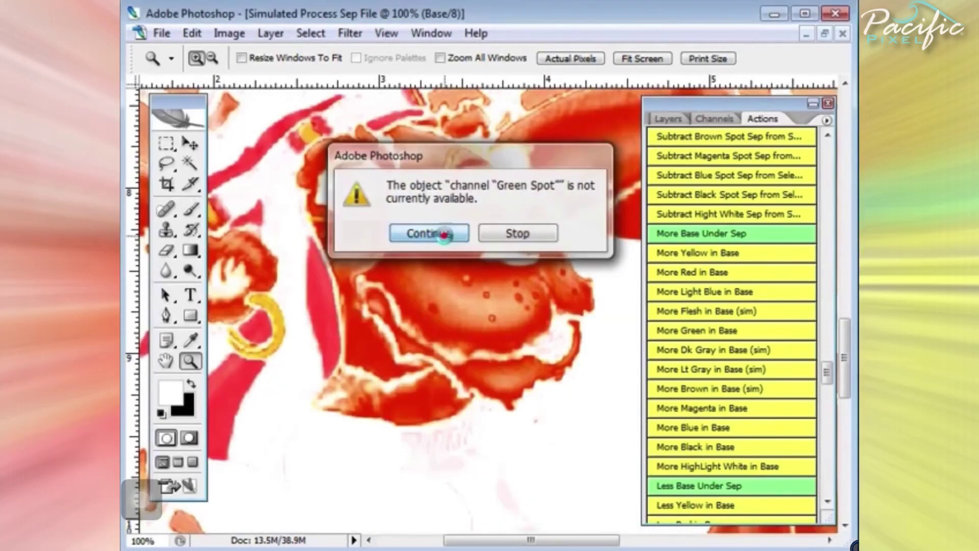
pyautogui.click(444, 235)
pyautogui.click(445, 234)
pyautogui.click(445, 235)
pyautogui.click(445, 234)
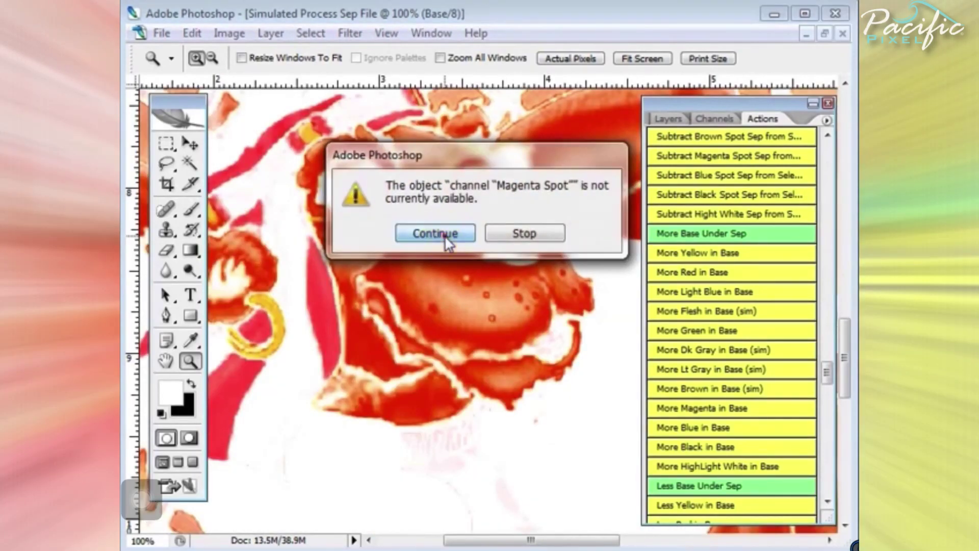
pyautogui.click(444, 234)
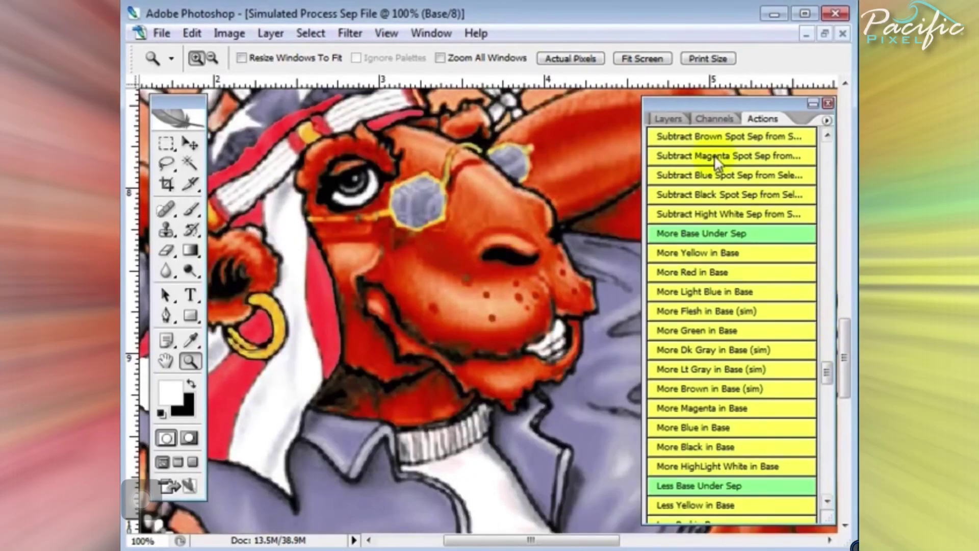
# Step: Check the channel list and run the More Yellow in Base action, continuing past every unavailable channel
pyautogui.click(708, 116)
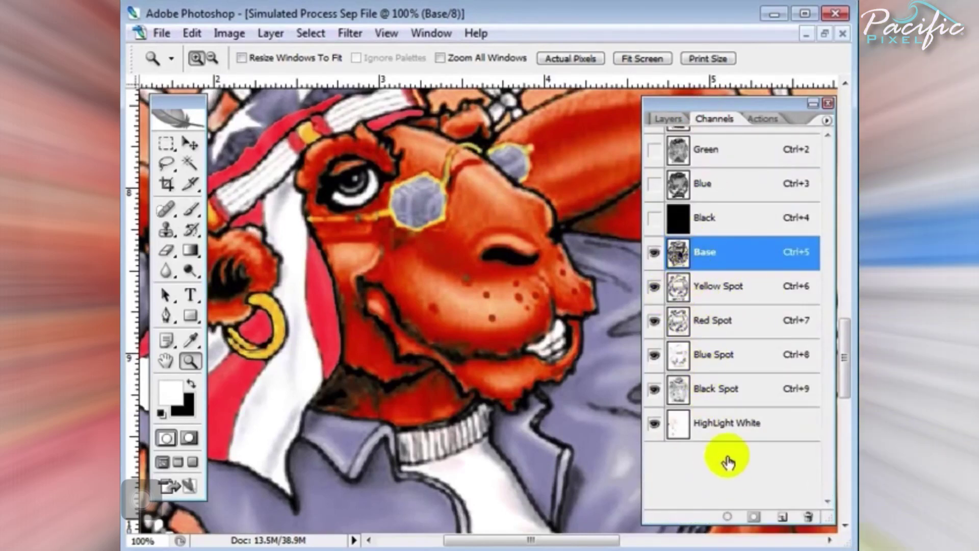
pyautogui.click(763, 119)
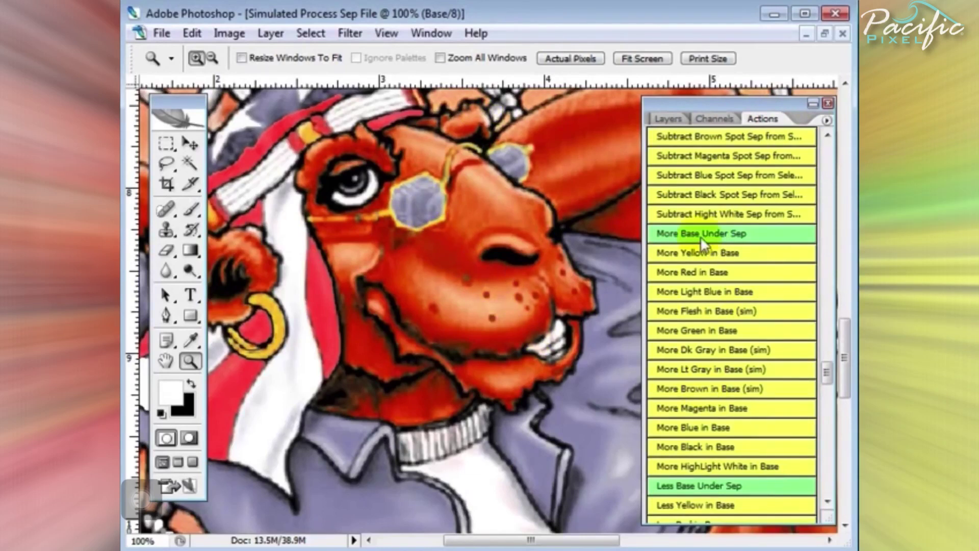
pyautogui.click(700, 258)
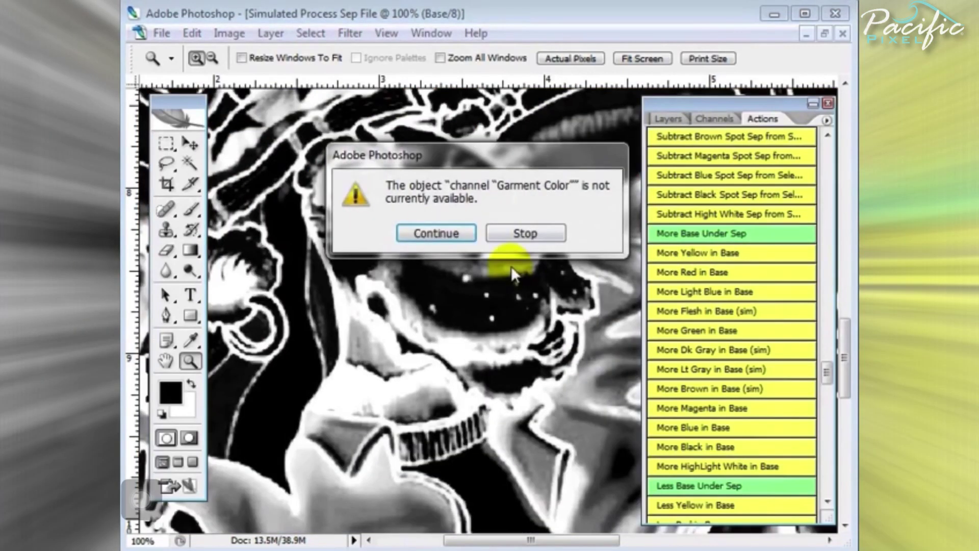
pyautogui.click(431, 233)
pyautogui.click(431, 233)
pyautogui.click(430, 232)
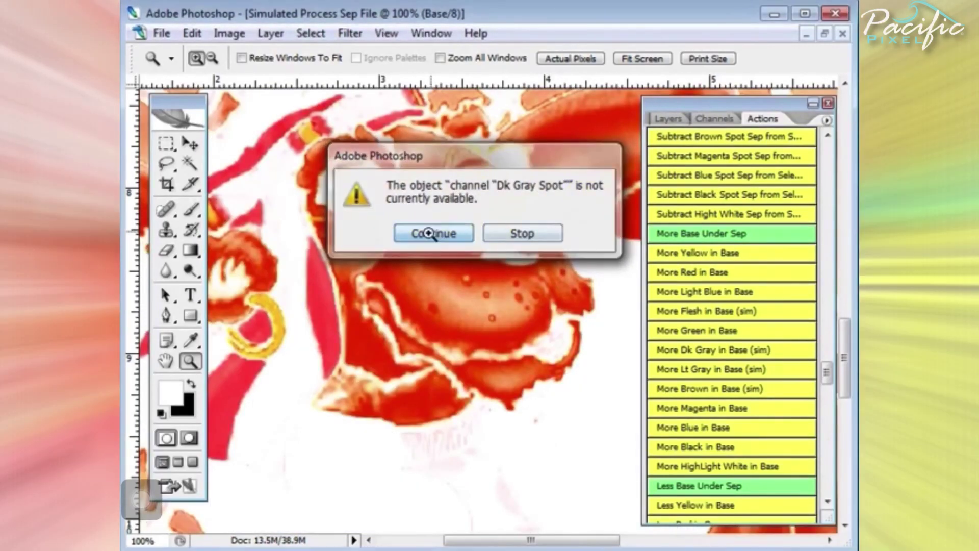
pyautogui.click(431, 233)
pyautogui.click(430, 233)
pyautogui.click(430, 233)
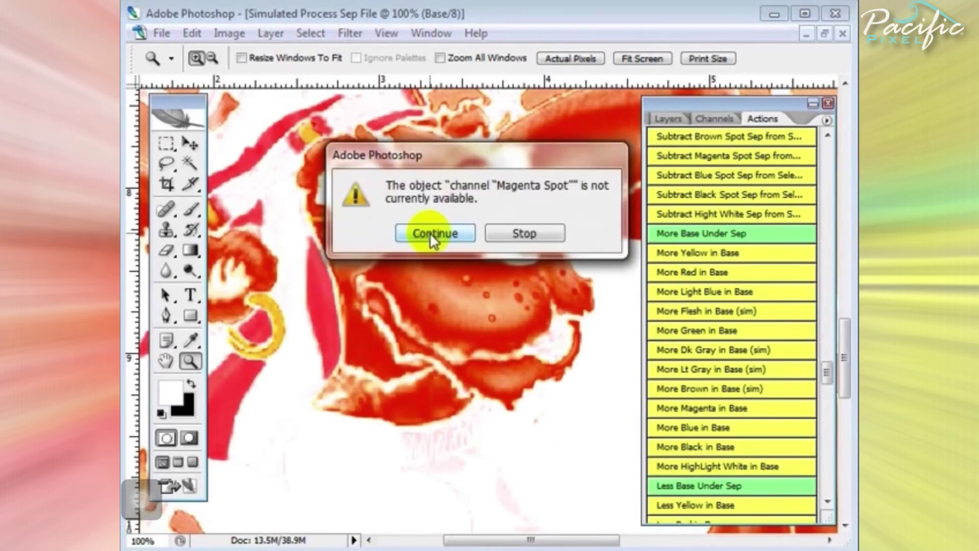
pyautogui.click(430, 232)
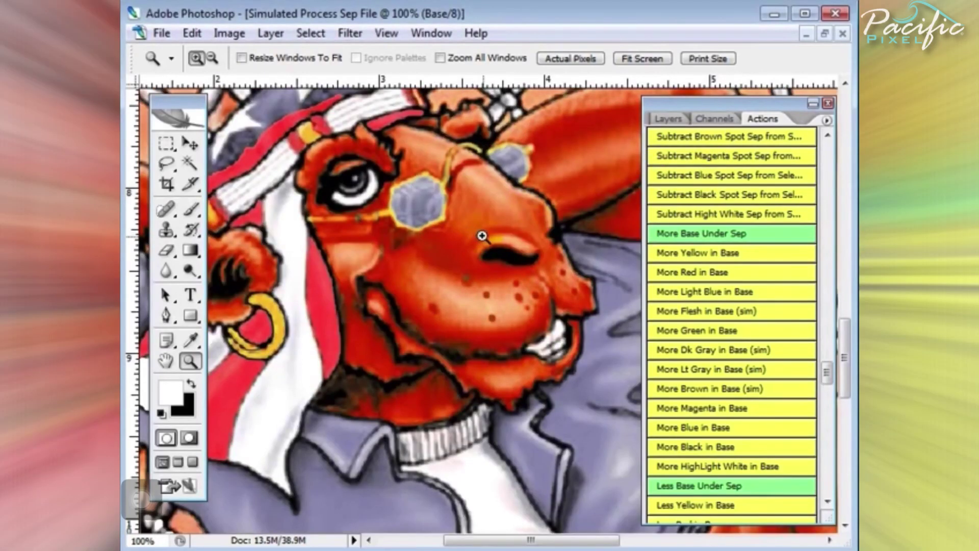
# Step: Show the Black garment channel in the composite and review the Oasis artwork from the logo down to the restaurant lettering
pyautogui.rightClick(428, 259)
pyautogui.click(459, 269)
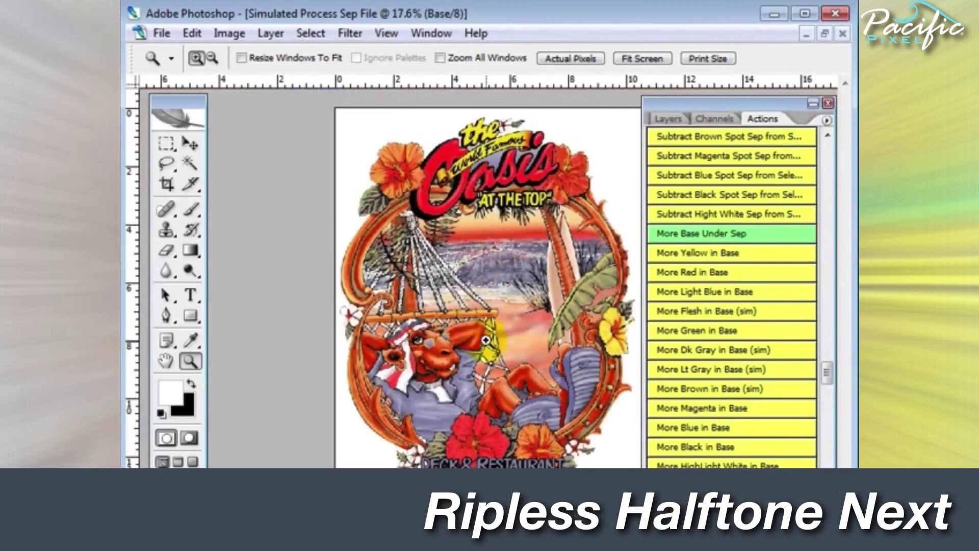
pyautogui.click(503, 328)
pyautogui.click(714, 119)
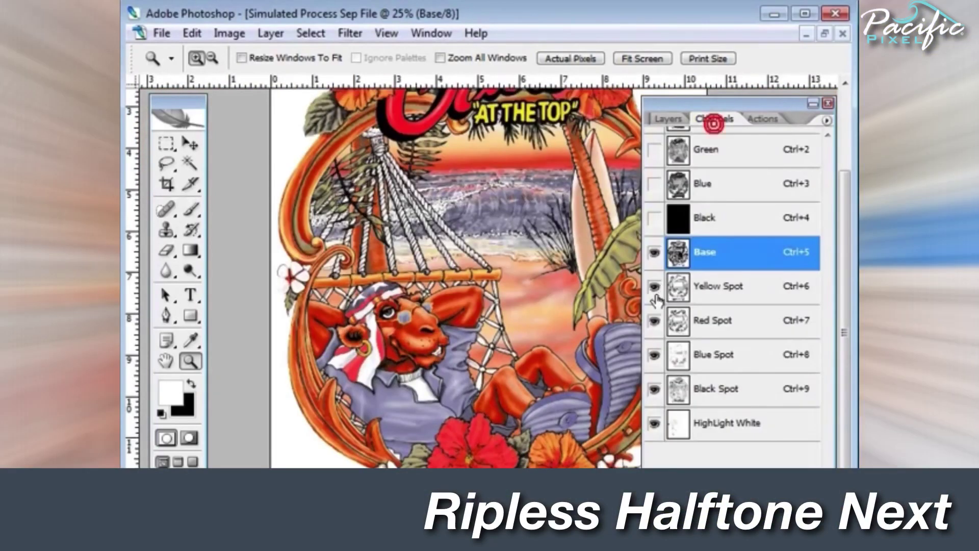
pyautogui.click(654, 218)
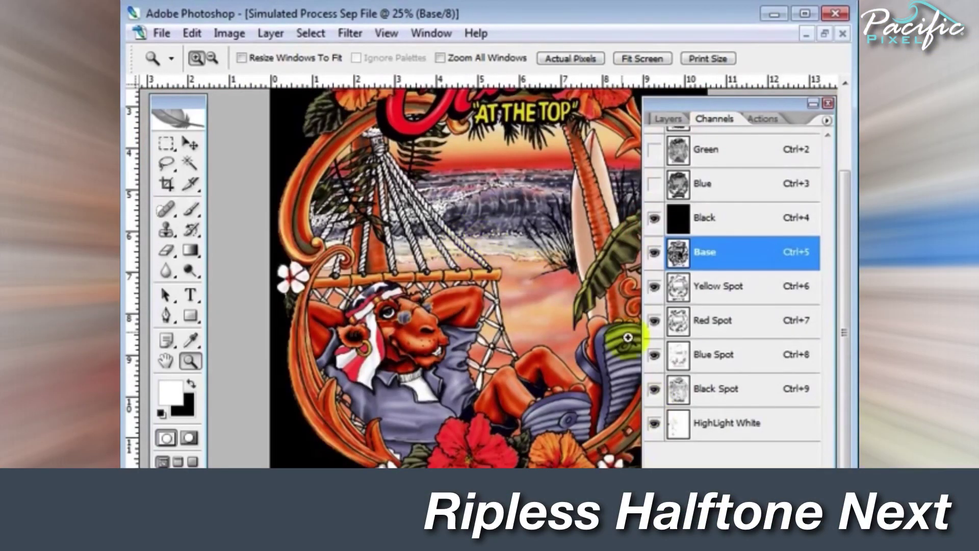
pyautogui.scroll(3, 493, 325)
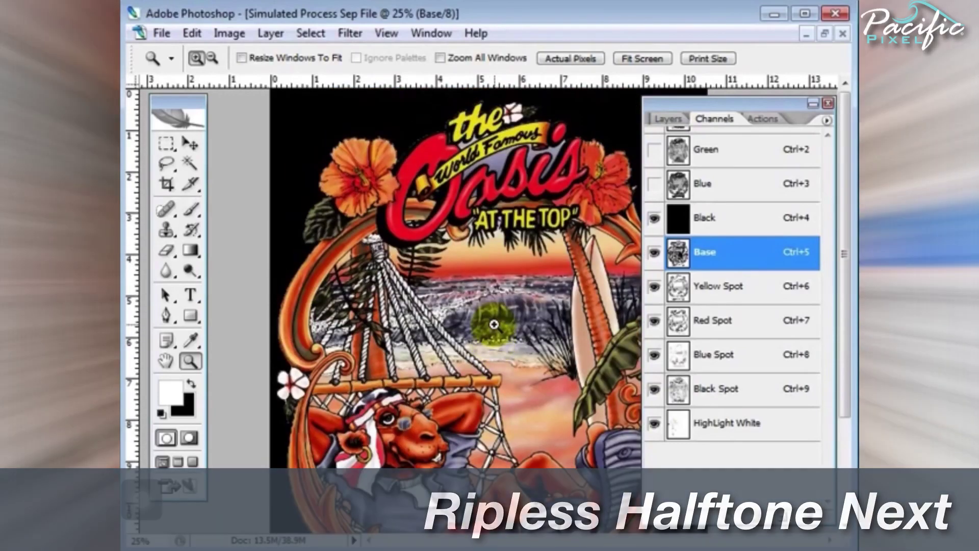
pyautogui.scroll(-5, 493, 325)
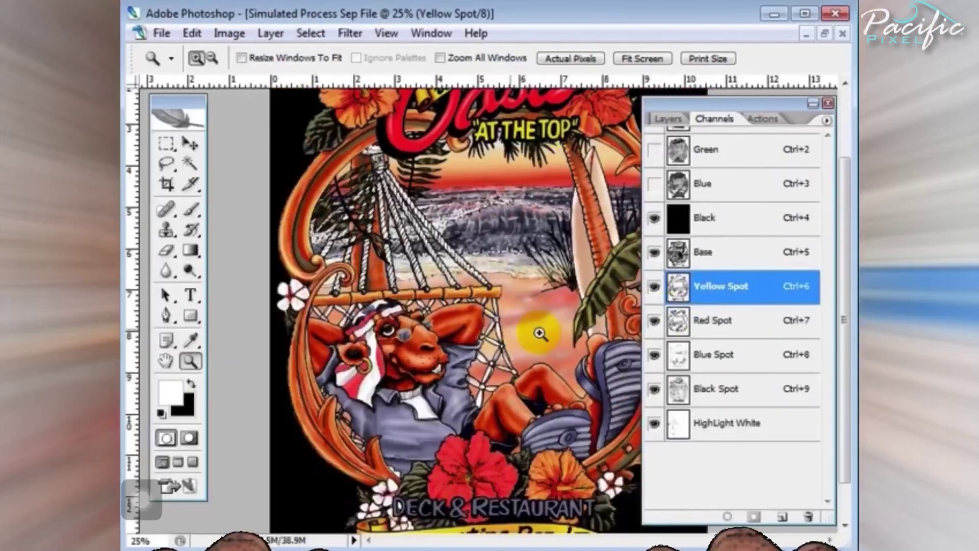
# Step: Display the Yellow Spot channel alone and start the Ripless 22.5° x 45lpi halftone action on it, continuing to the new document settings
pyautogui.click(706, 176)
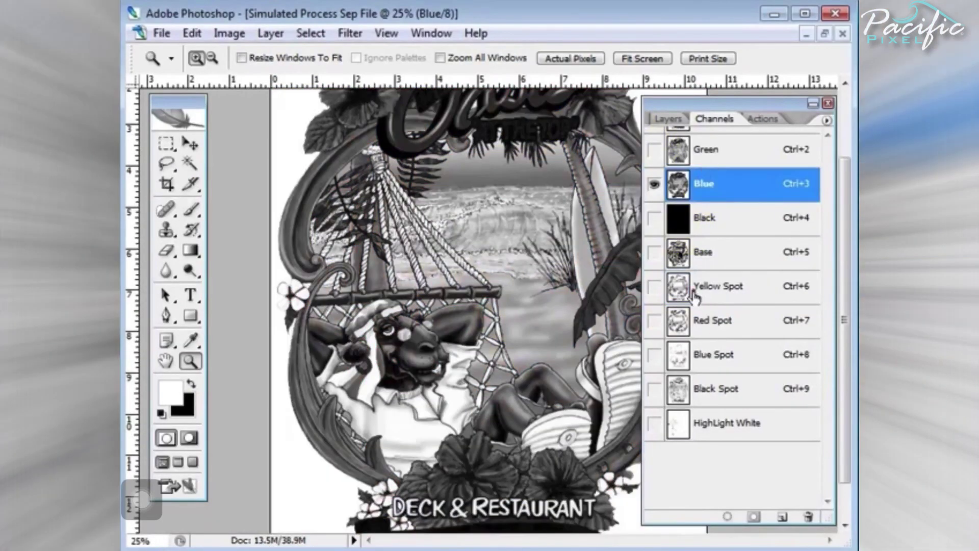
pyautogui.click(693, 291)
pyautogui.click(764, 118)
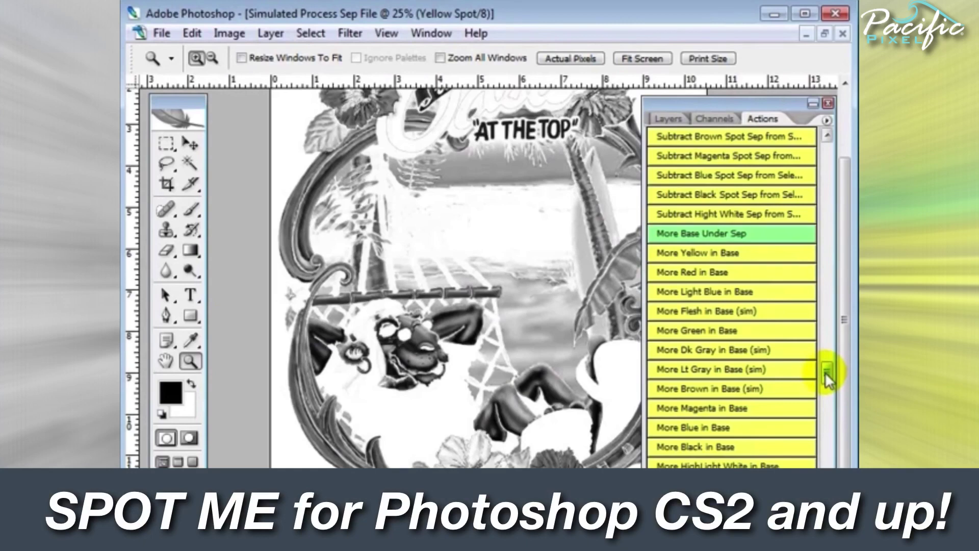
pyautogui.moveTo(826, 373); pyautogui.dragTo(828, 421)
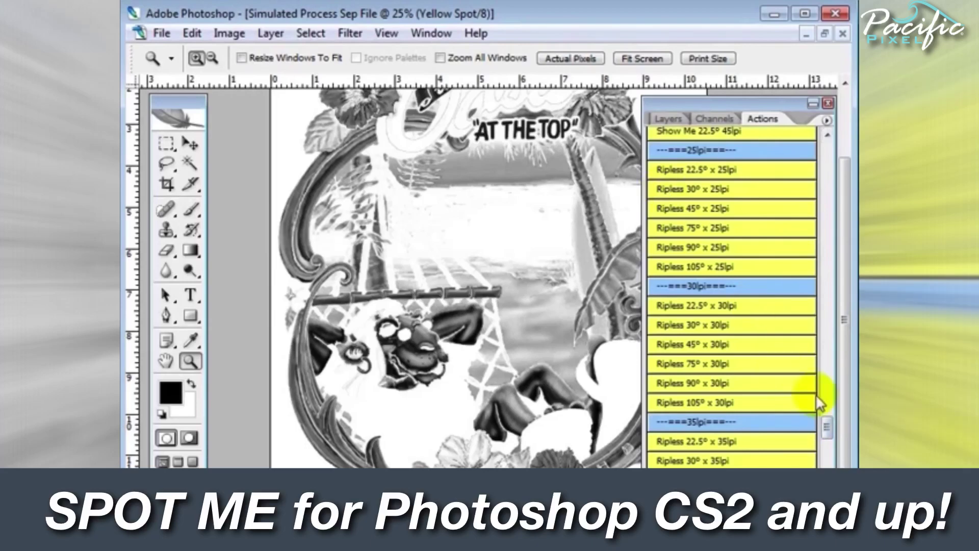
pyautogui.moveTo(828, 430)
pyautogui.mouseDown()
pyautogui.moveTo(829, 452)
pyautogui.moveTo(814, 370)
pyautogui.moveTo(832, 421)
pyautogui.mouseUp()
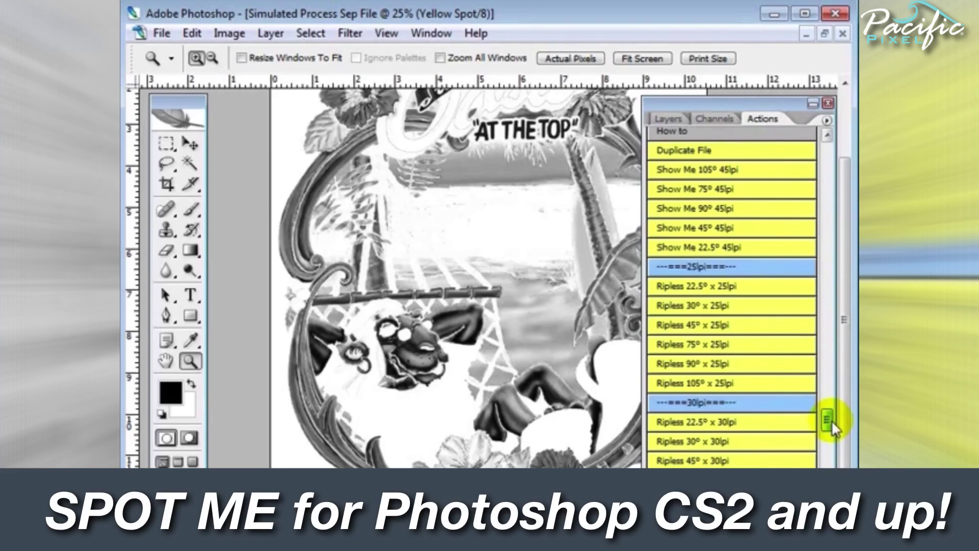
pyautogui.moveTo(831, 420); pyautogui.dragTo(832, 463)
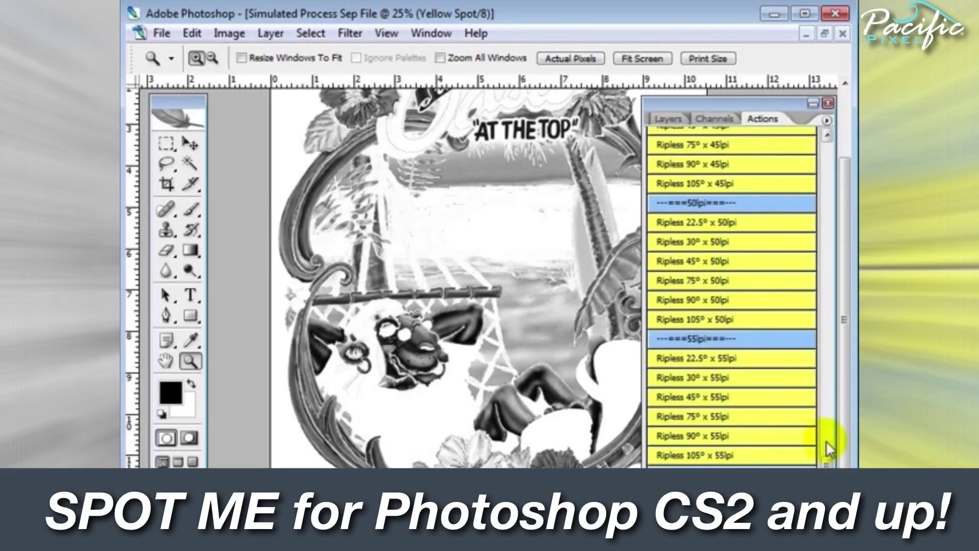
pyautogui.moveTo(827, 465); pyautogui.dragTo(827, 458)
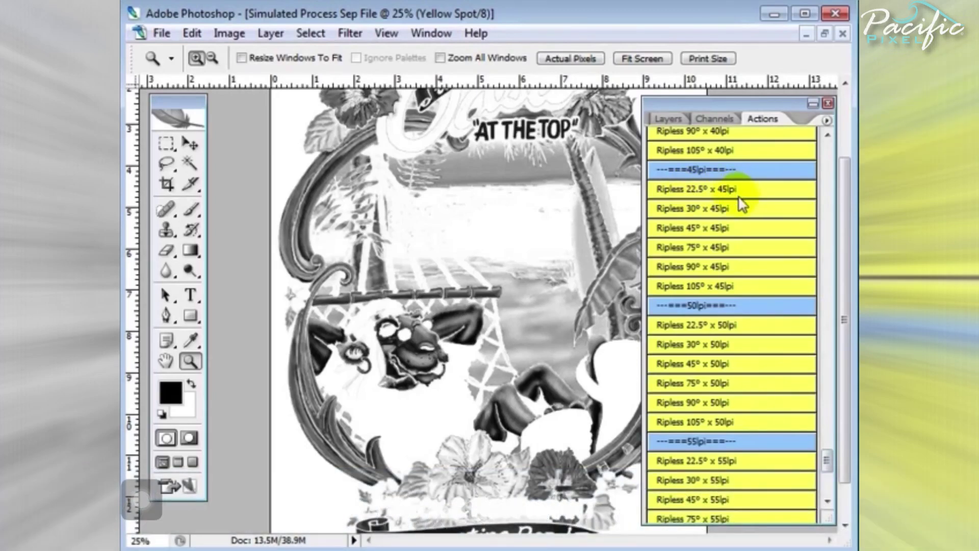
pyautogui.click(734, 194)
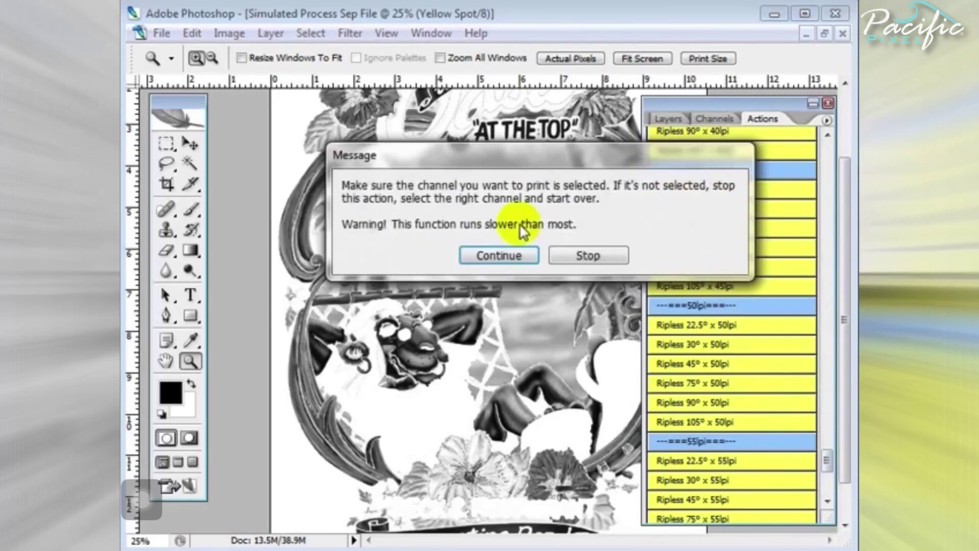
pyautogui.click(509, 256)
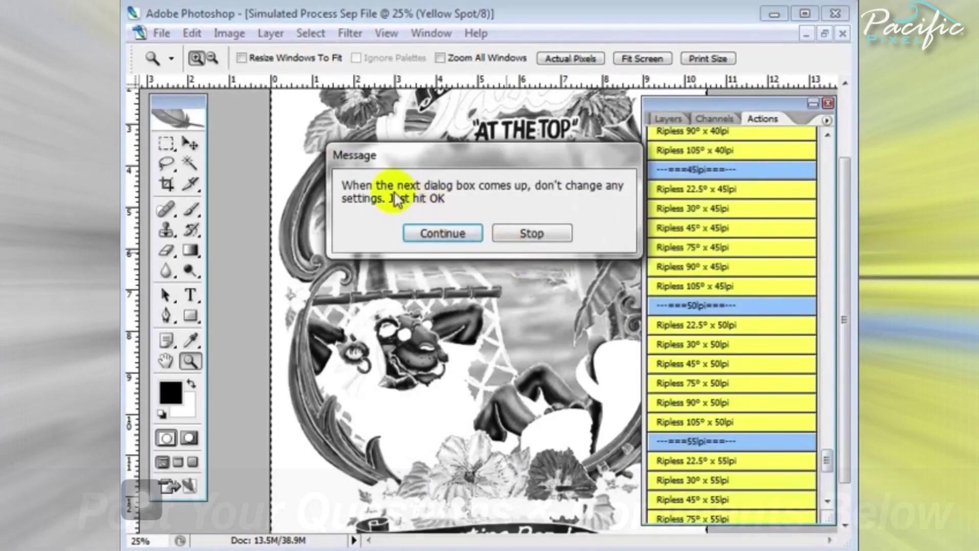
pyautogui.click(452, 229)
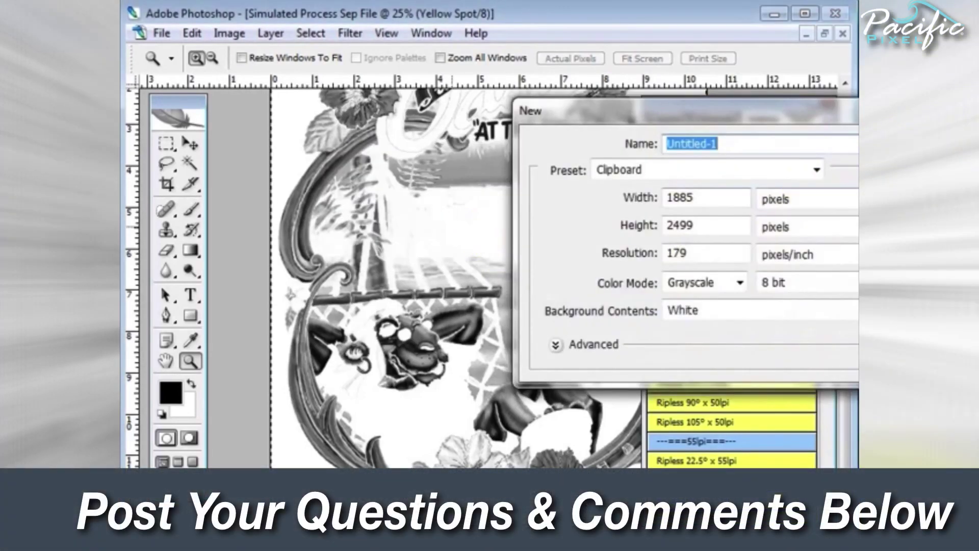